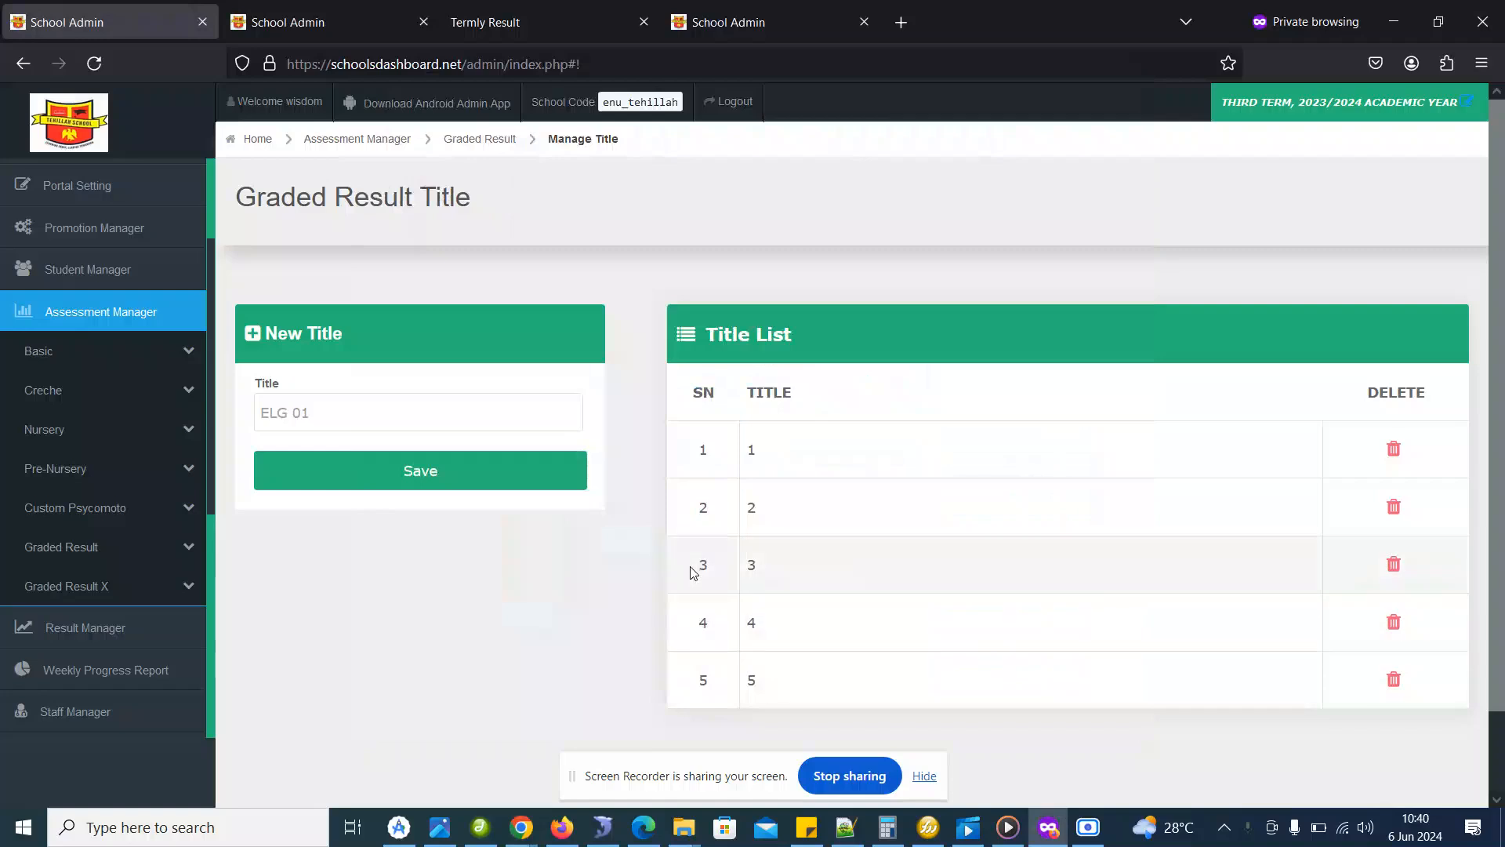
Review the Category List and the Title List of the Graded Result section in Assessment Manager
click(124, 324)
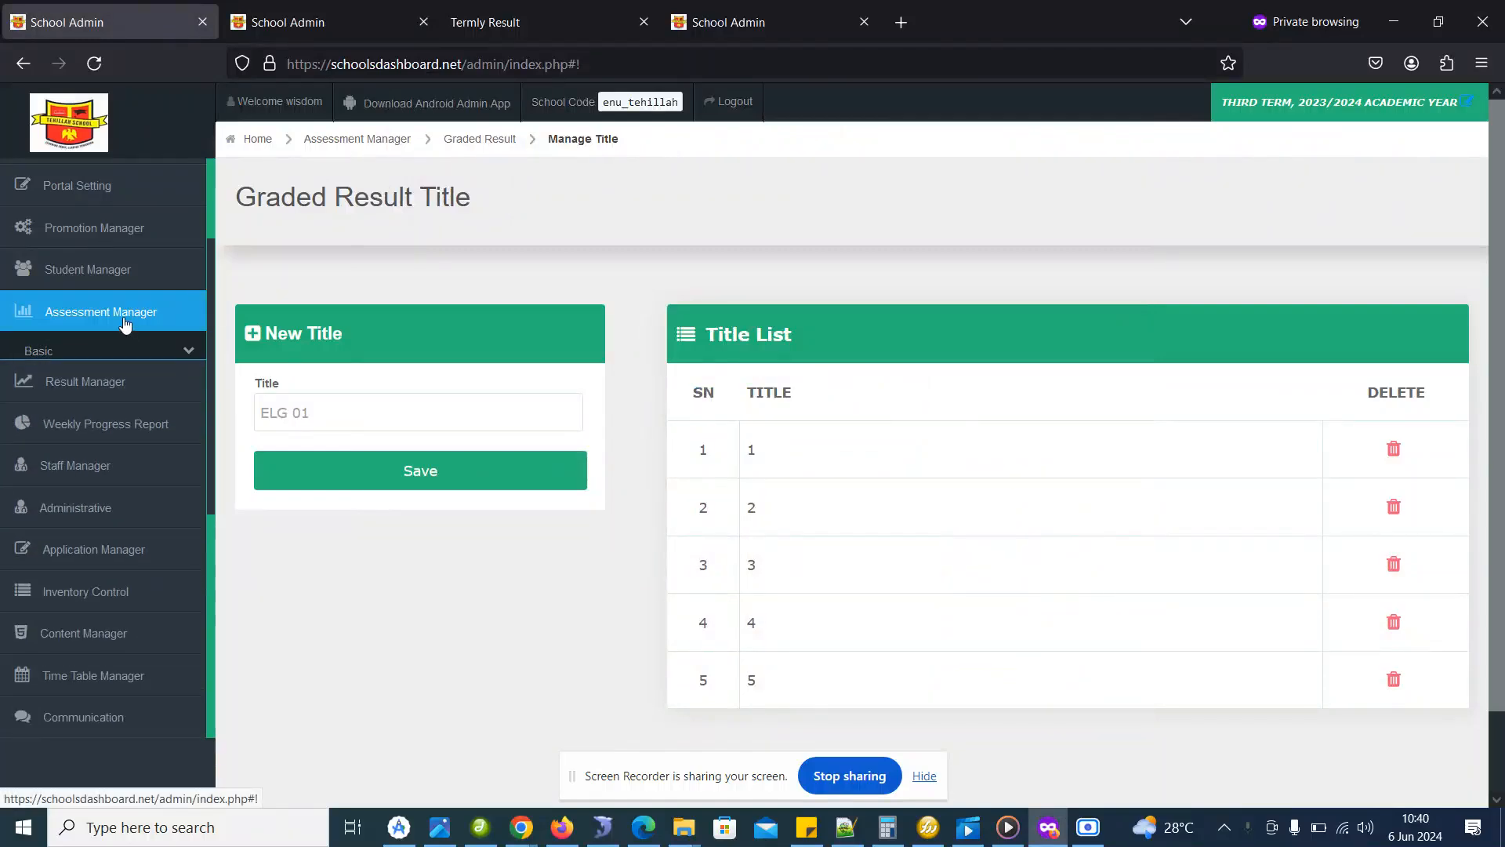
click(124, 324)
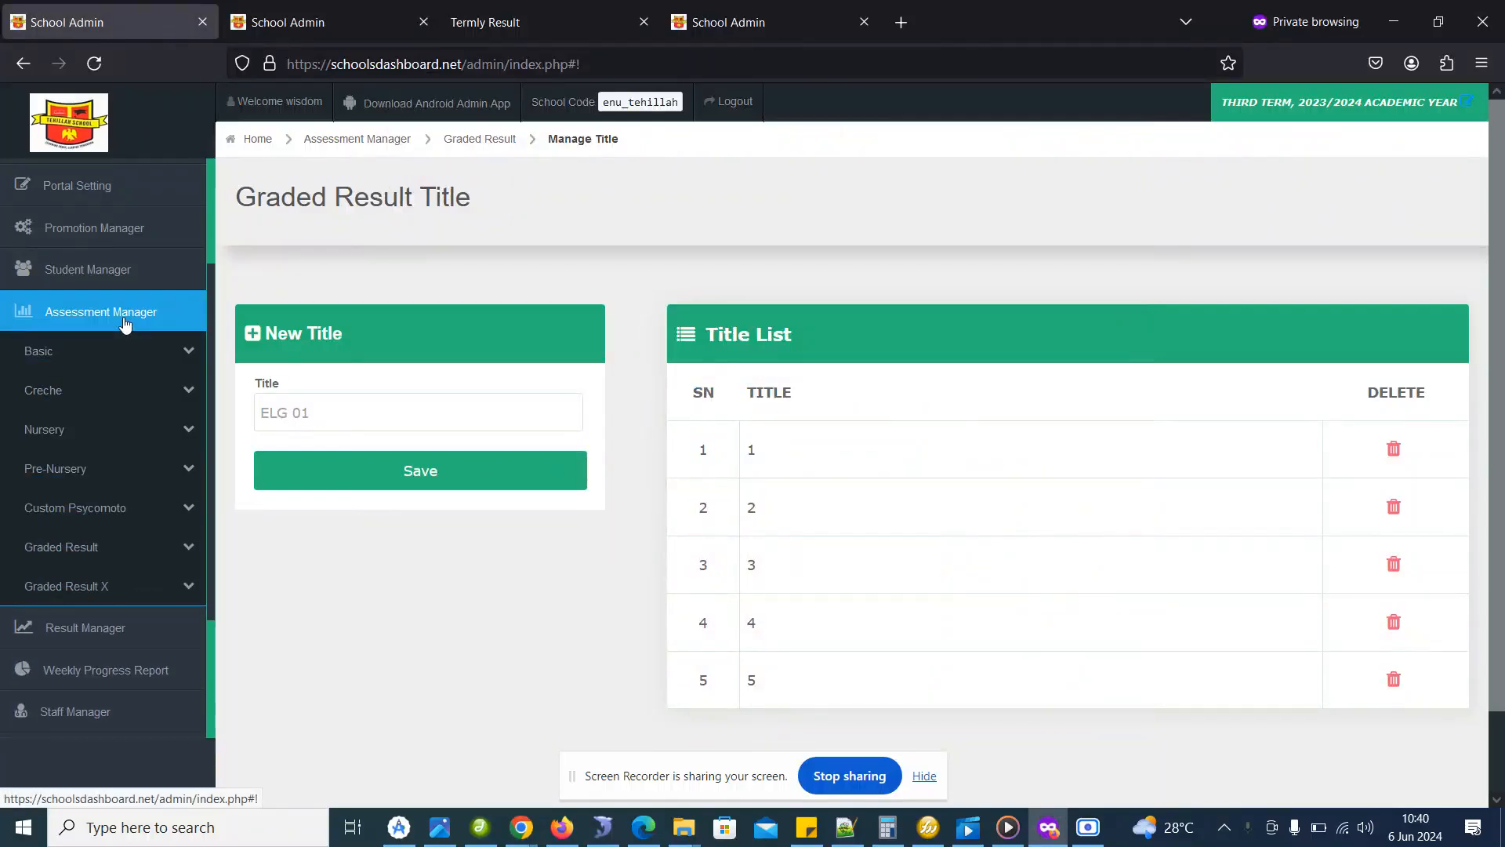
click(136, 565)
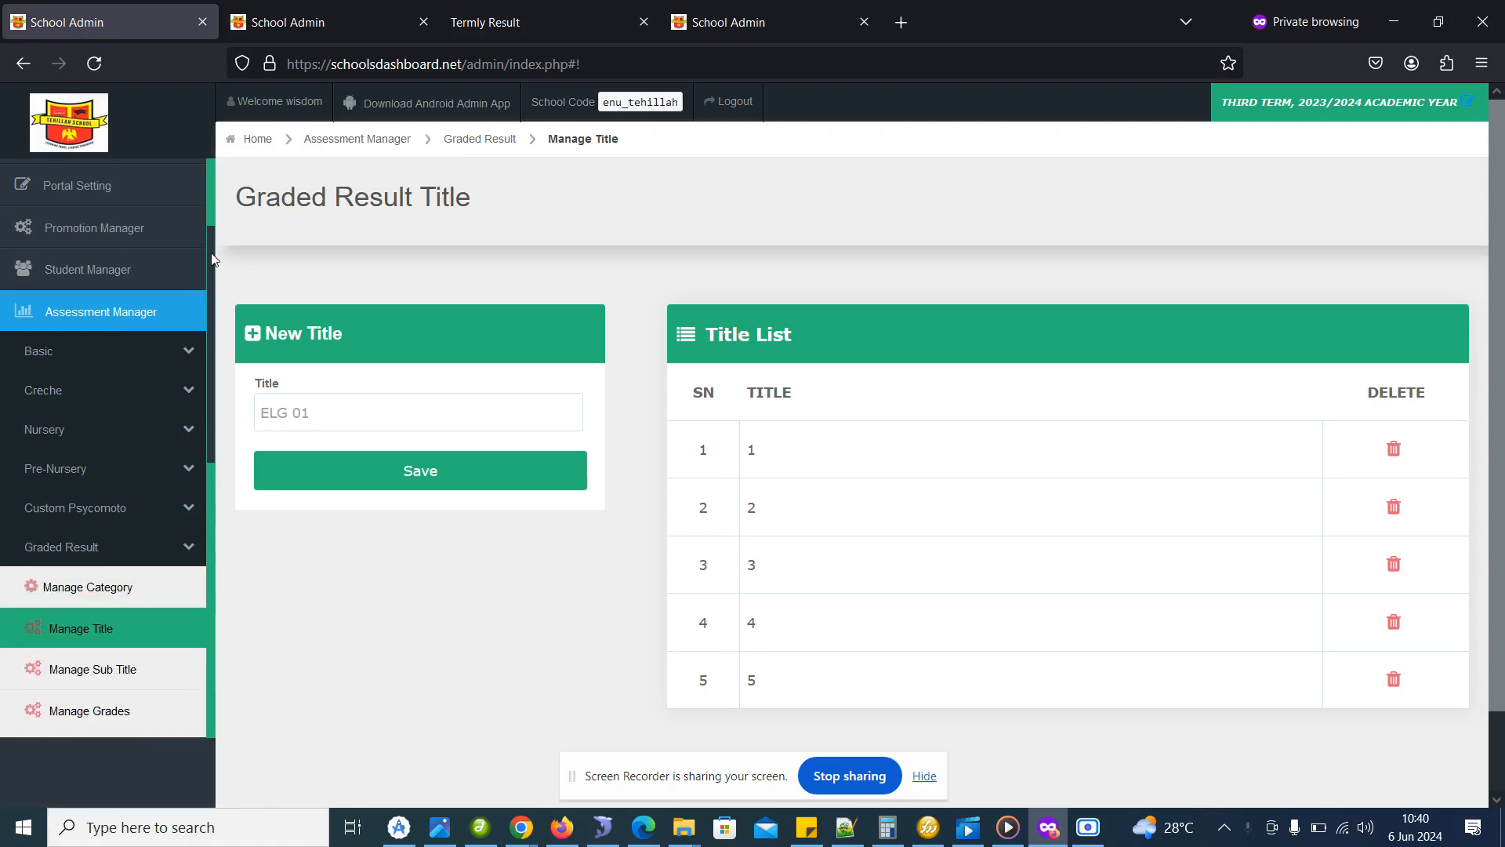
scroll(213, 287, down, 1)
scroll(212, 287, down, 4)
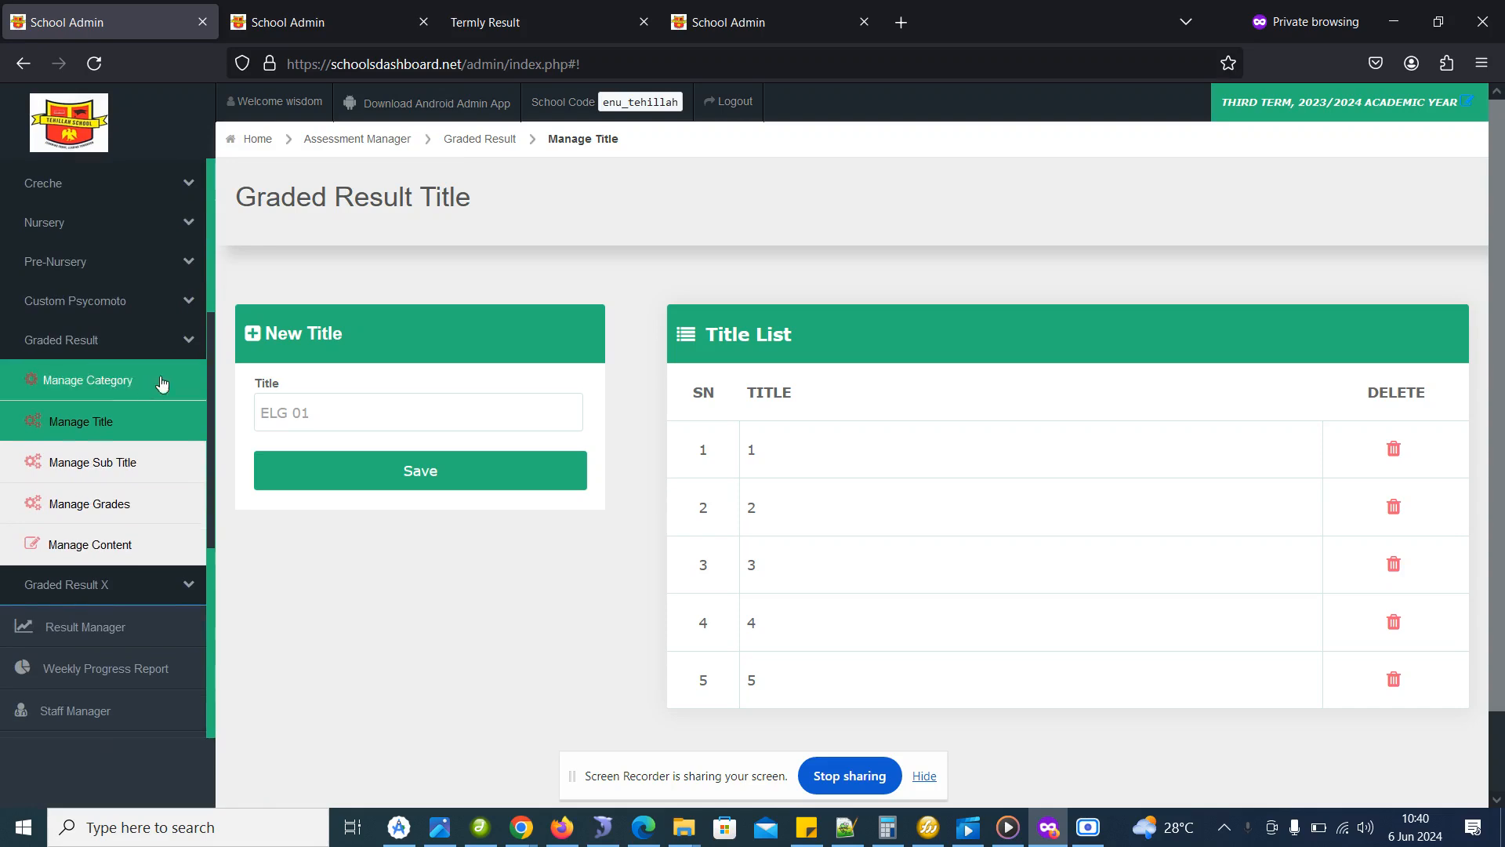
click(137, 388)
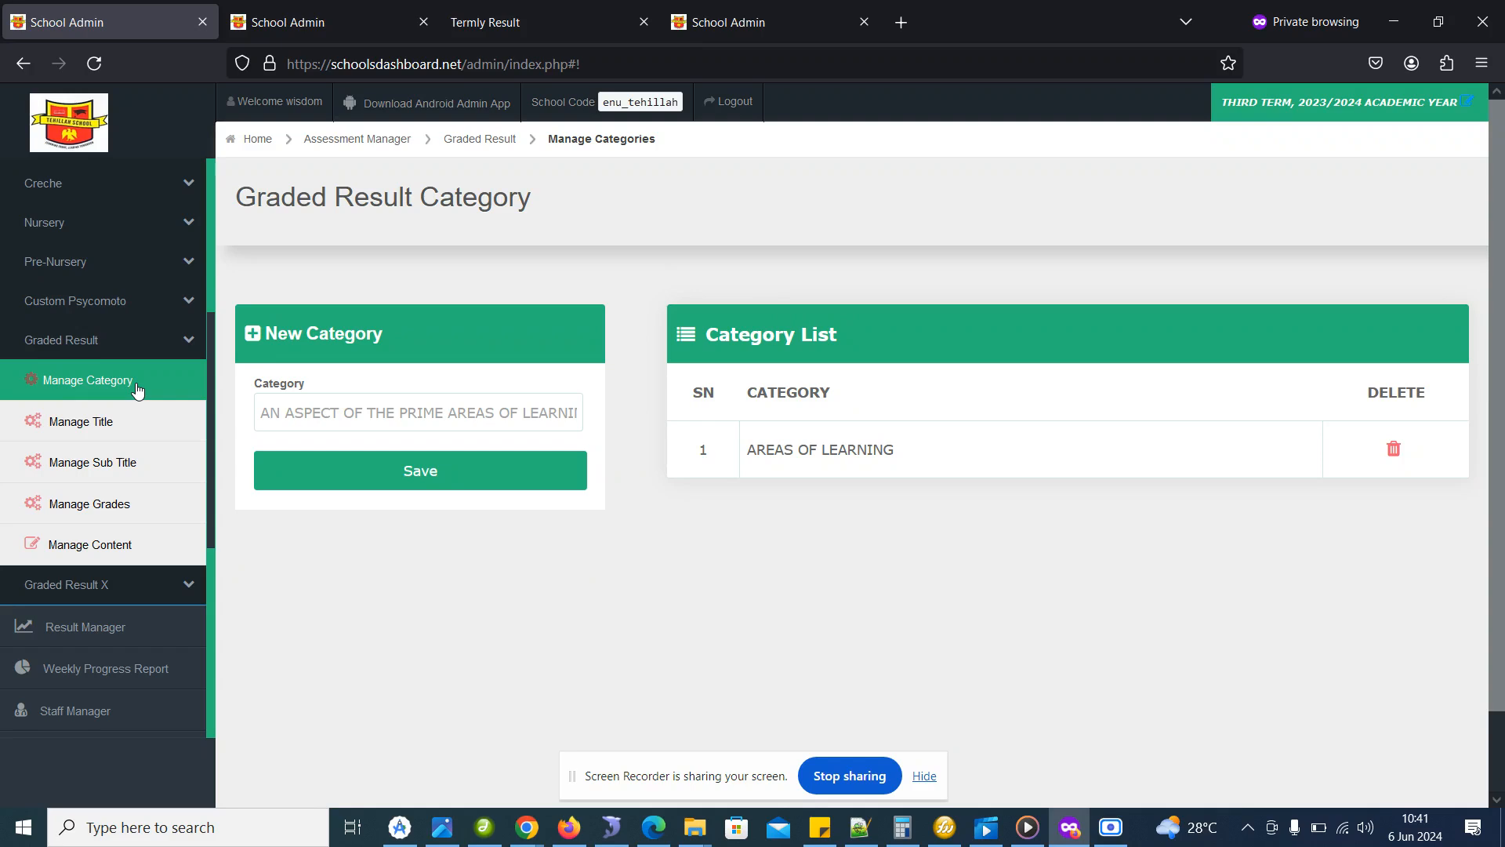
click(123, 433)
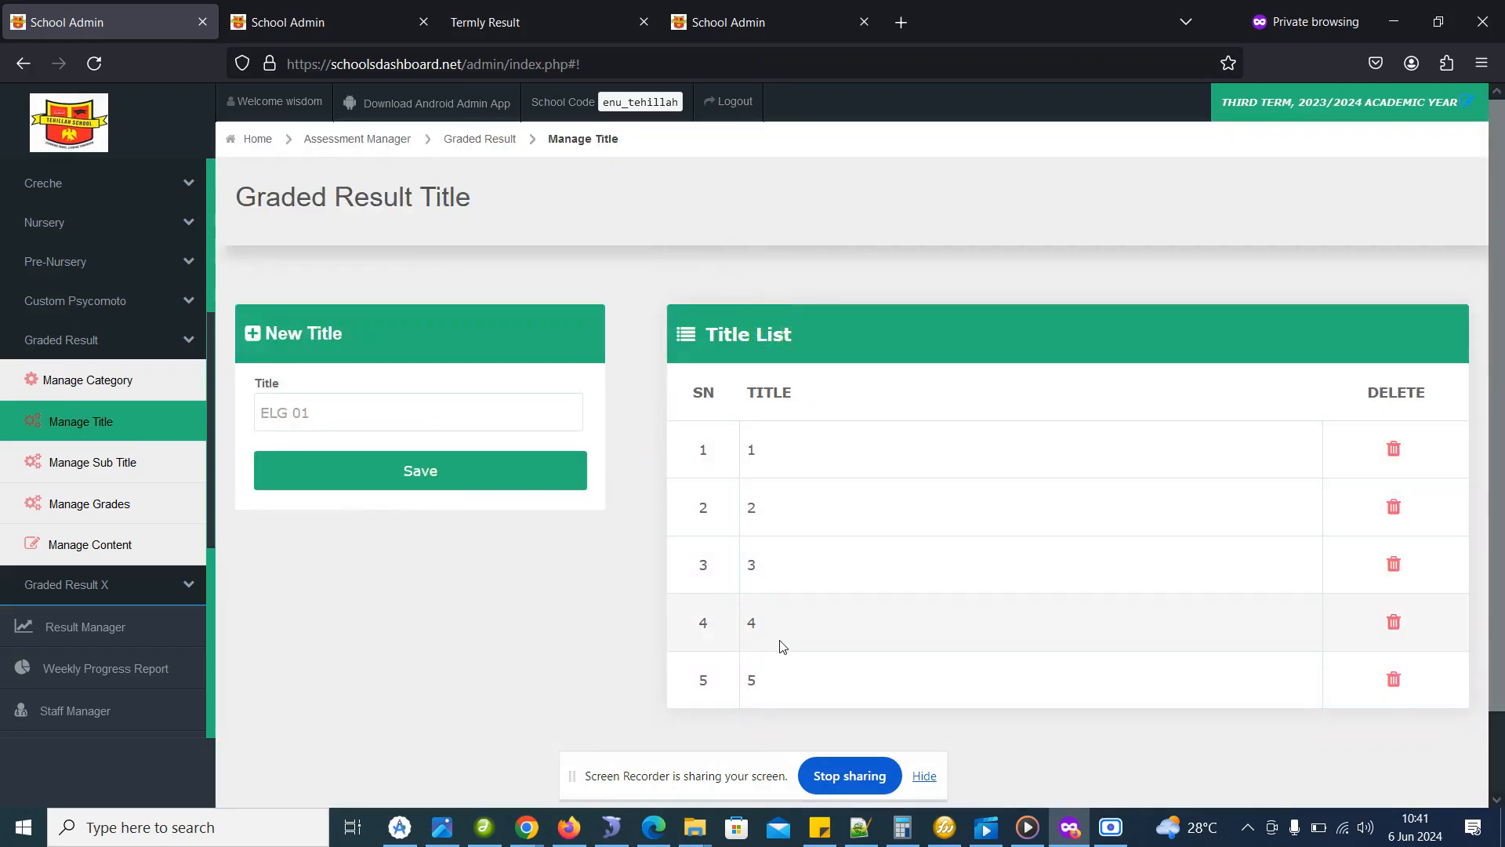
click(322, 419)
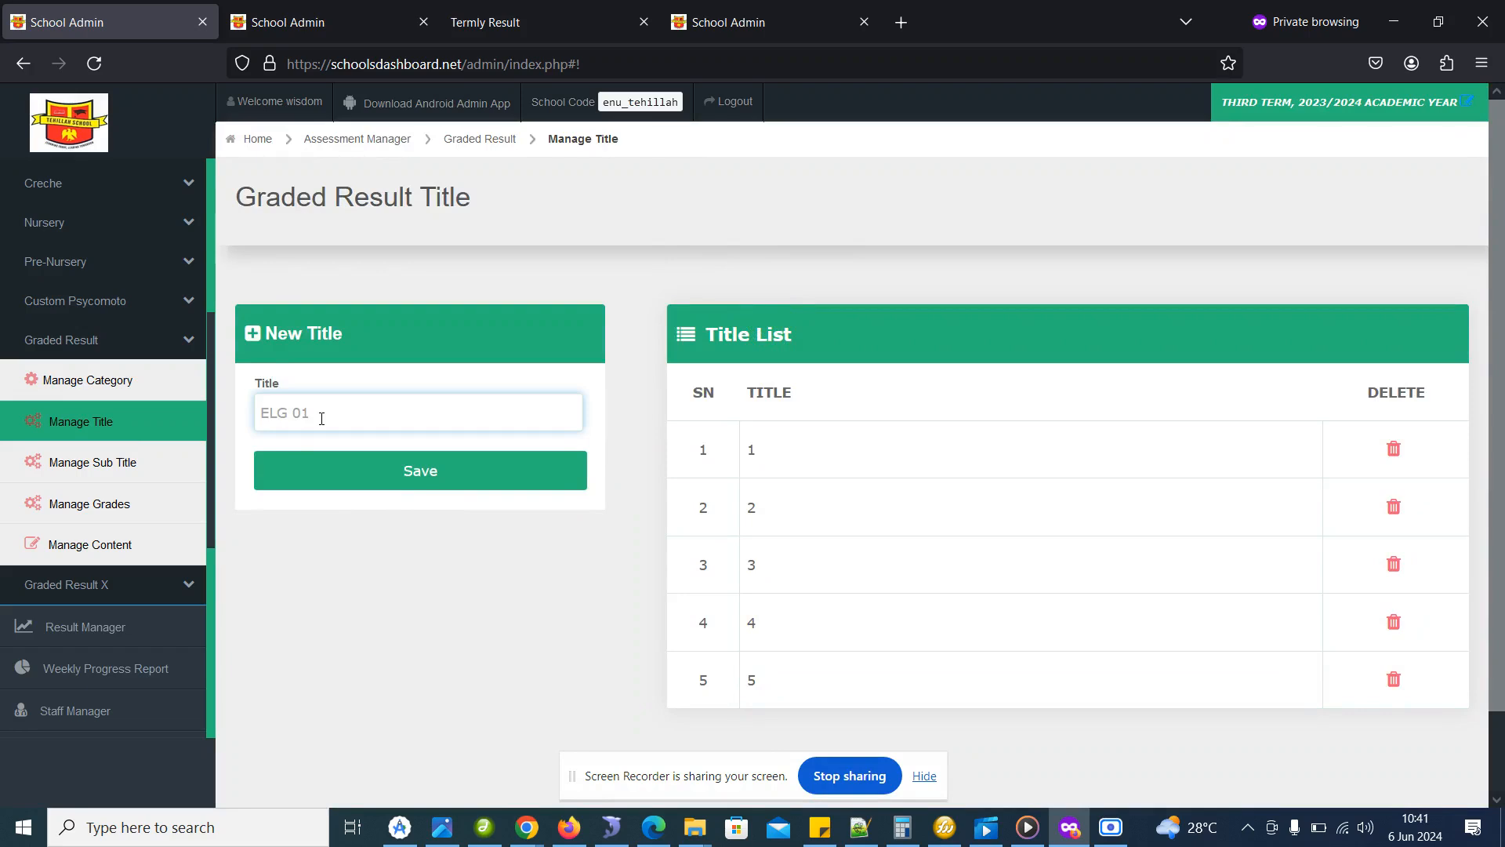
Examine the Numeracy and Phonics content under Areas of Learning 1 and 2 on the Termly Result page
click(524, 7)
drag(1499, 210, 1501, 328)
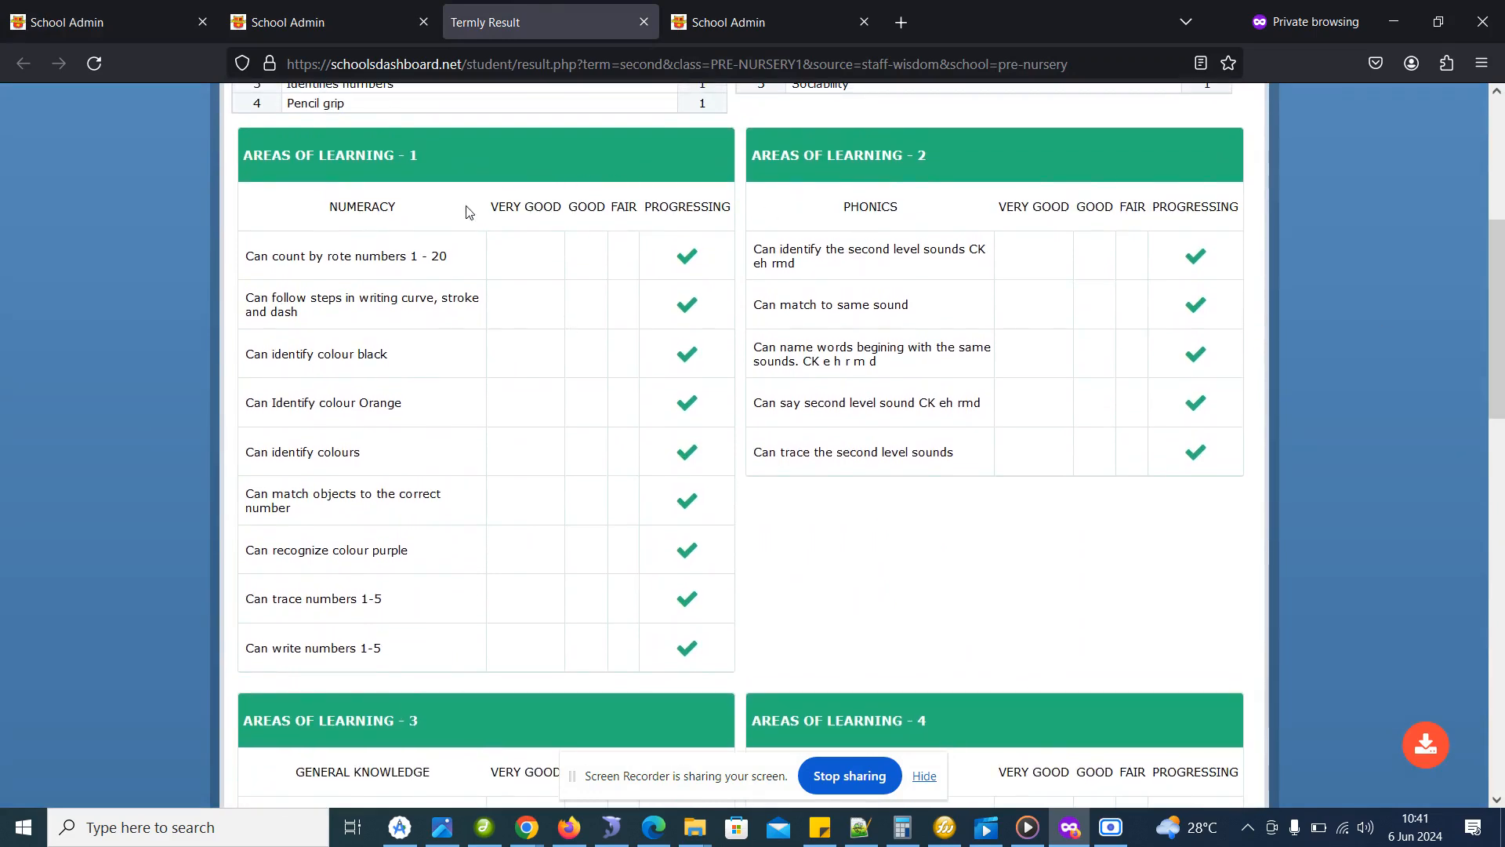
drag(260, 251, 598, 528)
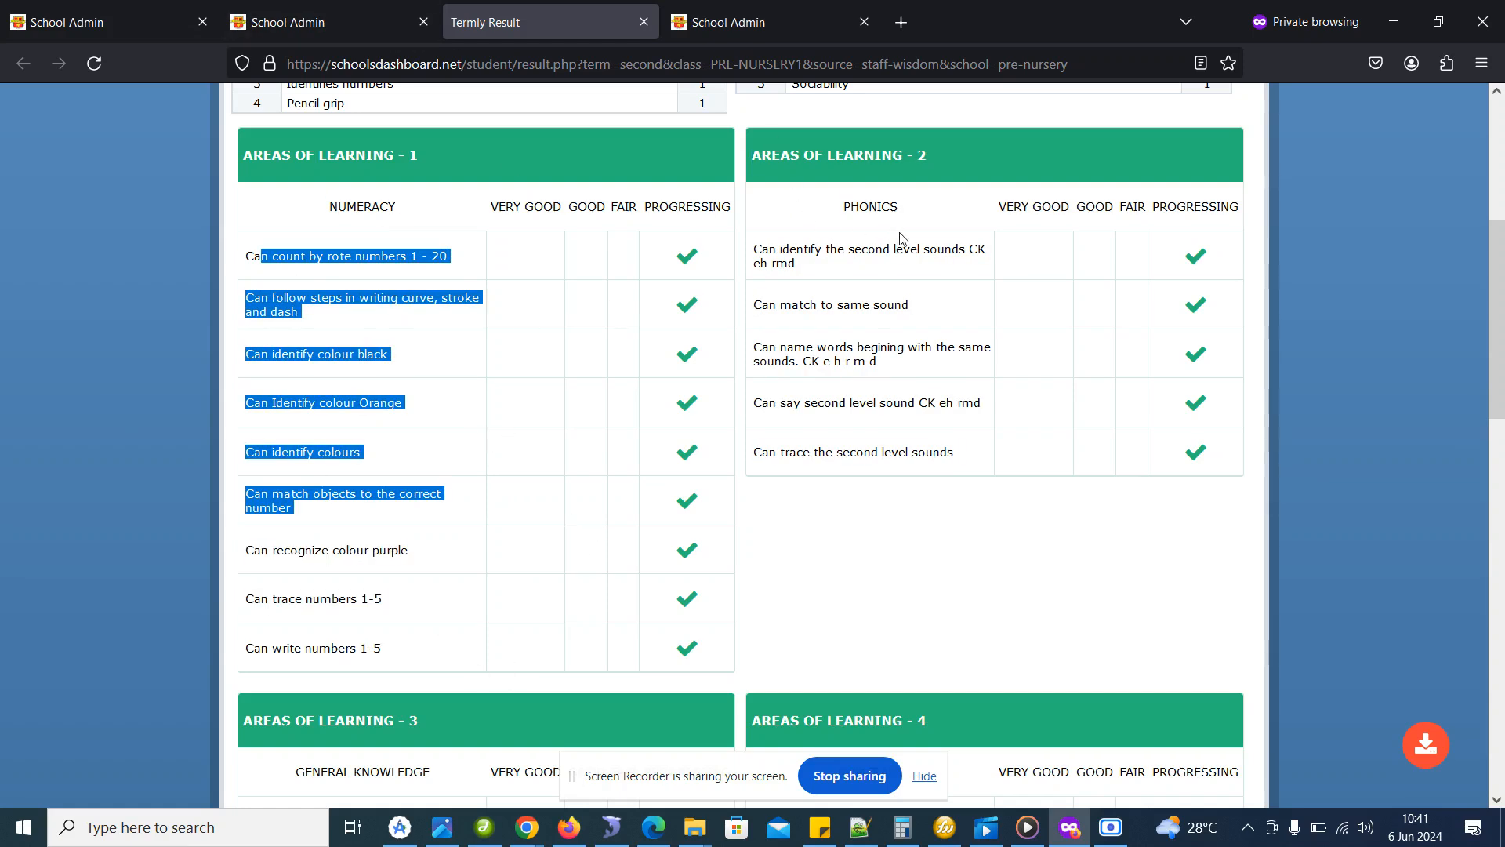
click(764, 248)
mouse_move(763, 248)
mouse_down()
mouse_move(847, 448)
mouse_move(898, 452)
mouse_up()
mouse_move(1503, 375)
mouse_down()
mouse_move(1504, 748)
mouse_move(1492, 361)
mouse_up()
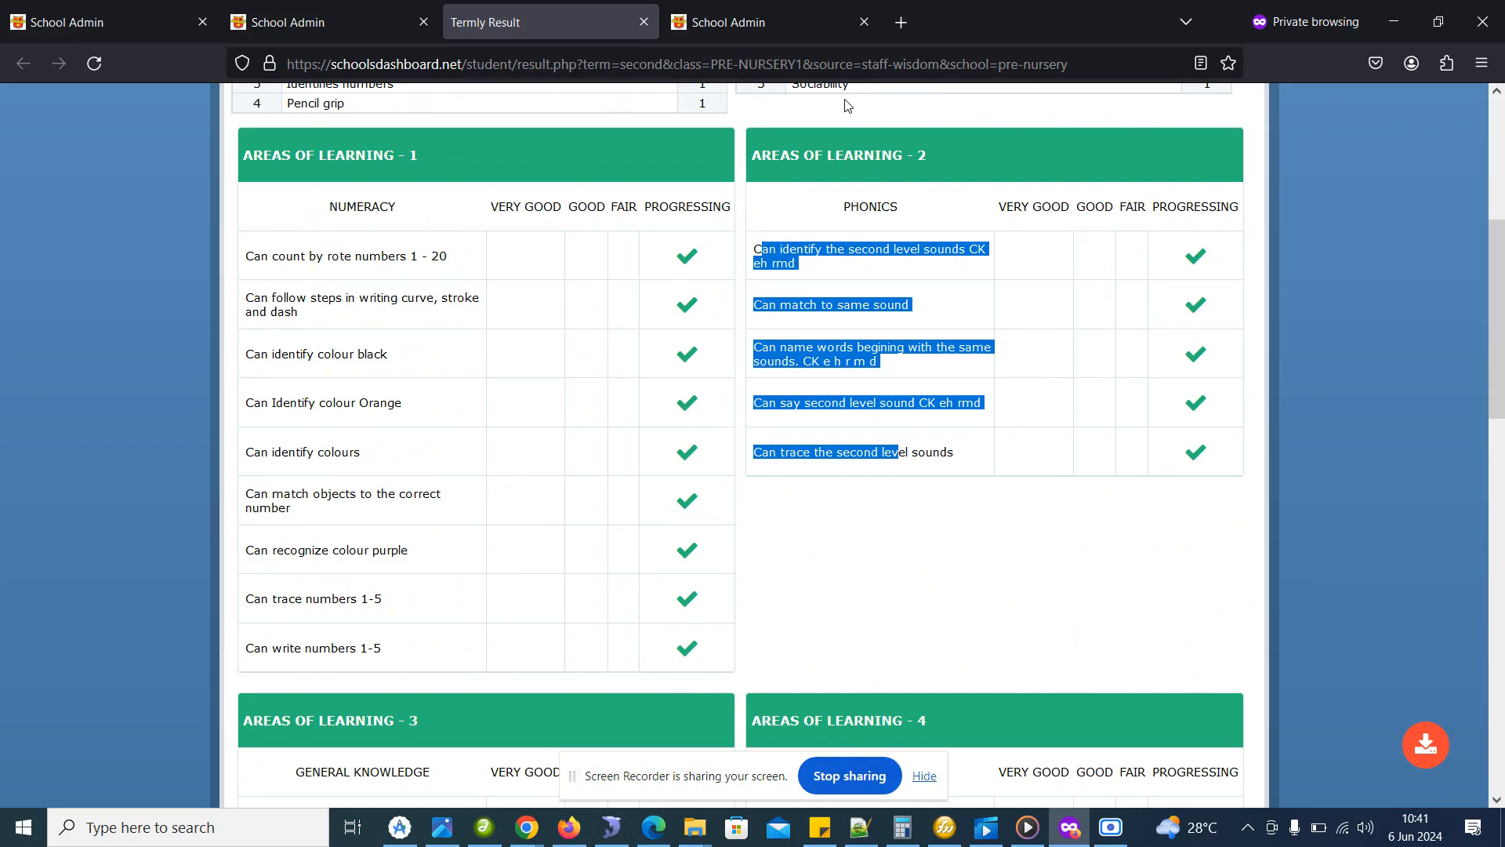
click(862, 227)
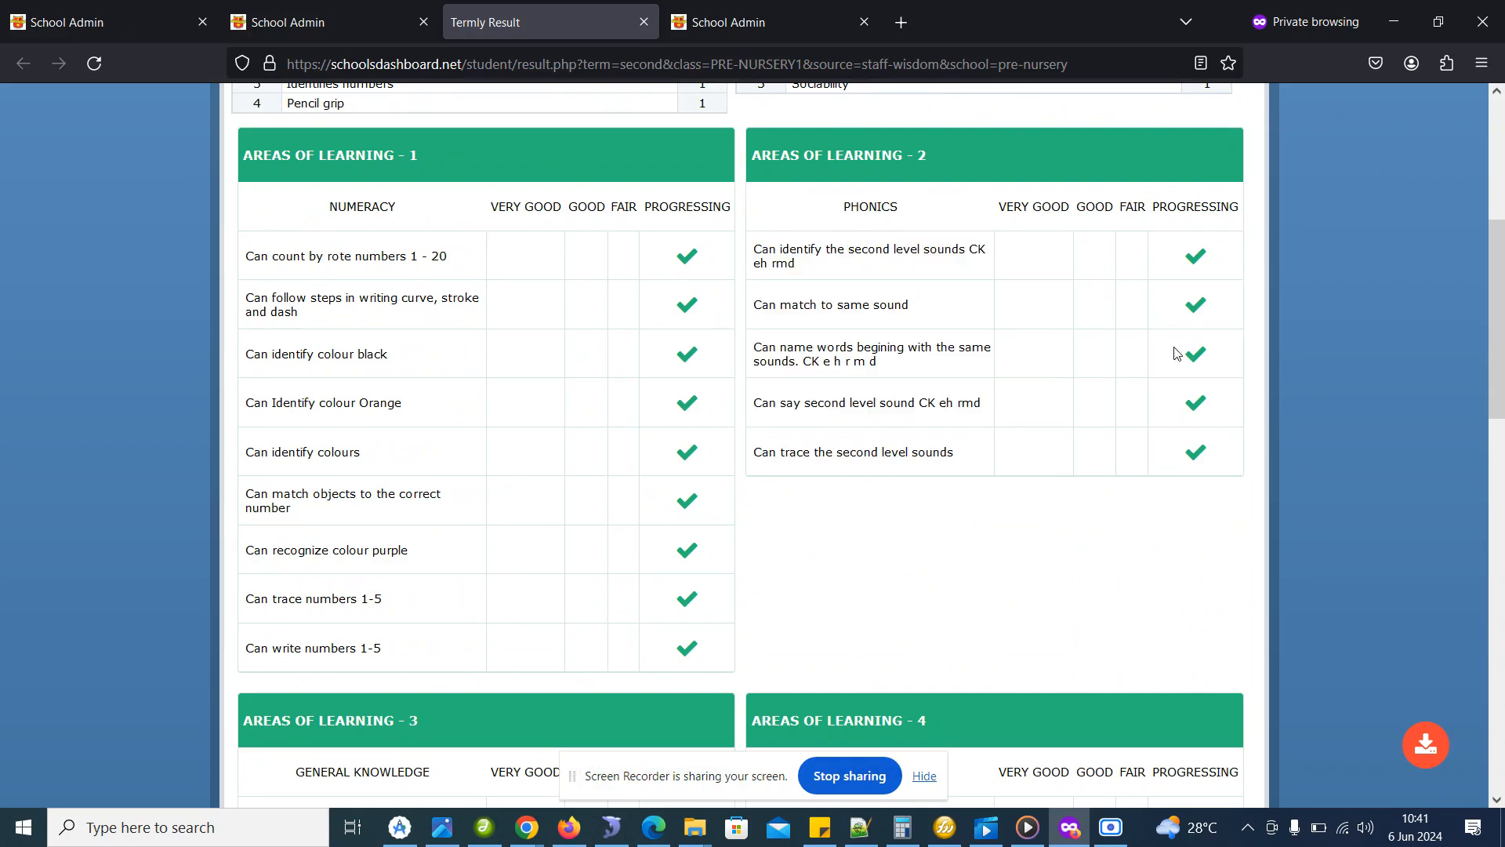
double_click(336, 223)
double_click(852, 207)
Return to the Graded Result admin page and review its sub titles and grades
click(728, 33)
click(298, 22)
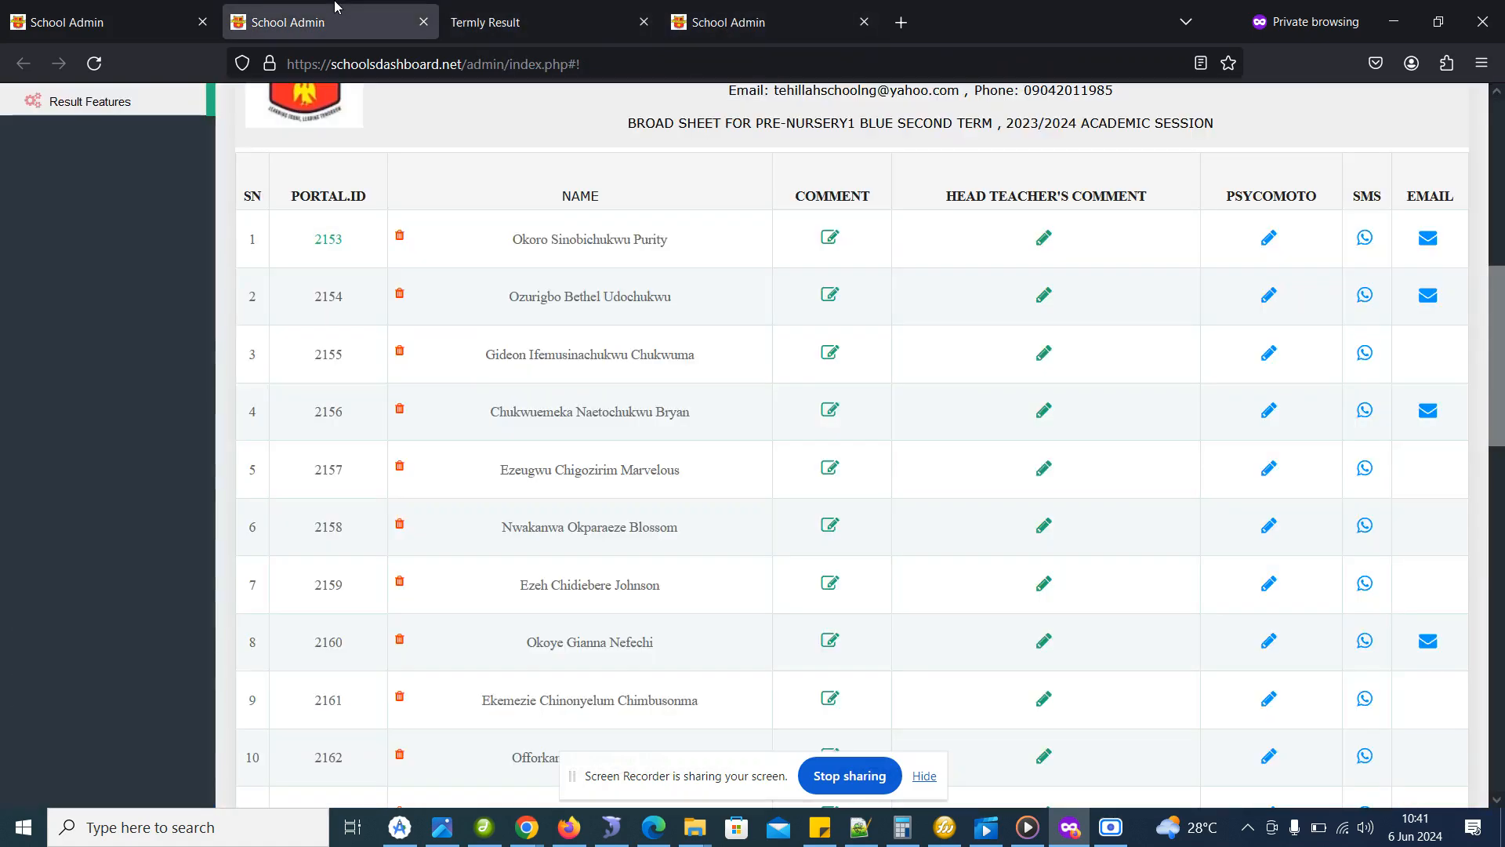
click(182, 7)
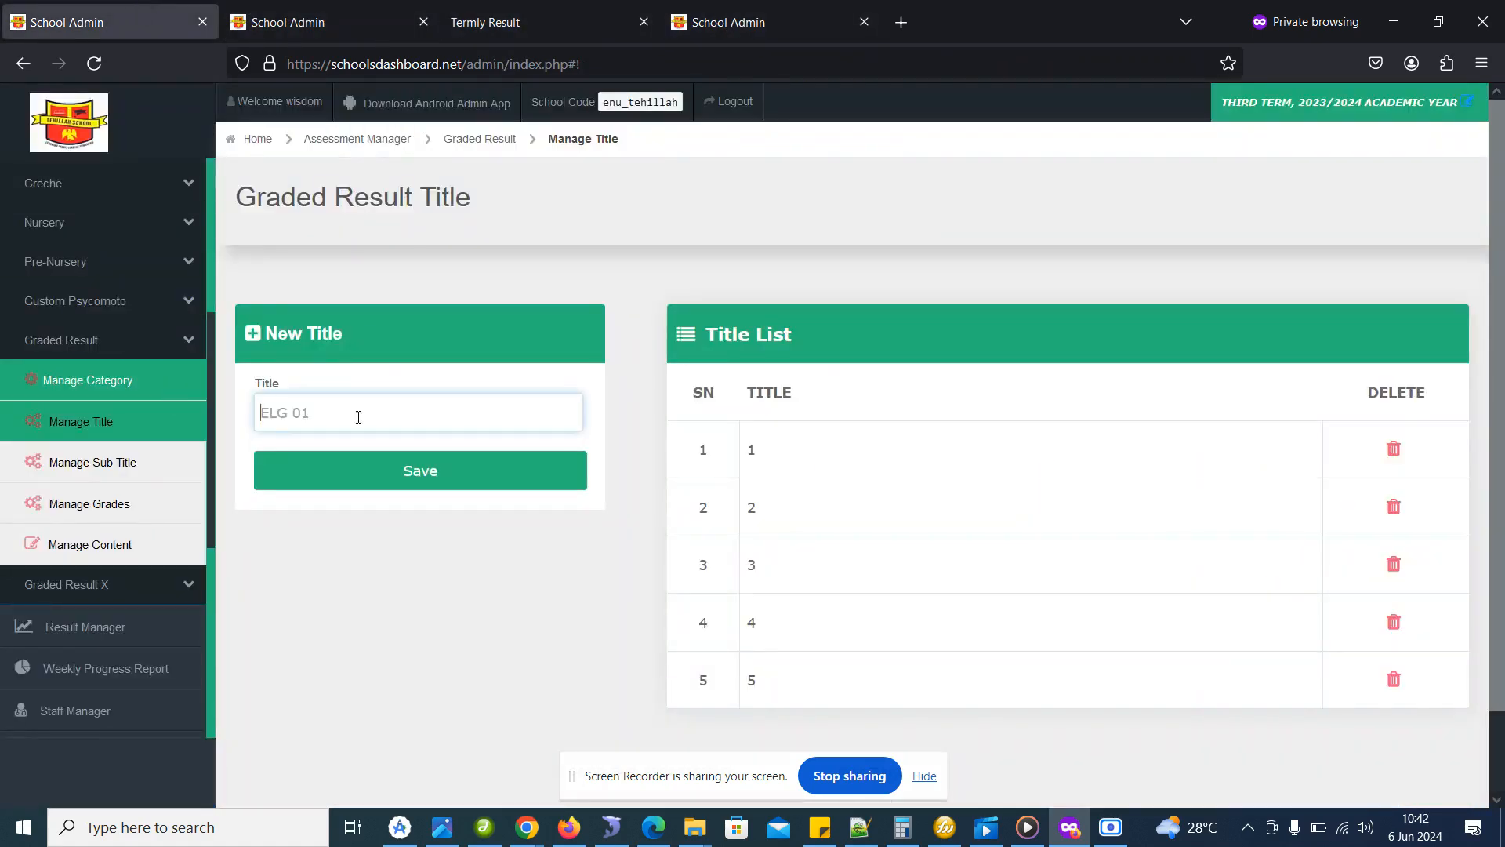
click(138, 475)
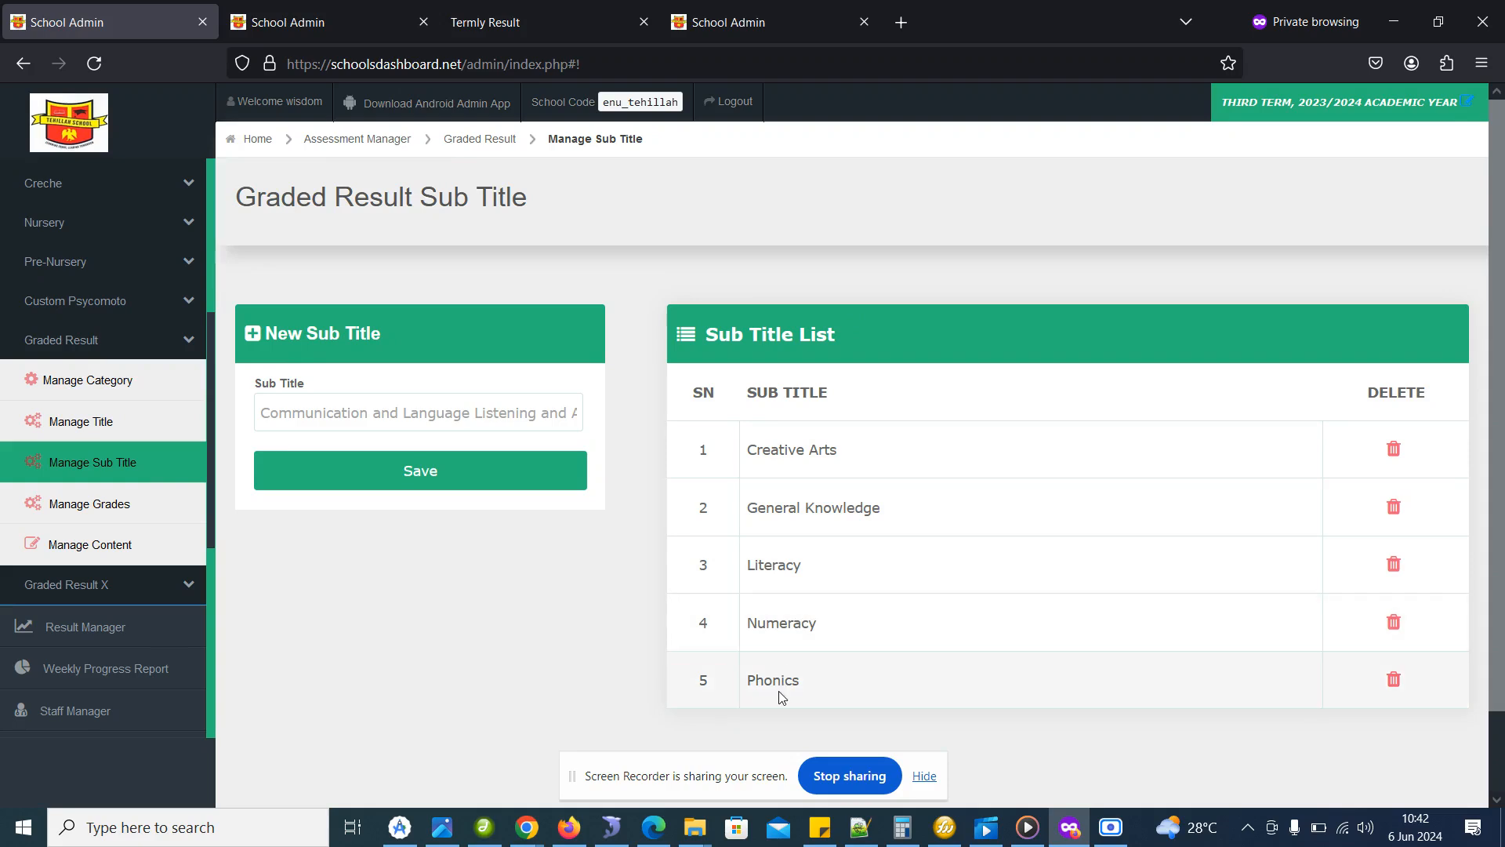
click(65, 502)
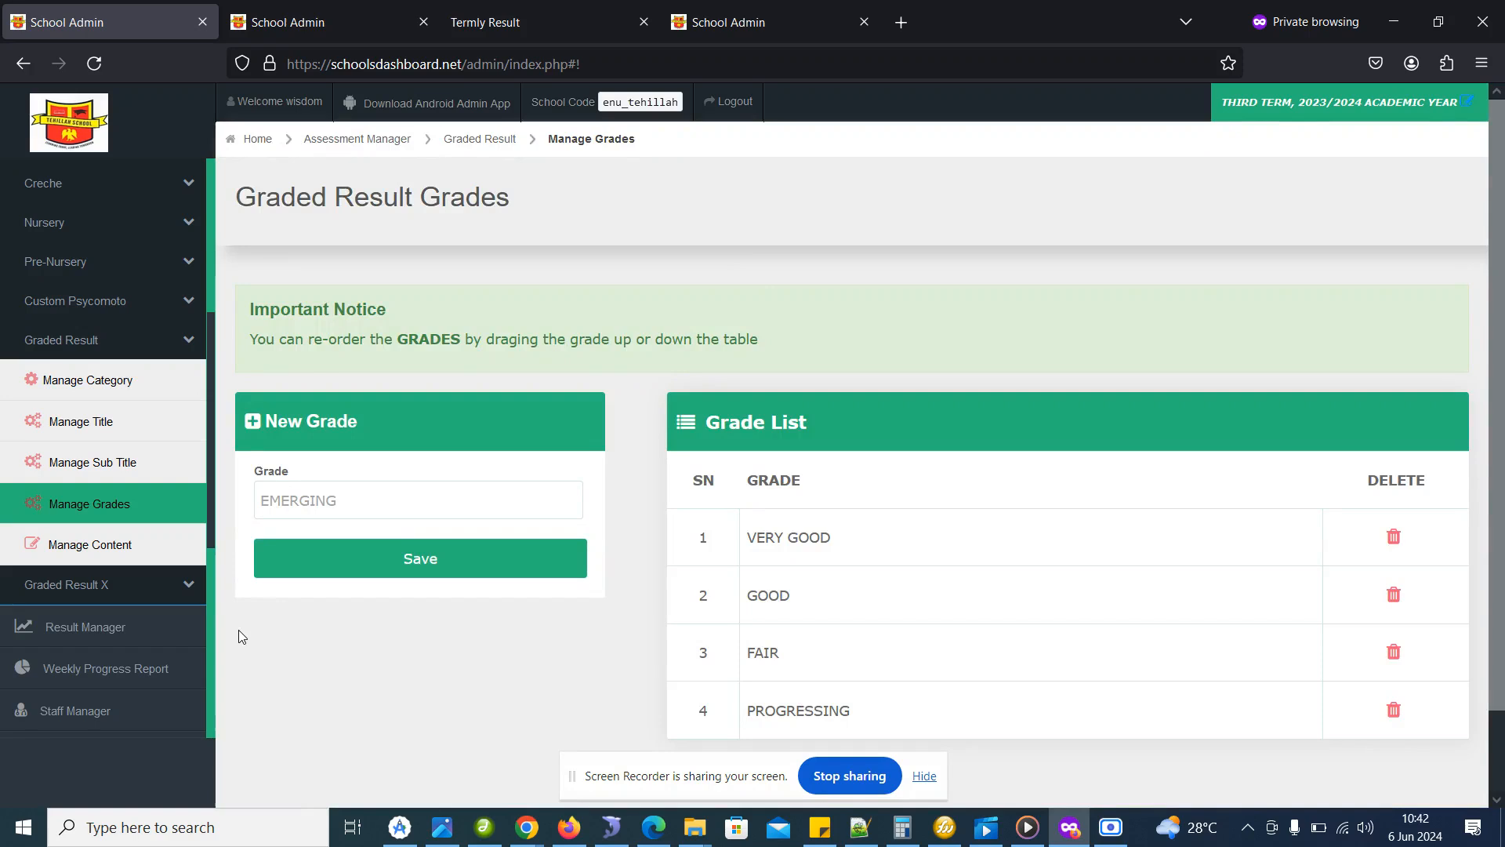
Open the Graded Result content manager and view the titles available for new content
click(57, 543)
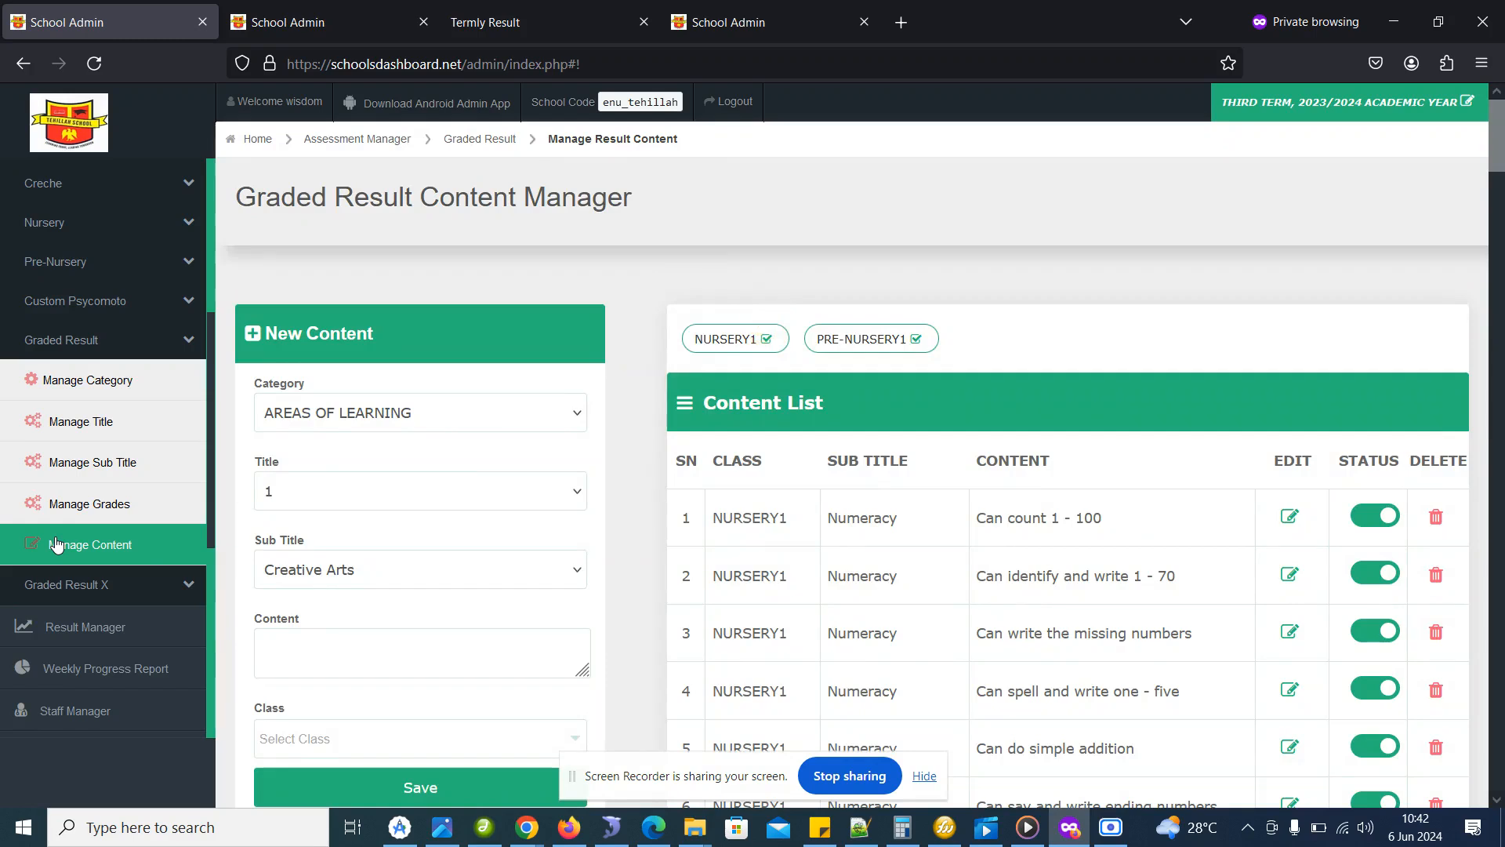
drag(1503, 137, 1503, 155)
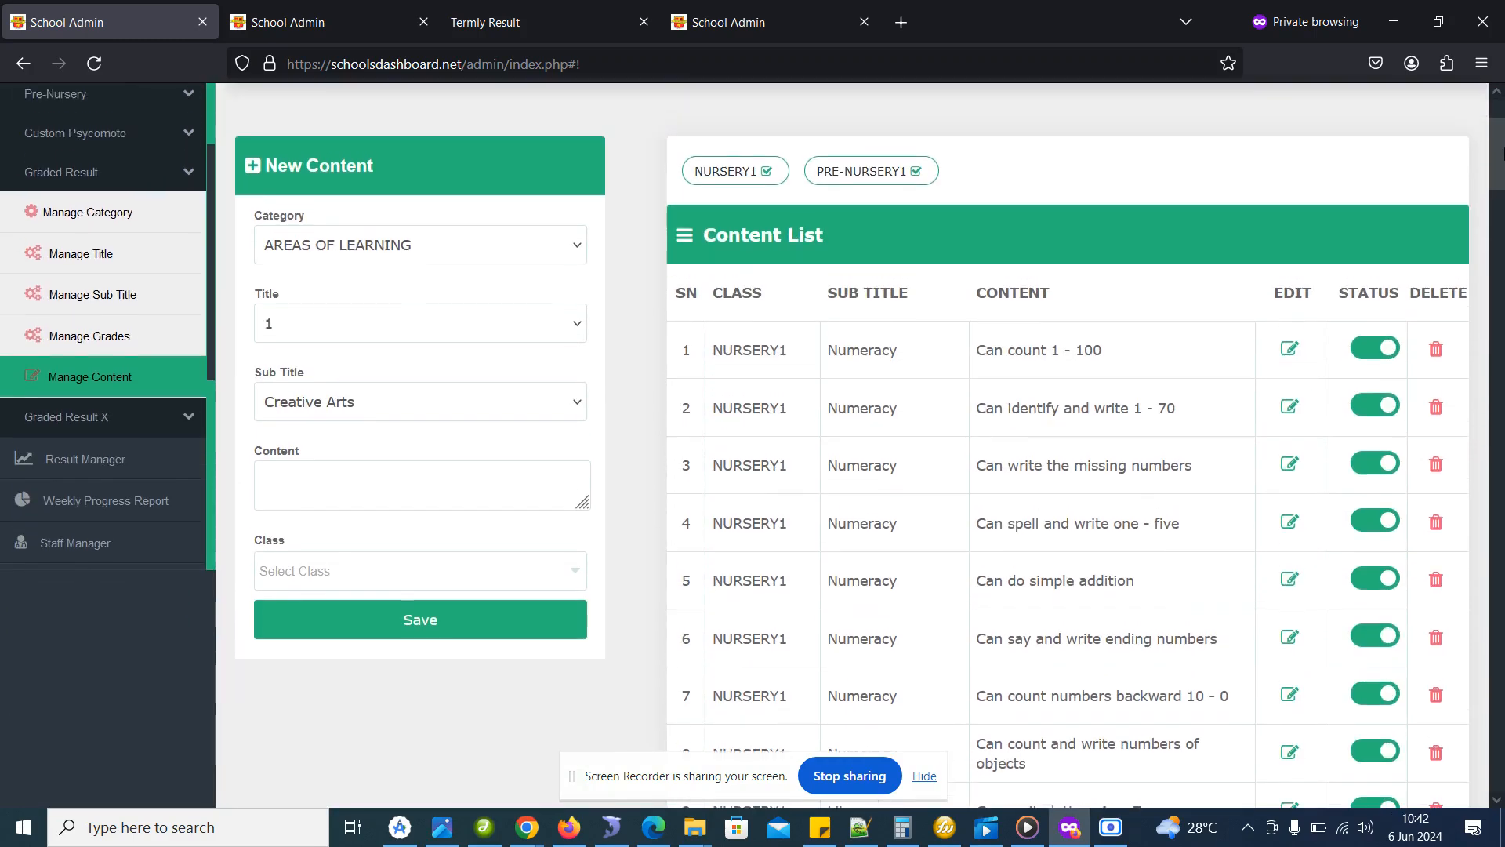
click(384, 320)
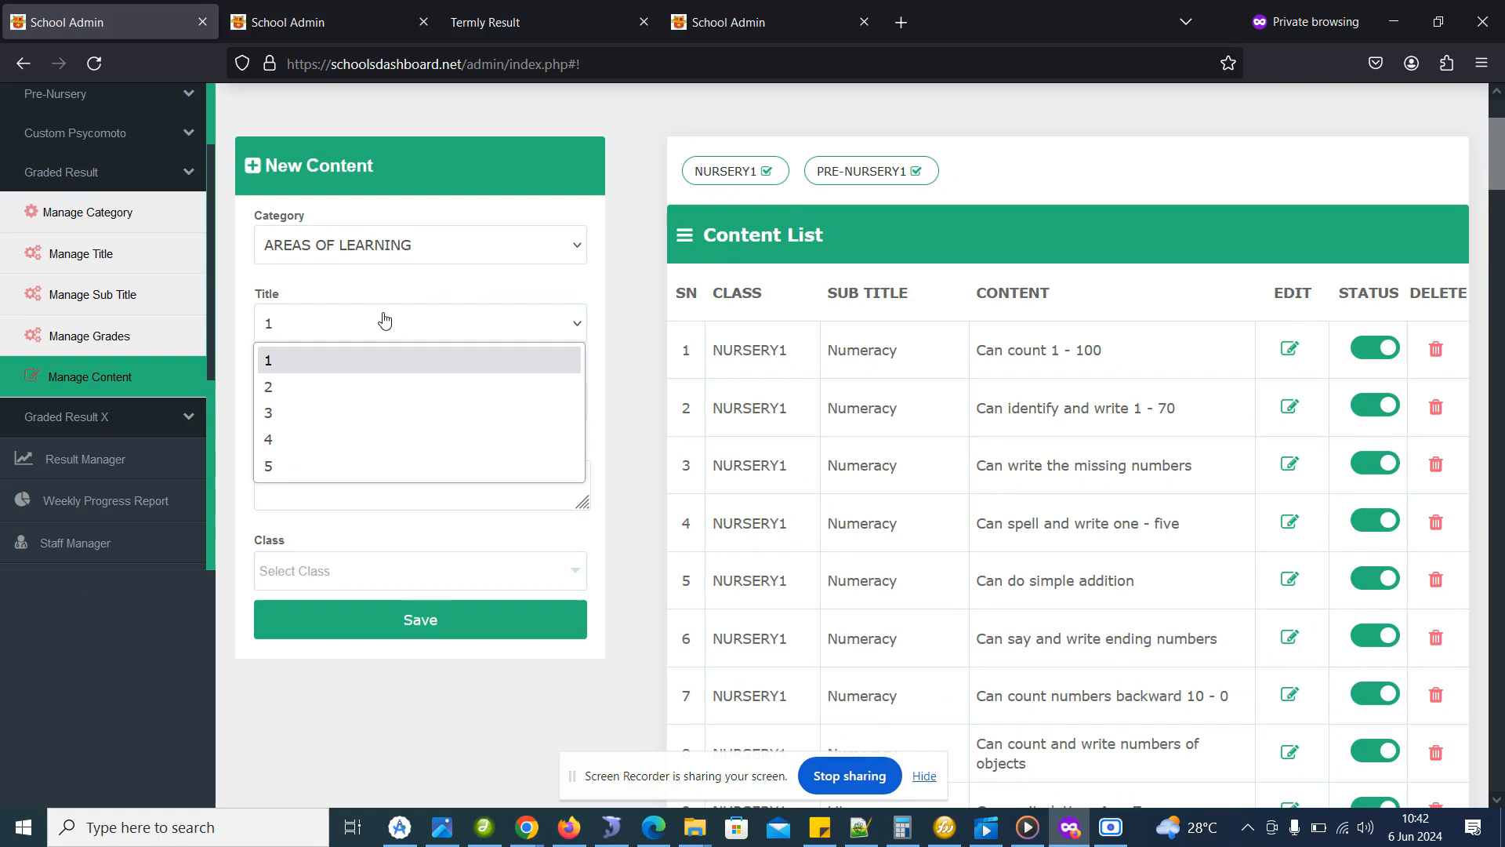
click(384, 320)
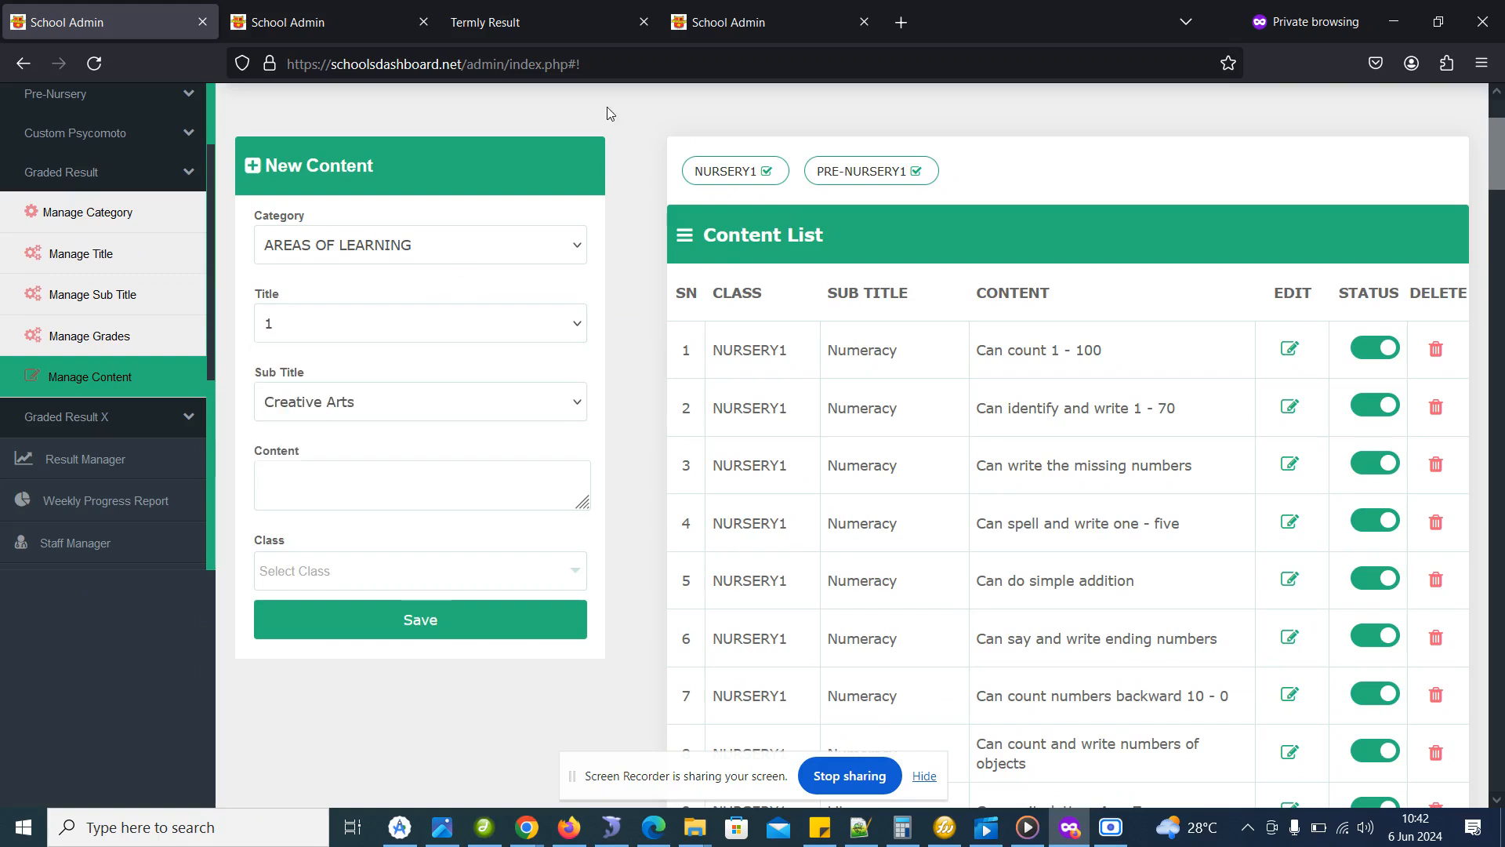
Check the title numbers 2 and 3 beside the Areas of Learning headings on the Termly Result page
click(516, 29)
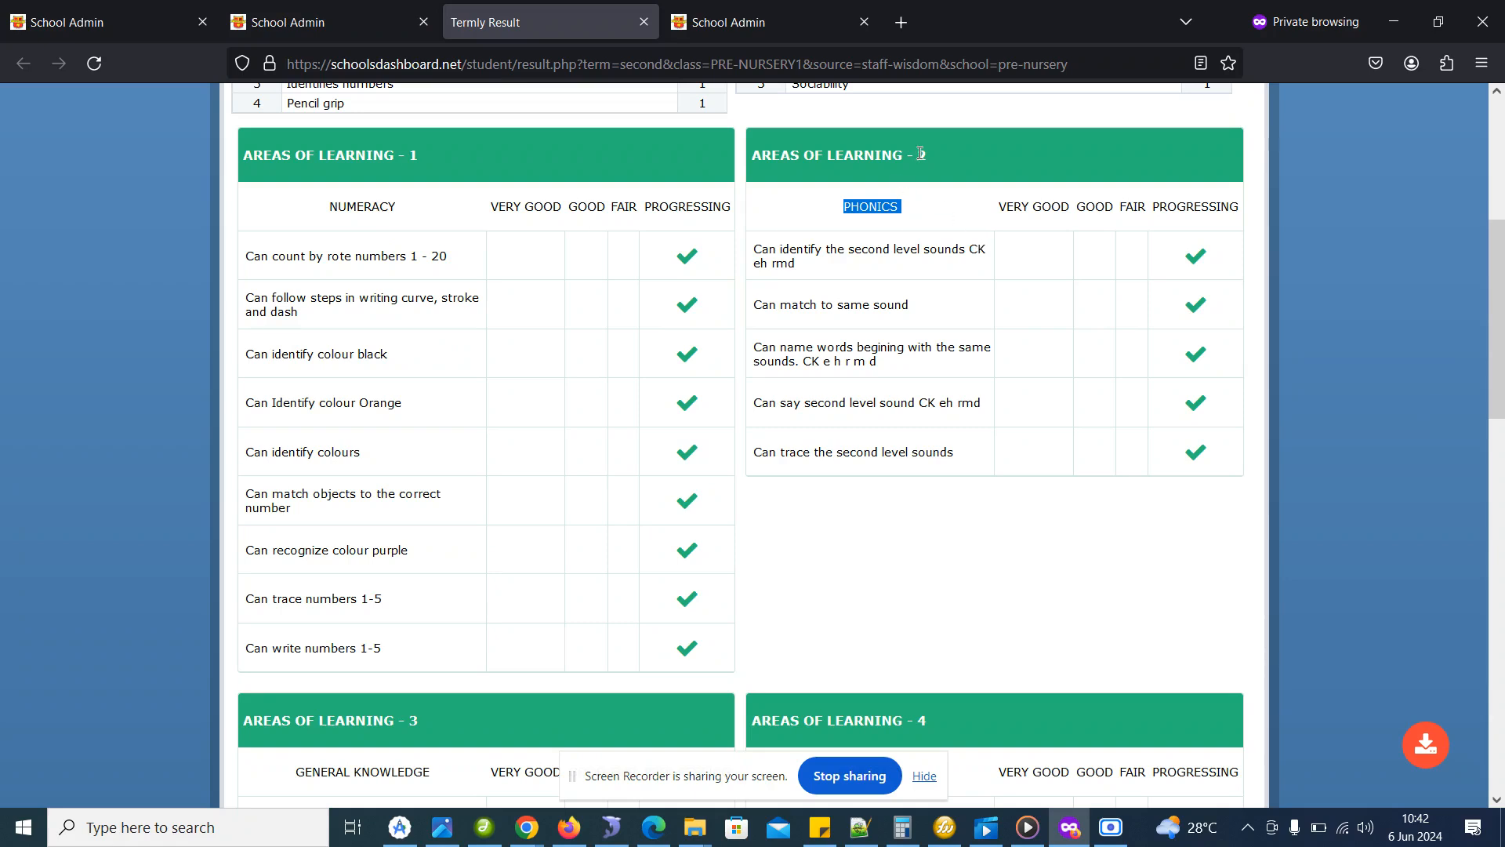
drag(916, 154, 984, 156)
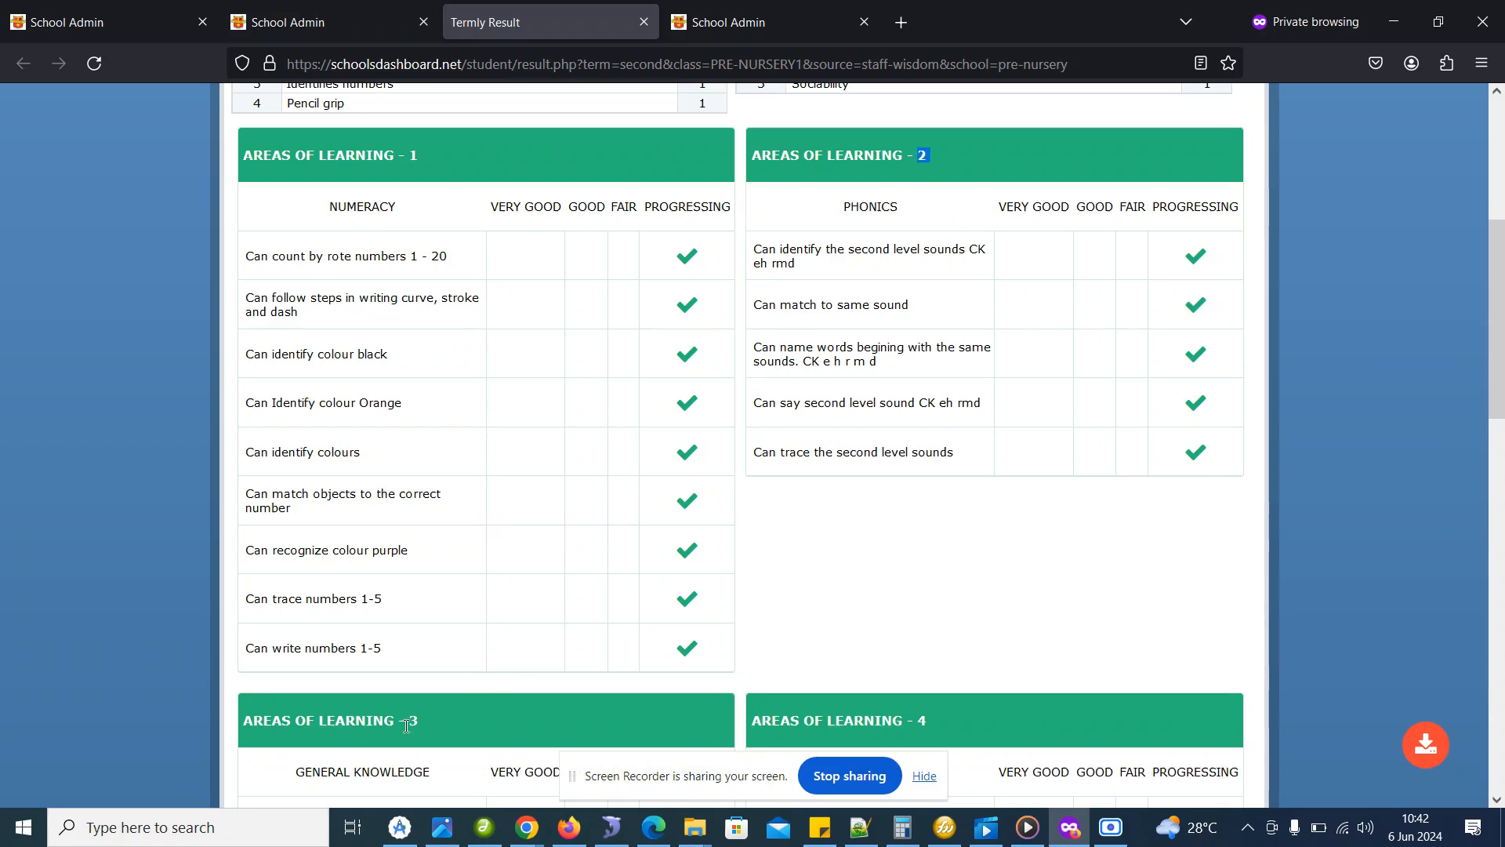
drag(411, 717, 439, 718)
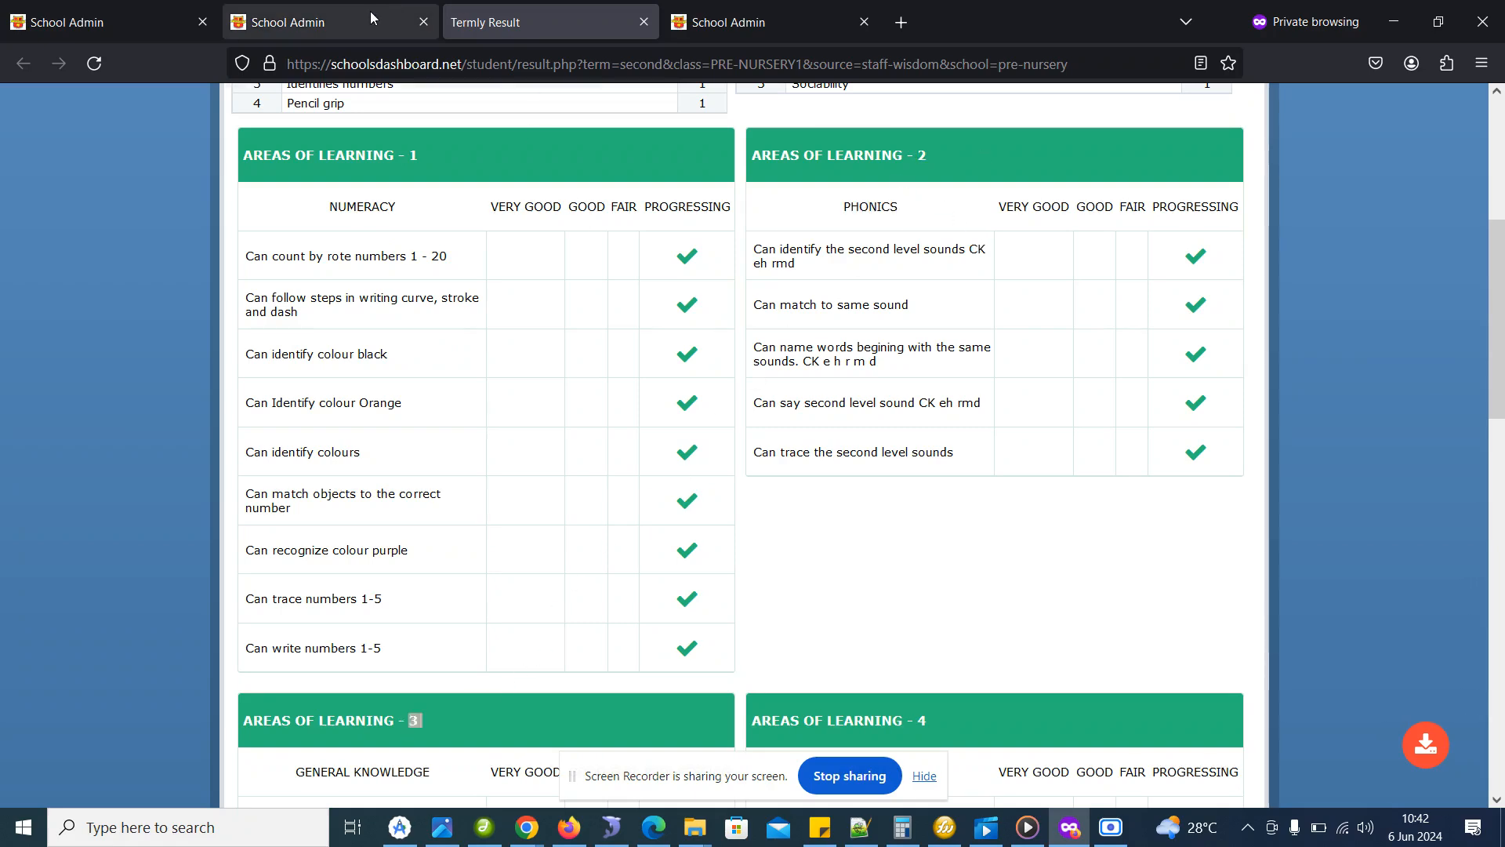
Return to the new content form and set the sub title to Phonics
click(370, 11)
click(152, 31)
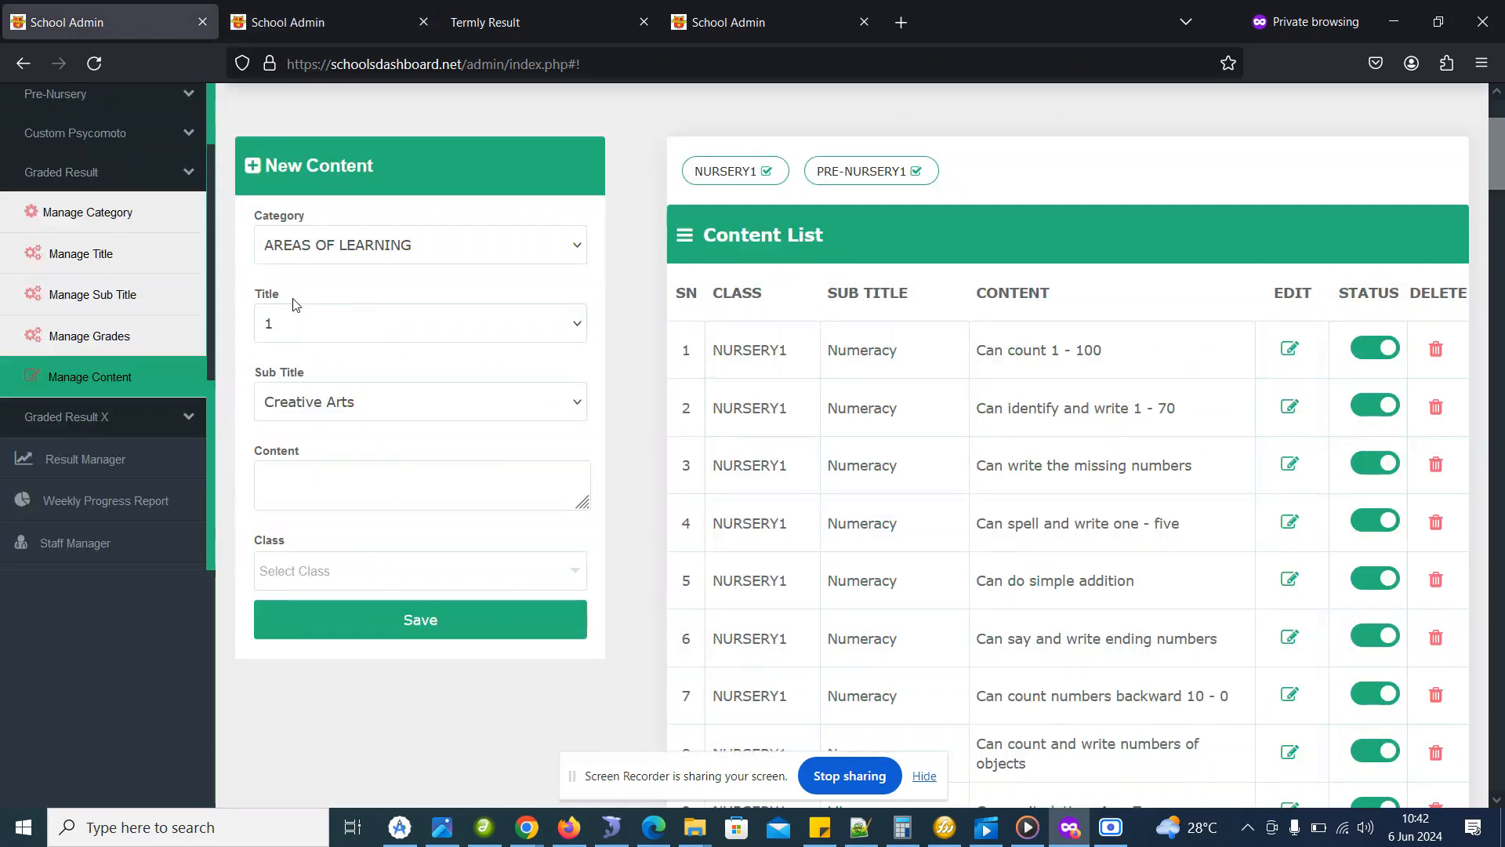
click(345, 405)
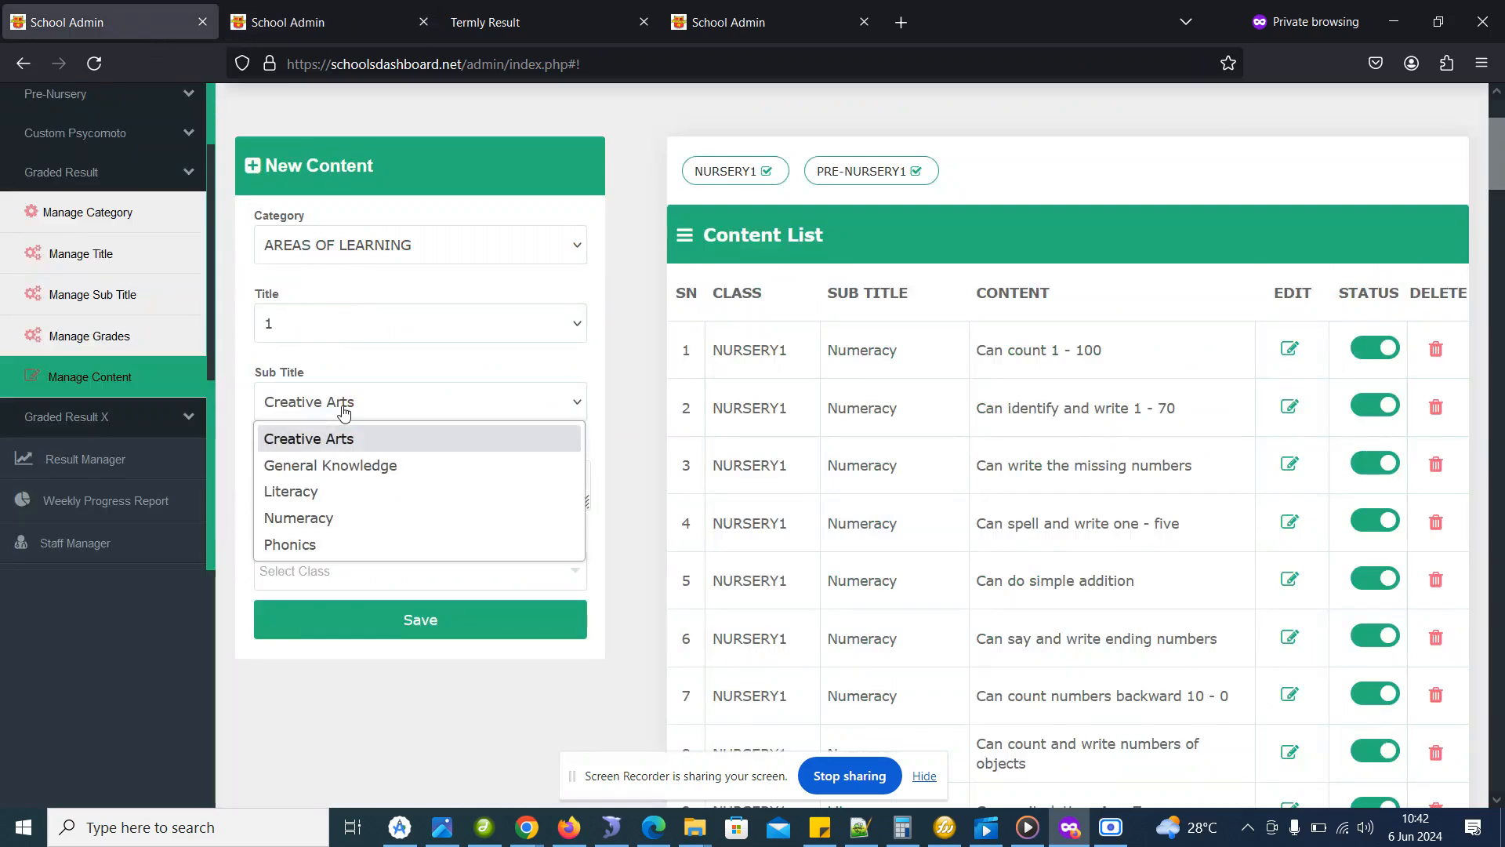
click(334, 533)
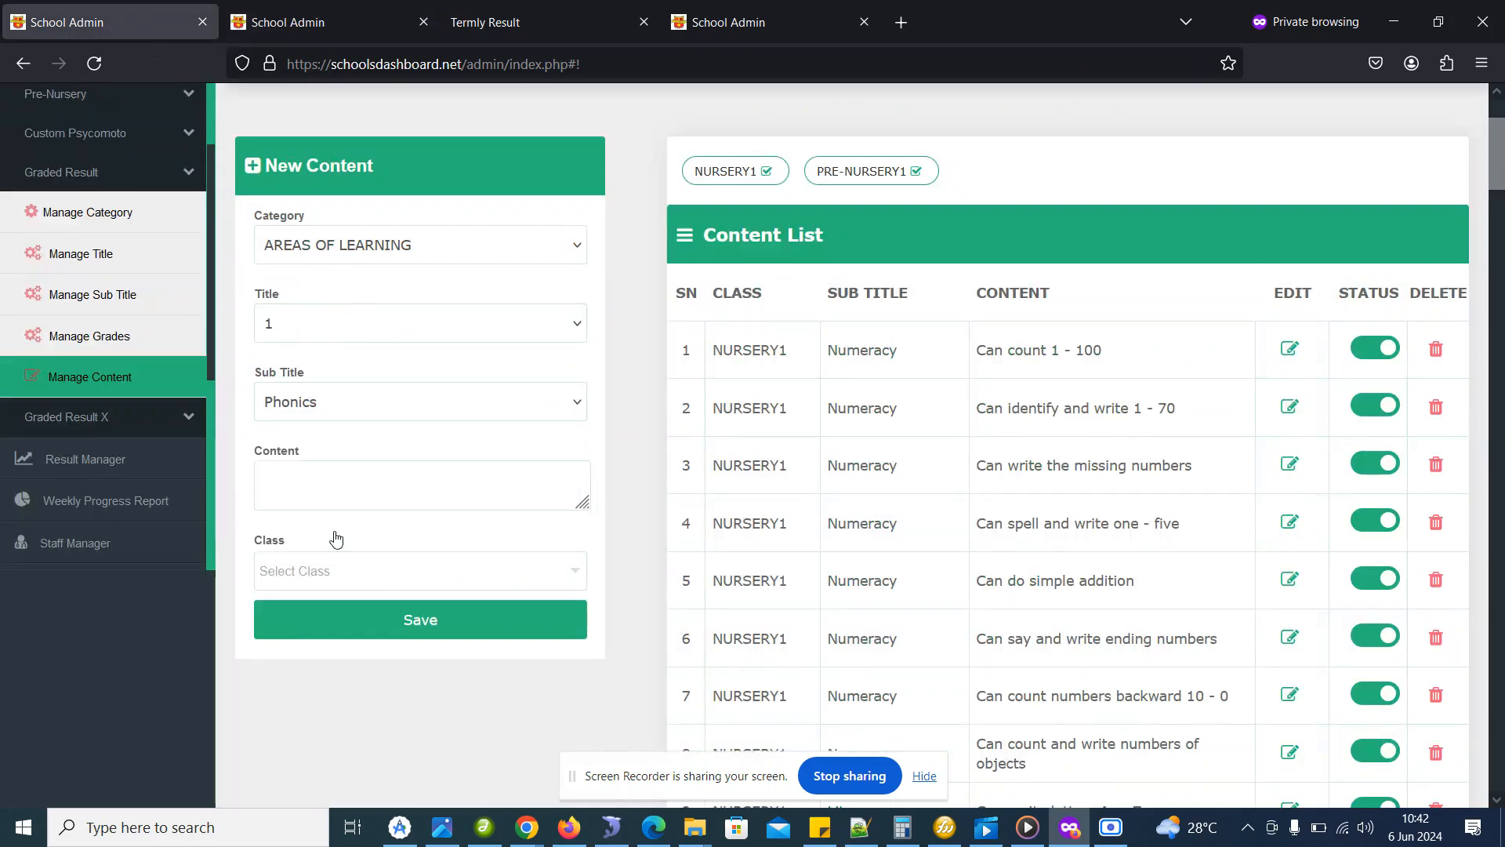
Check the sub titles on the Termly Result page and set the new content's sub title to Numeracy
click(706, 22)
click(568, 15)
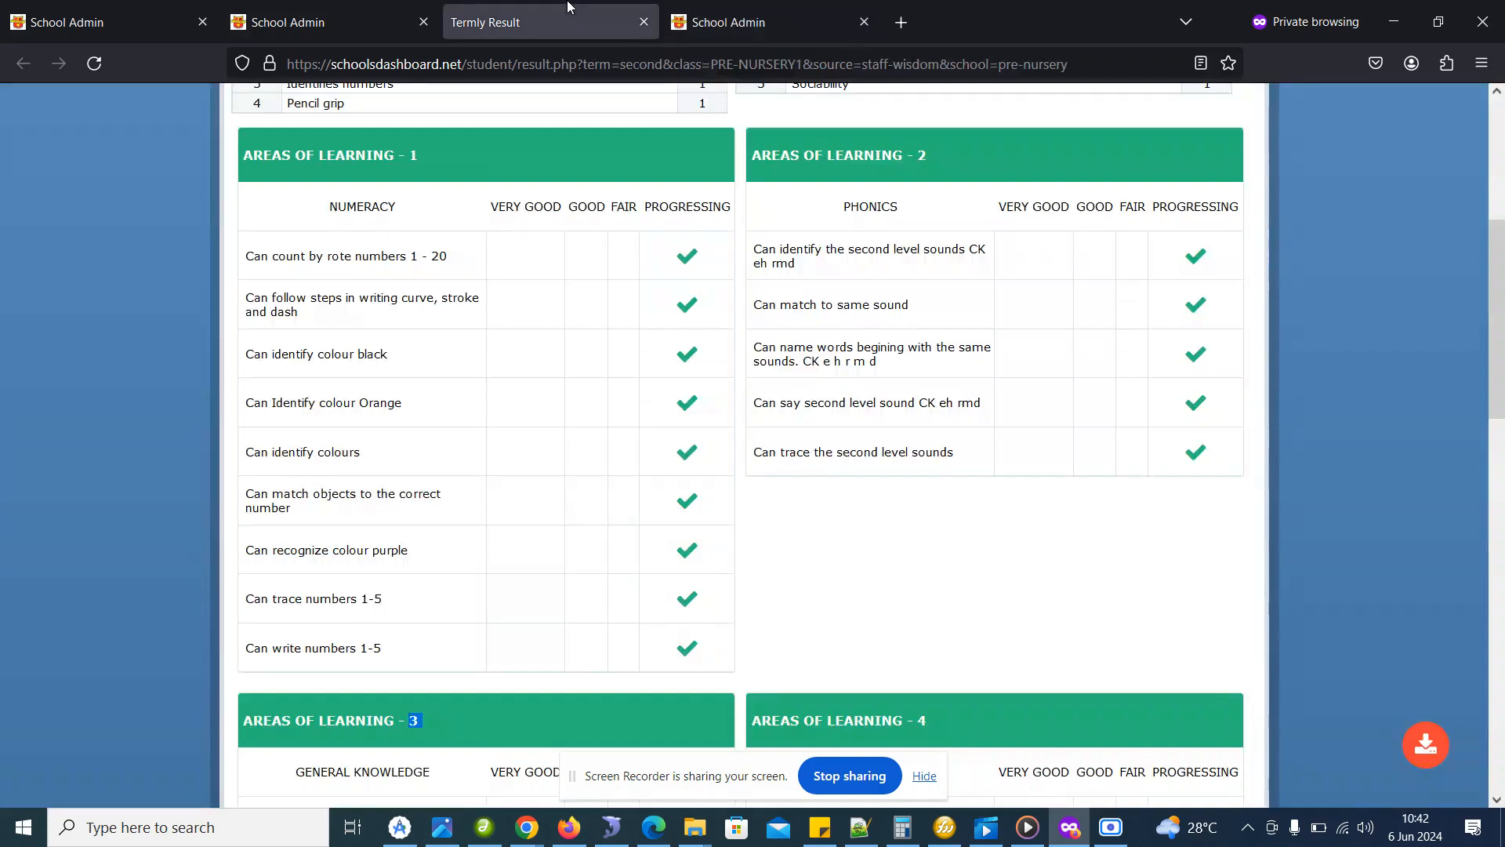
click(313, 18)
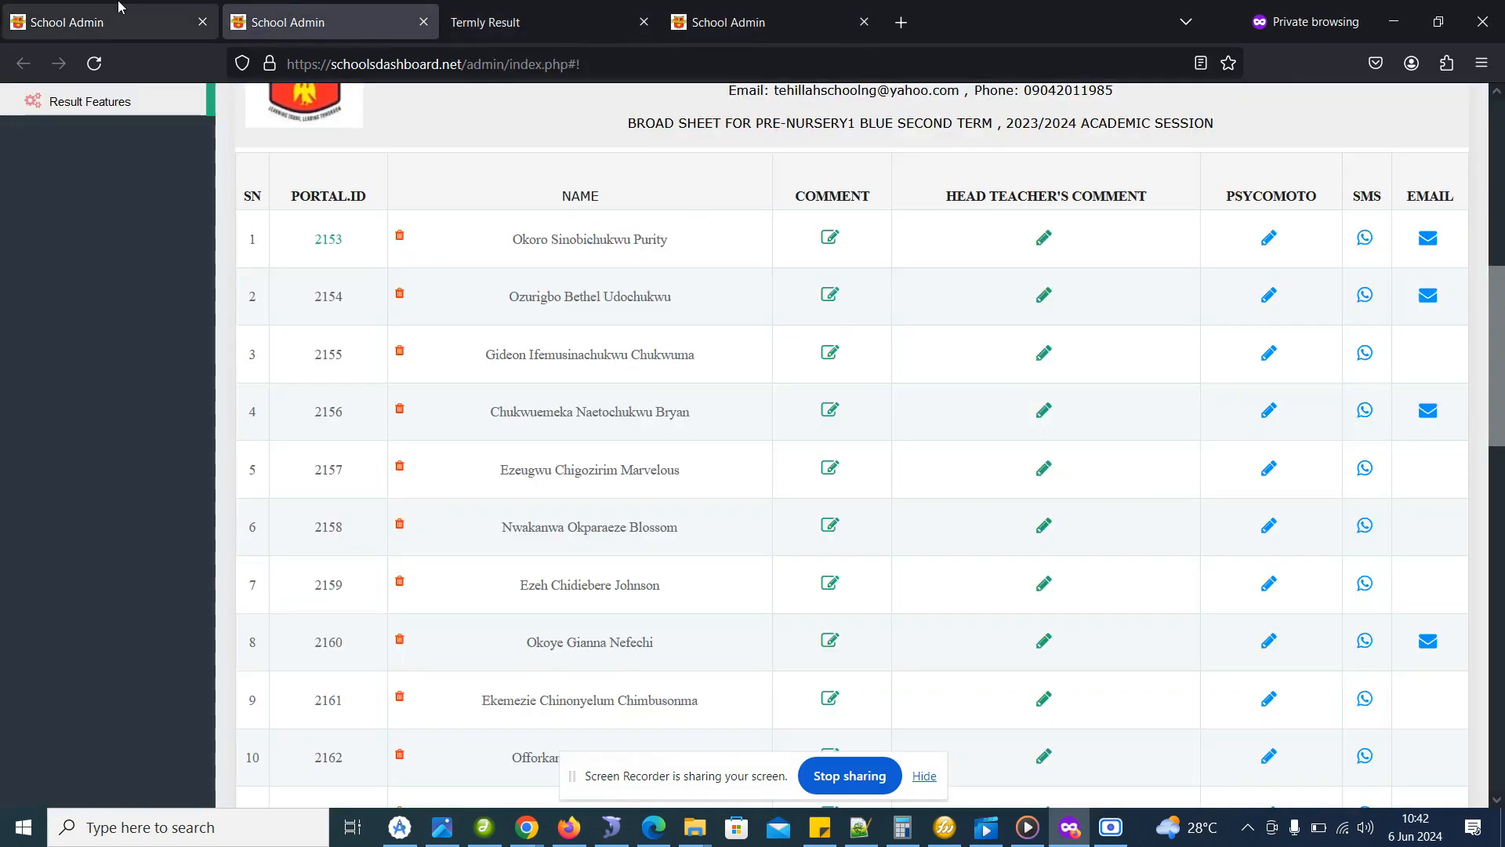
click(119, 8)
click(345, 404)
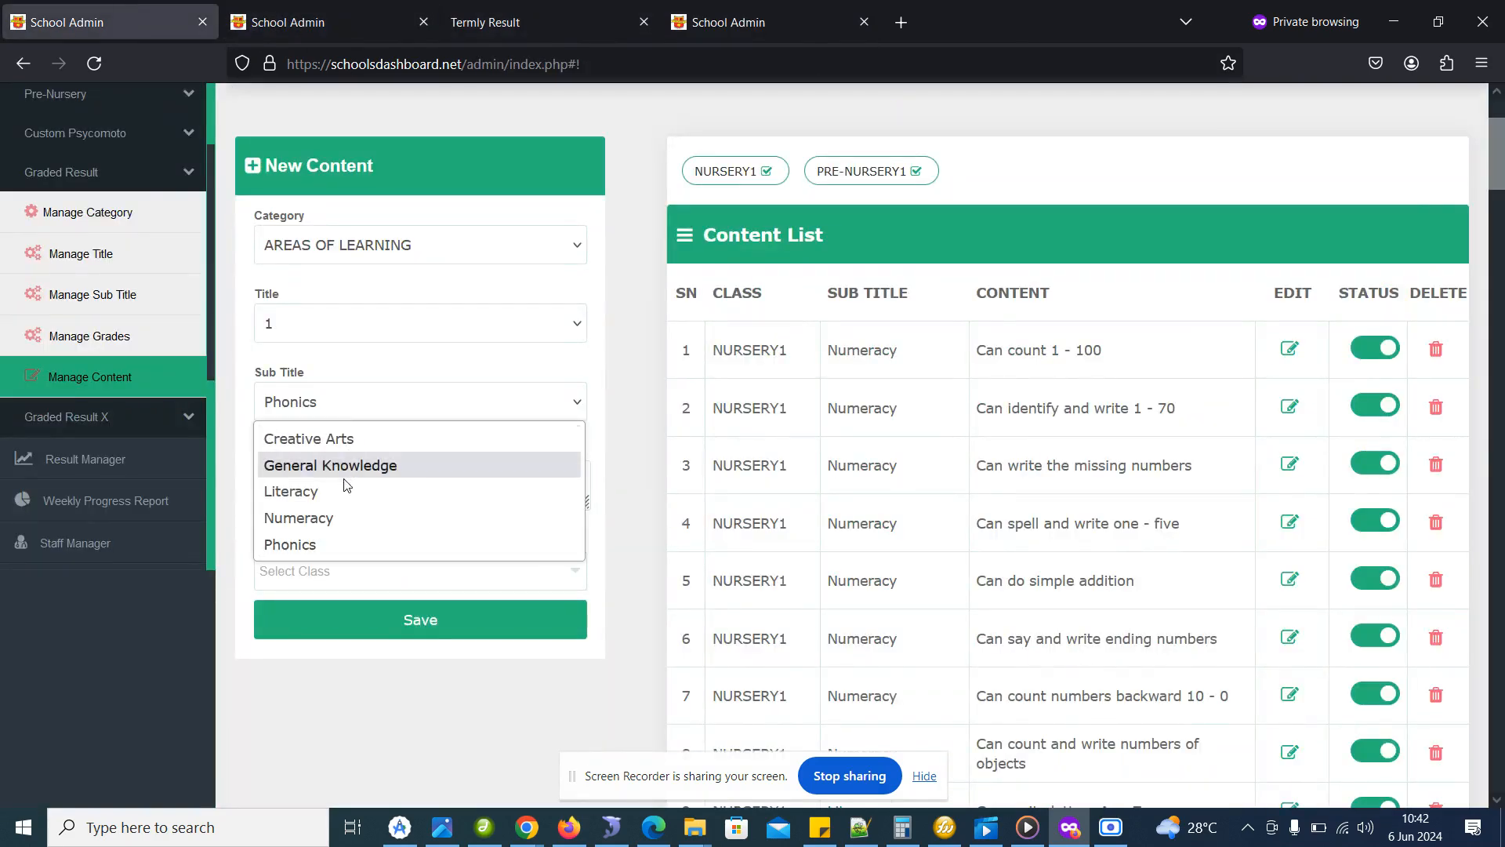
click(339, 523)
Look through the classes available for the new content without selecting any
click(304, 488)
click(307, 573)
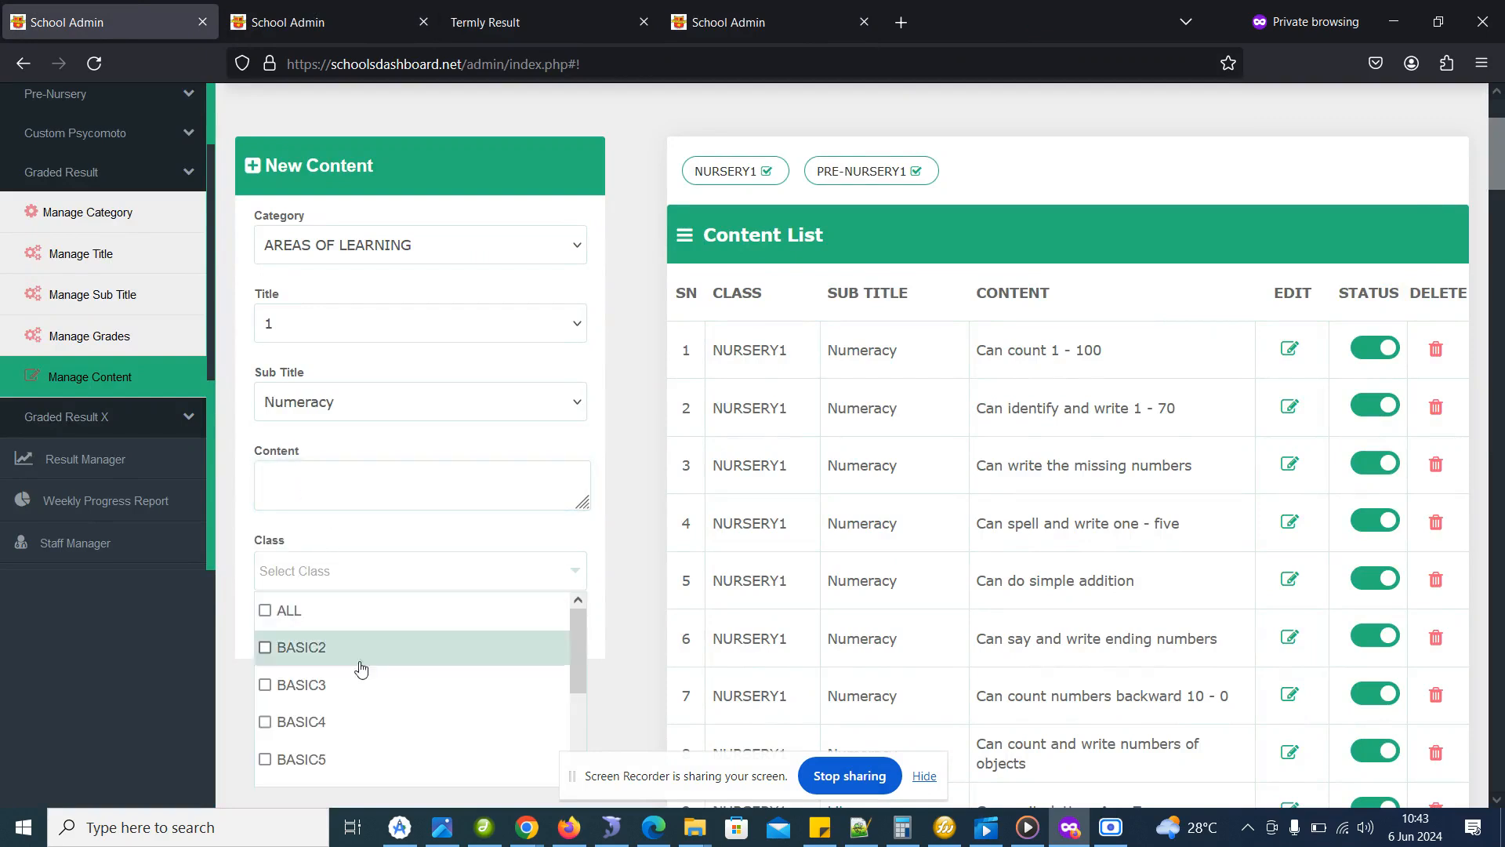
drag(576, 642, 576, 718)
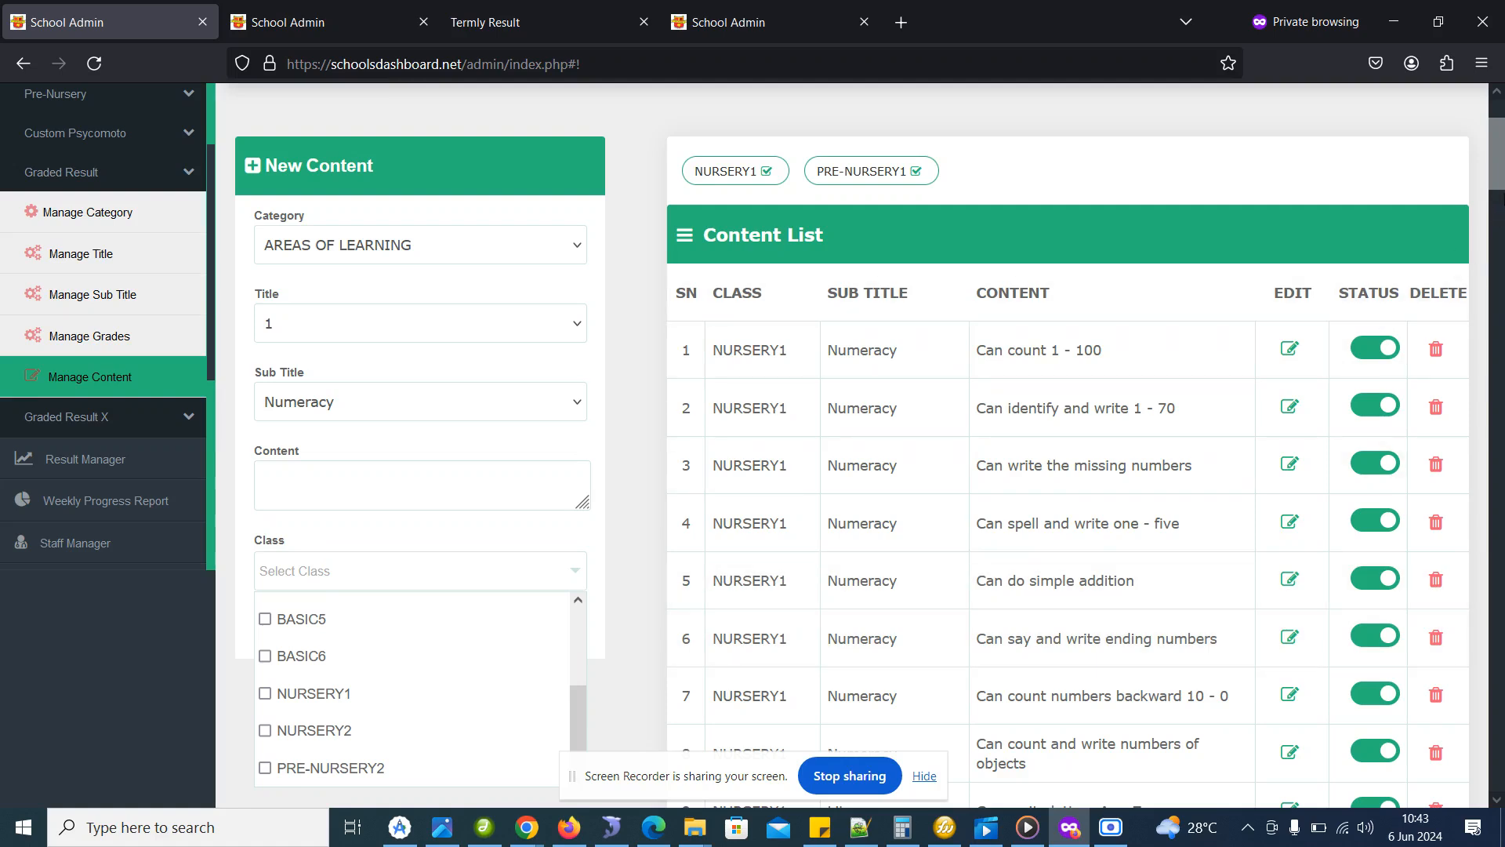
click(641, 154)
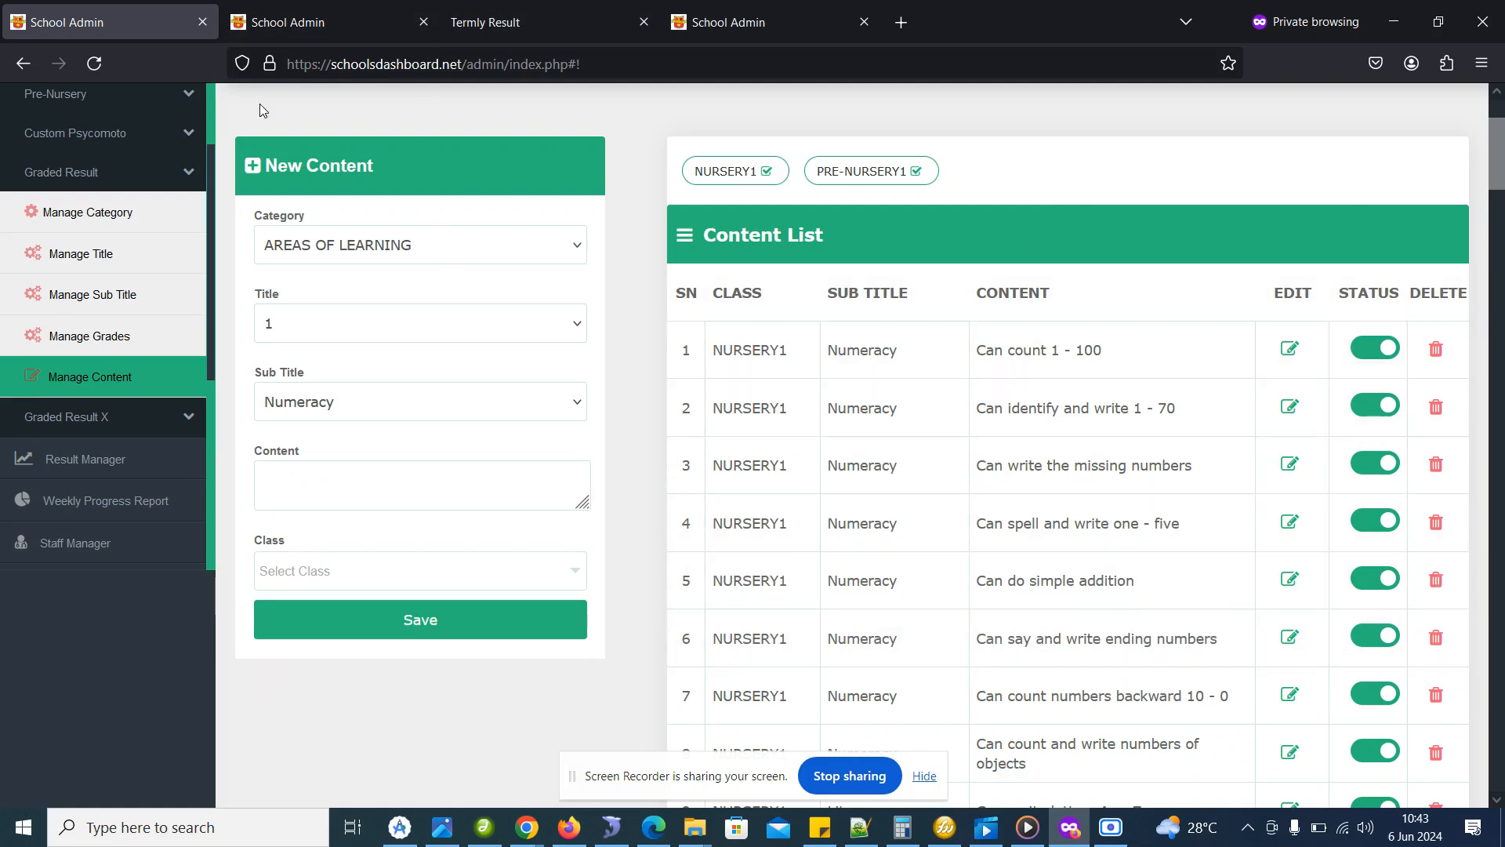
Open the Pre-Nursery result upload page and display the PRE-NURSERY1 BLUE subject list for 2023/2024, third term
click(540, 20)
click(772, 16)
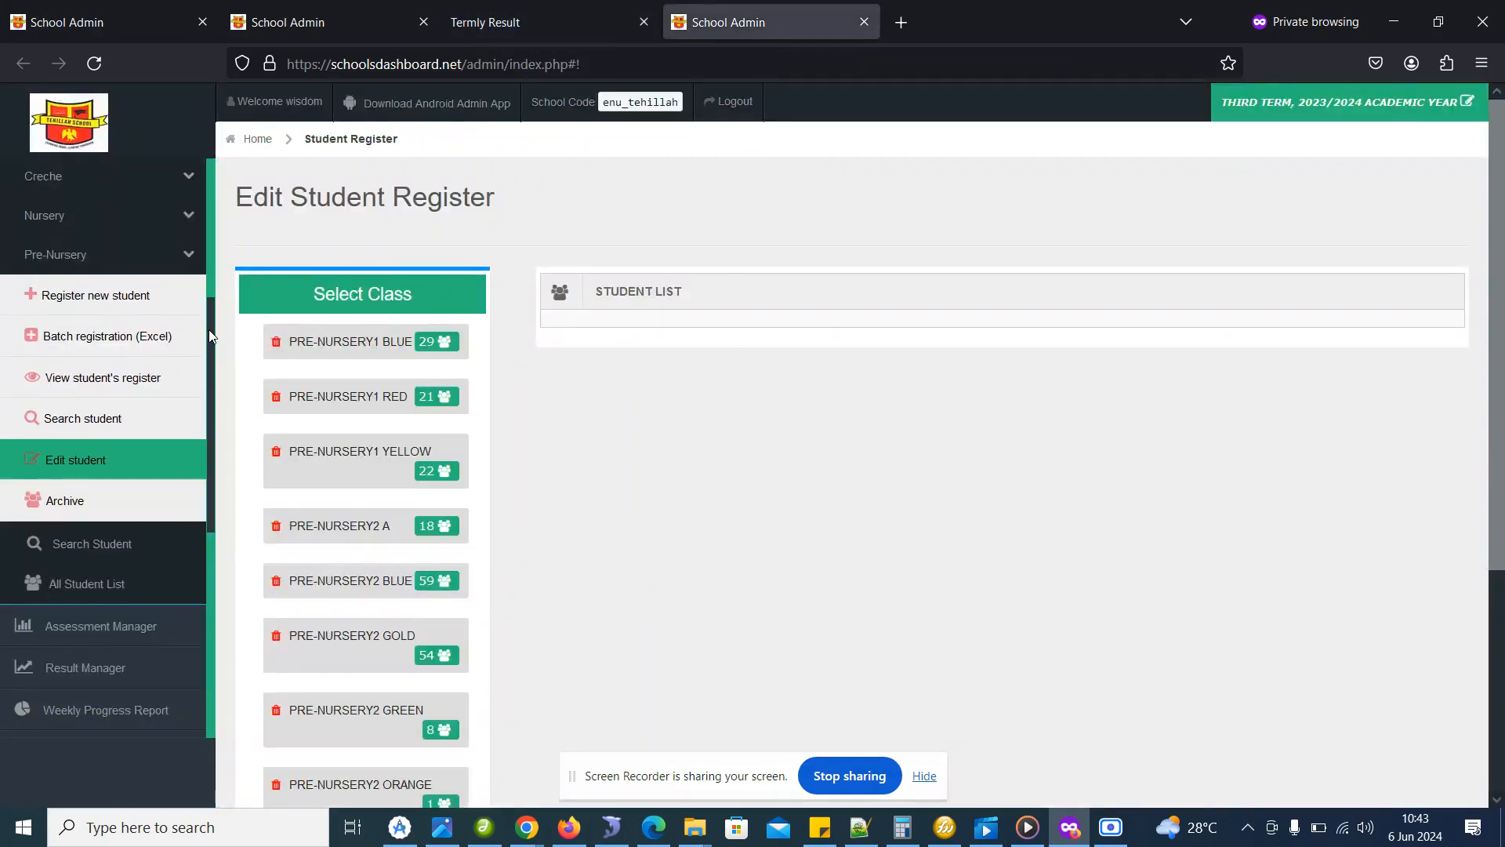
scroll(110, 376, up, 4)
click(111, 375)
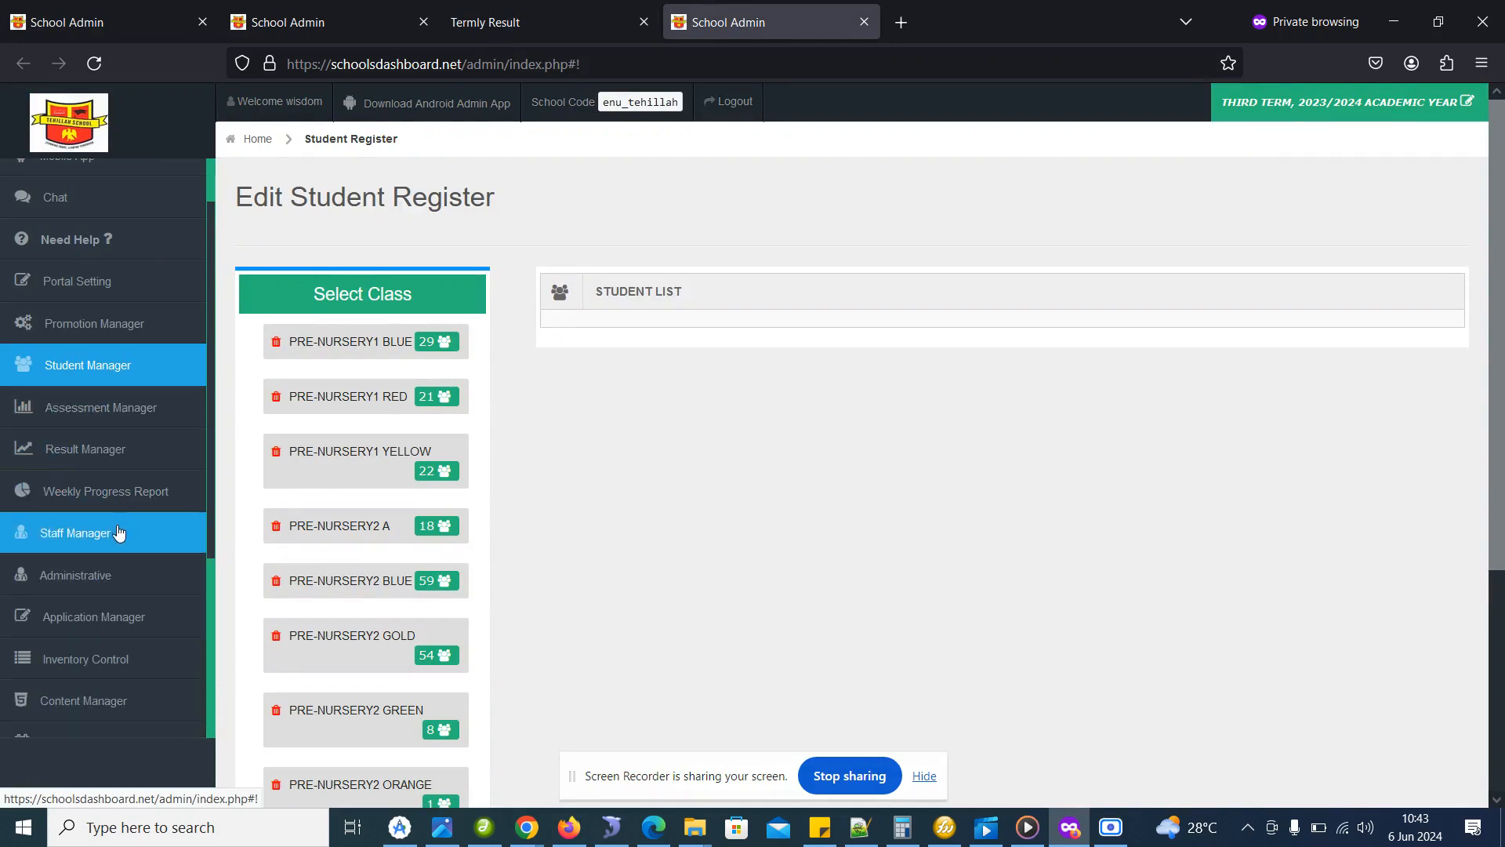
click(107, 449)
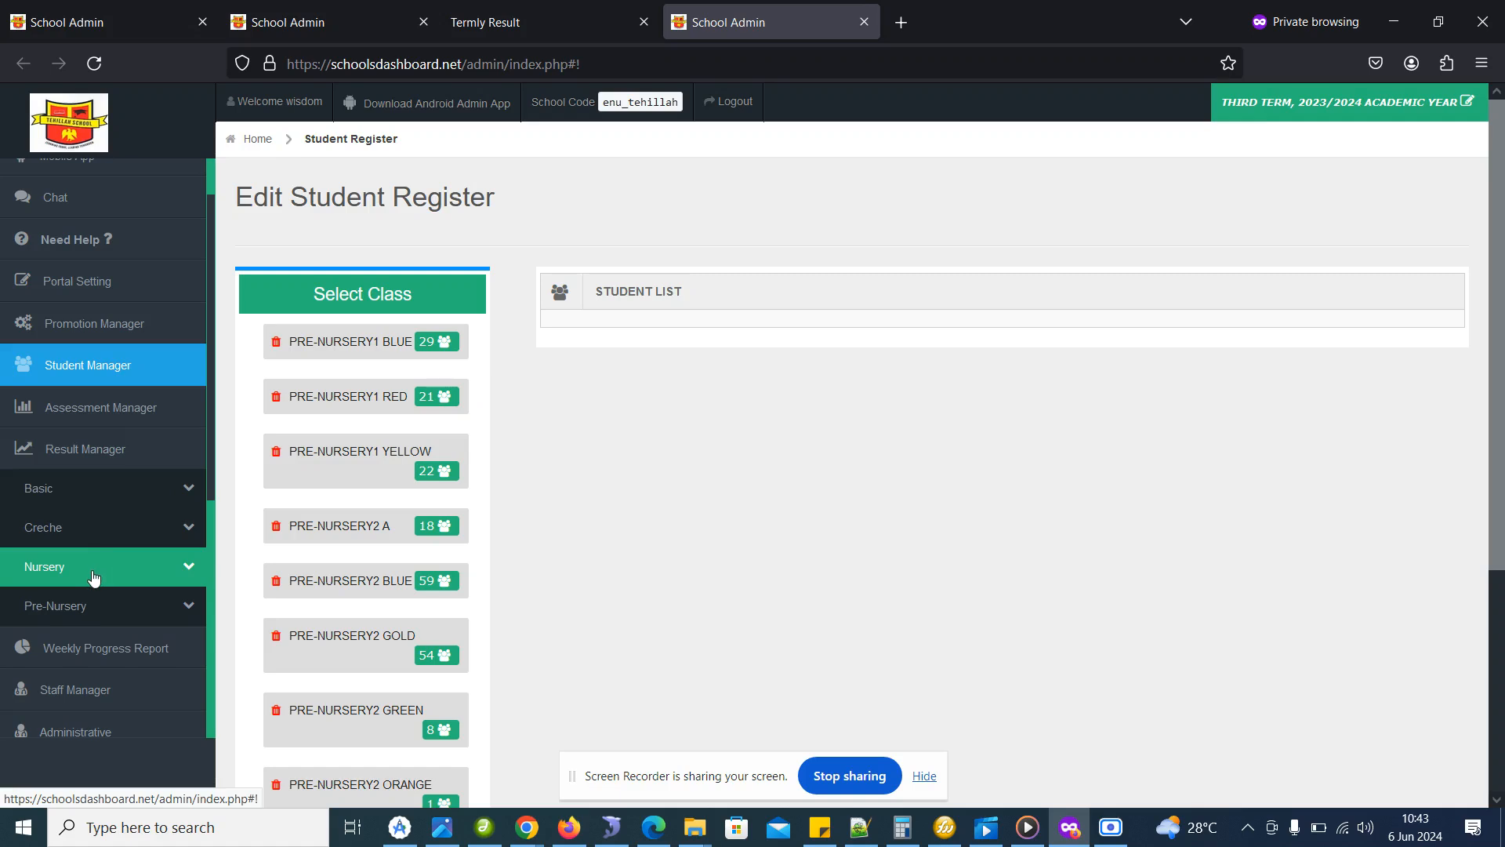
click(100, 605)
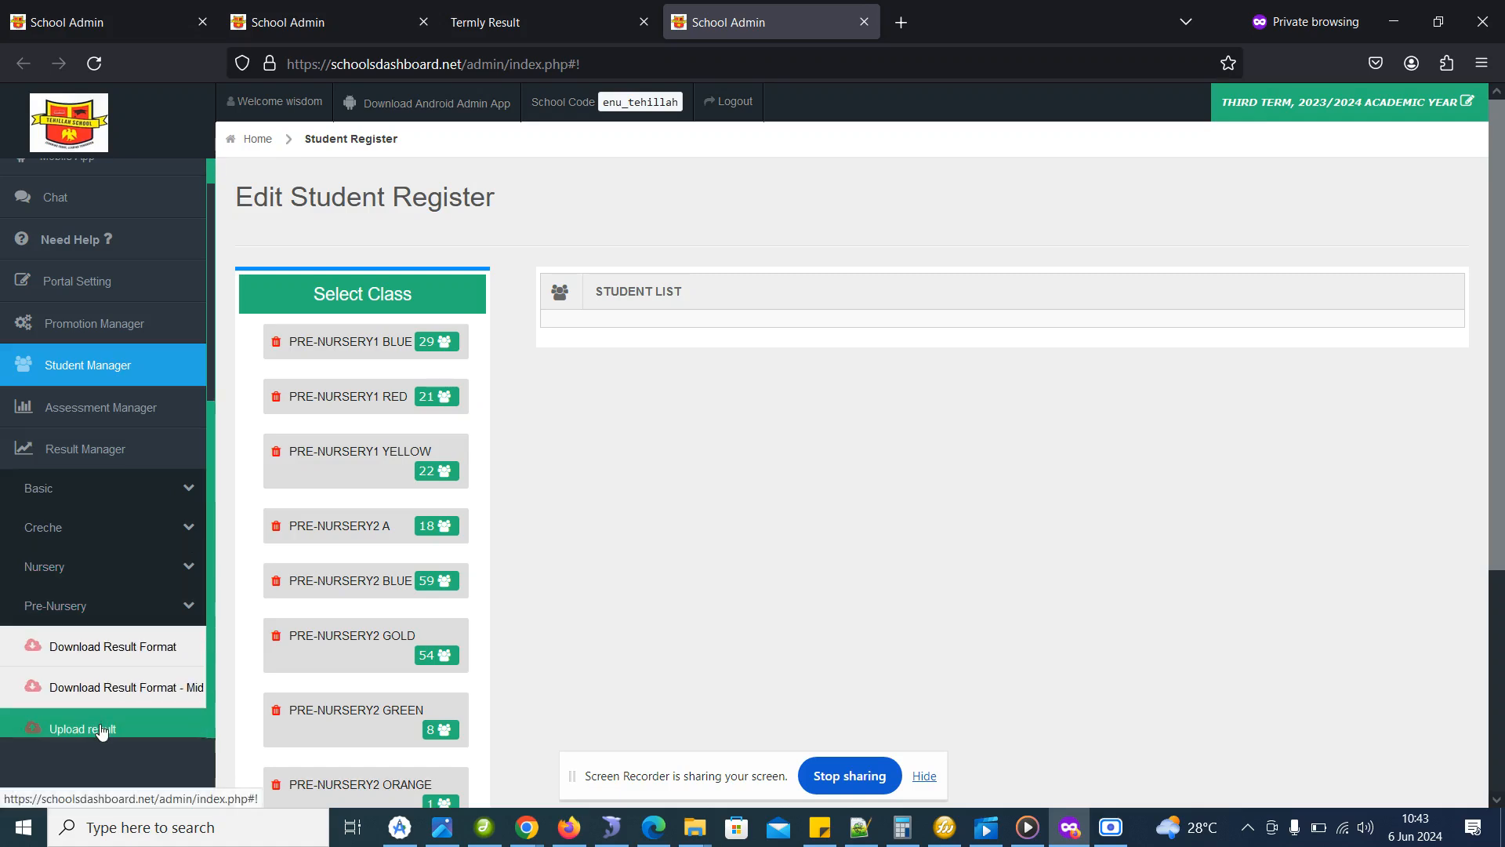
click(101, 731)
click(375, 519)
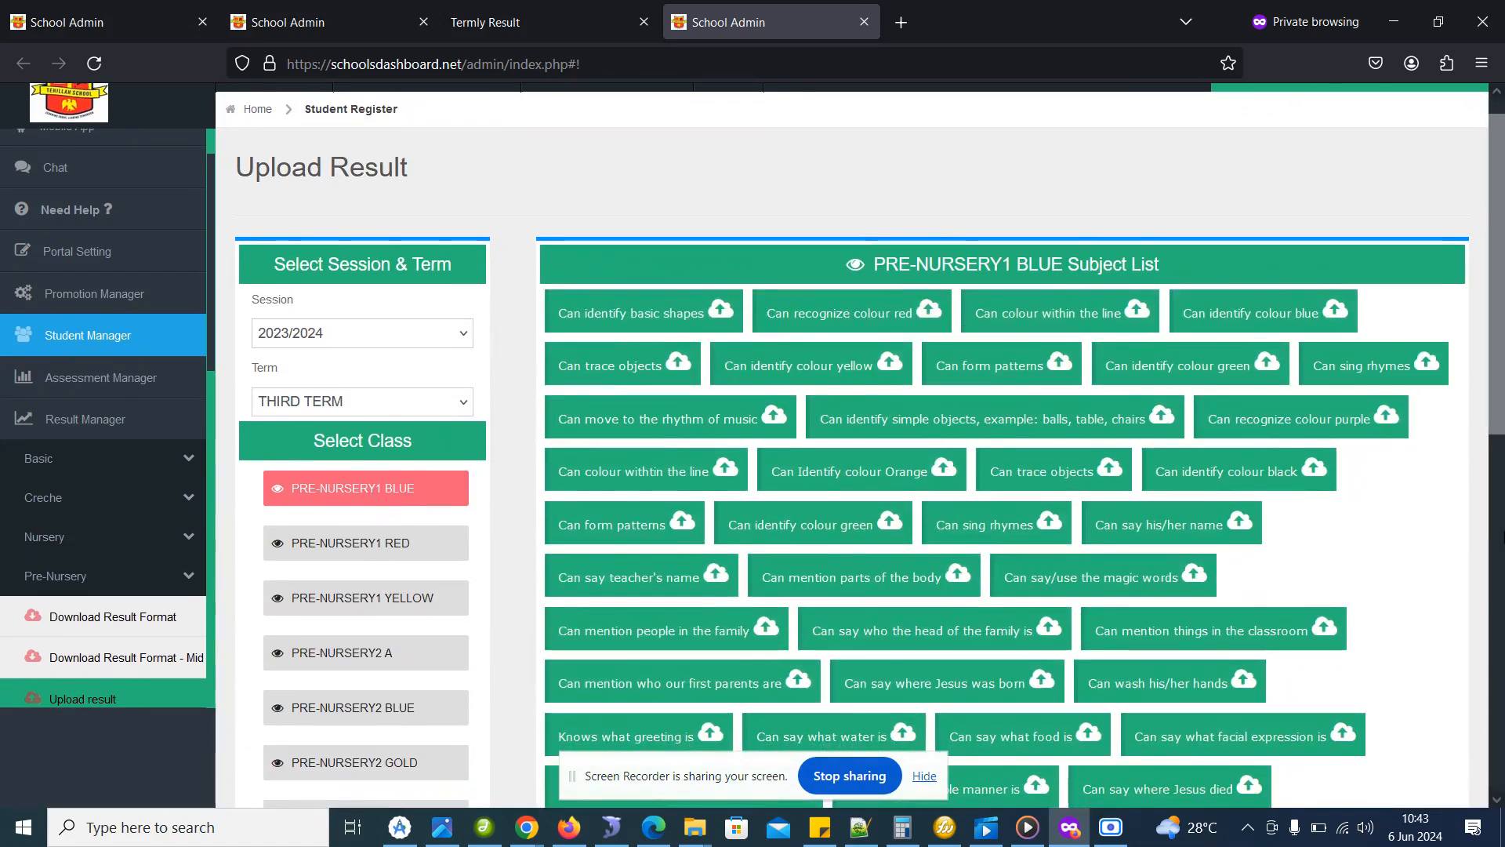
drag(1498, 385, 1438, 296)
scroll(1453, 356, down, 2)
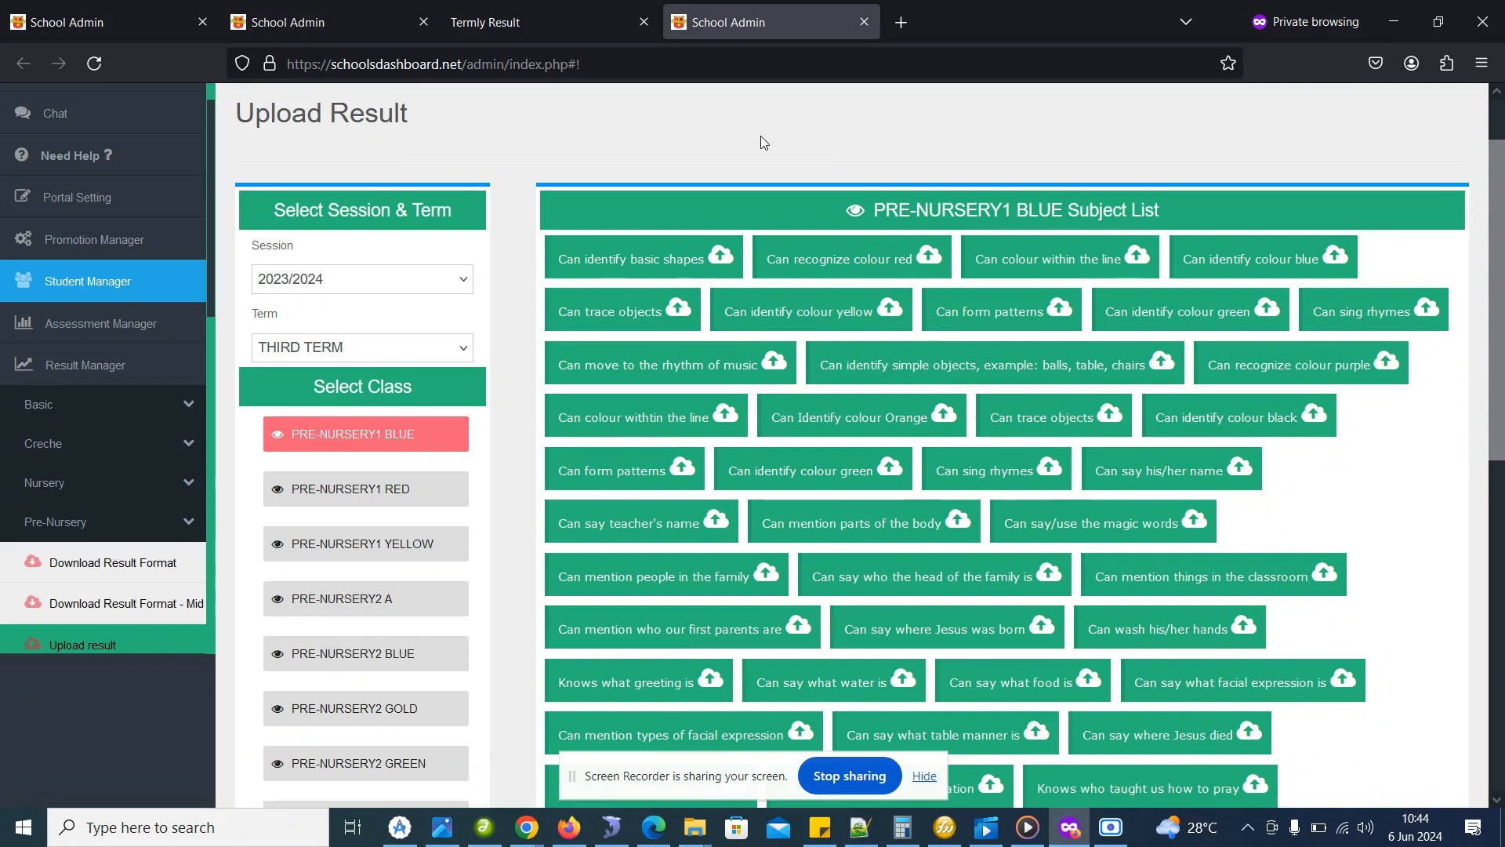
Return to the Graded Result Content Manager and filter the content list to PRE-NURSERY1 only
click(62, 10)
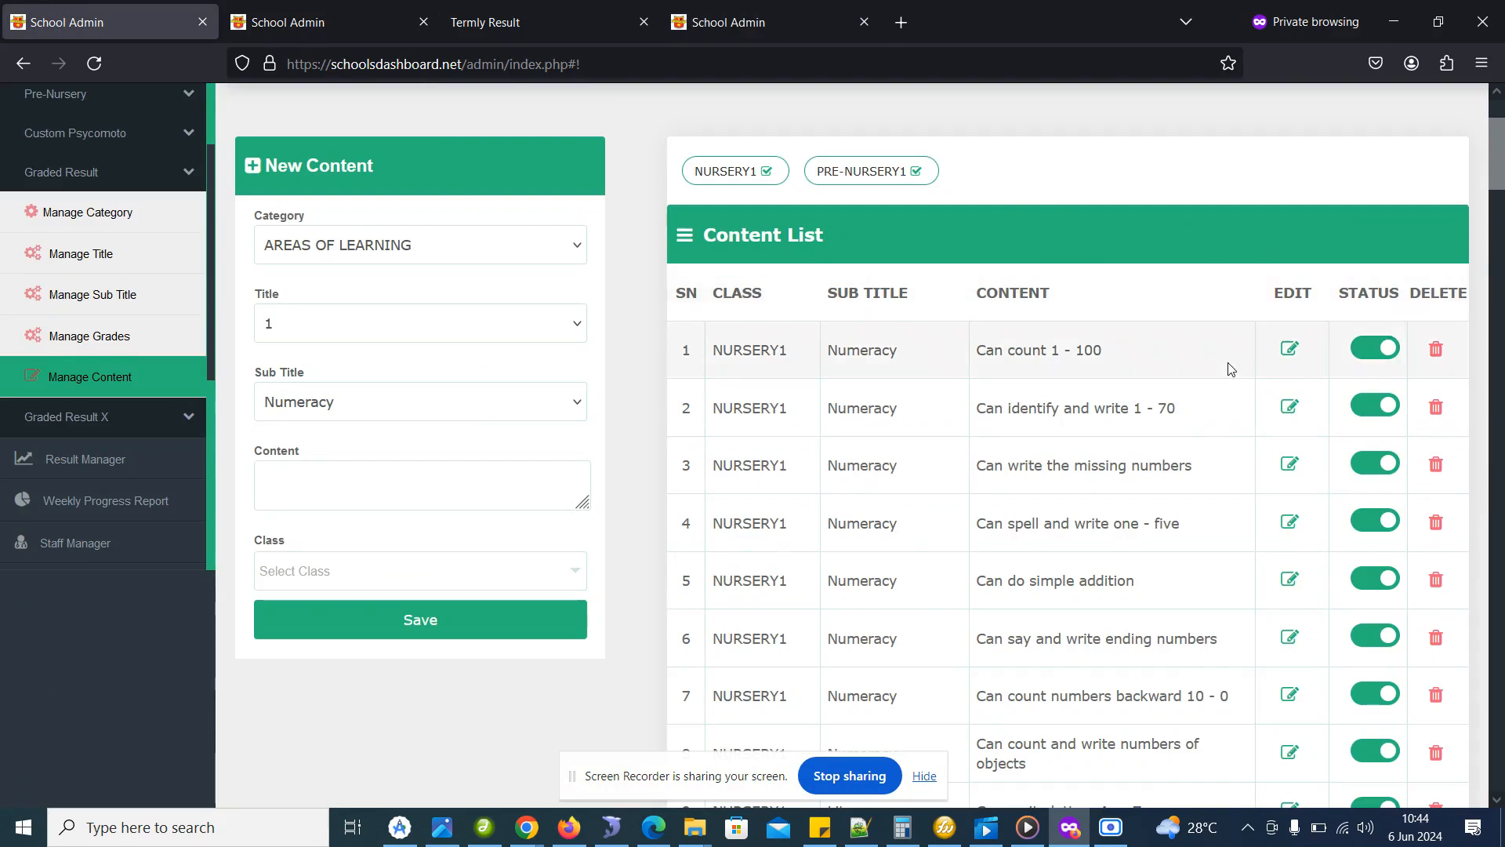
click(766, 172)
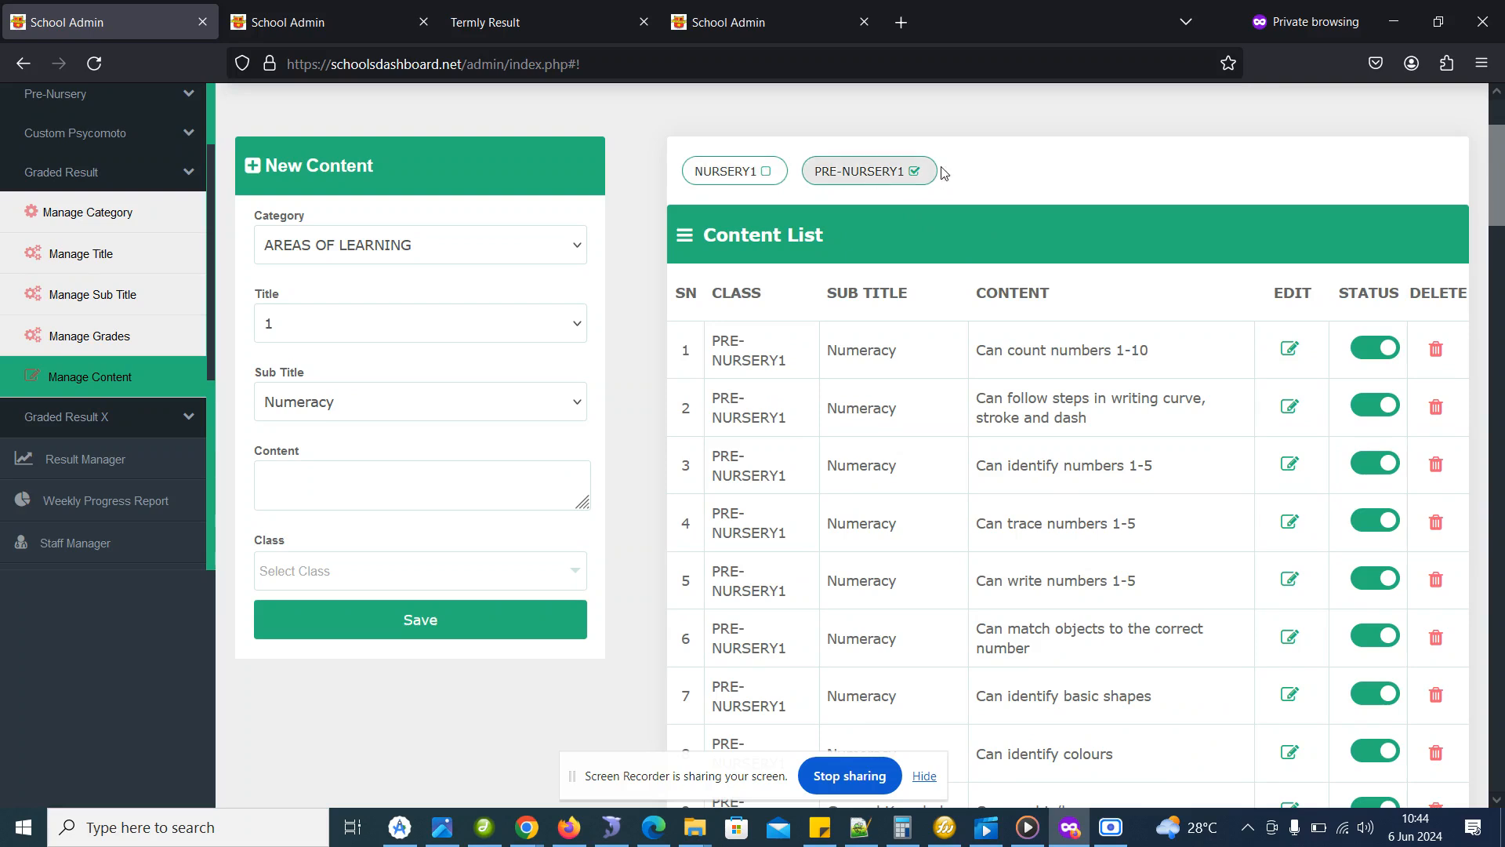
click(867, 177)
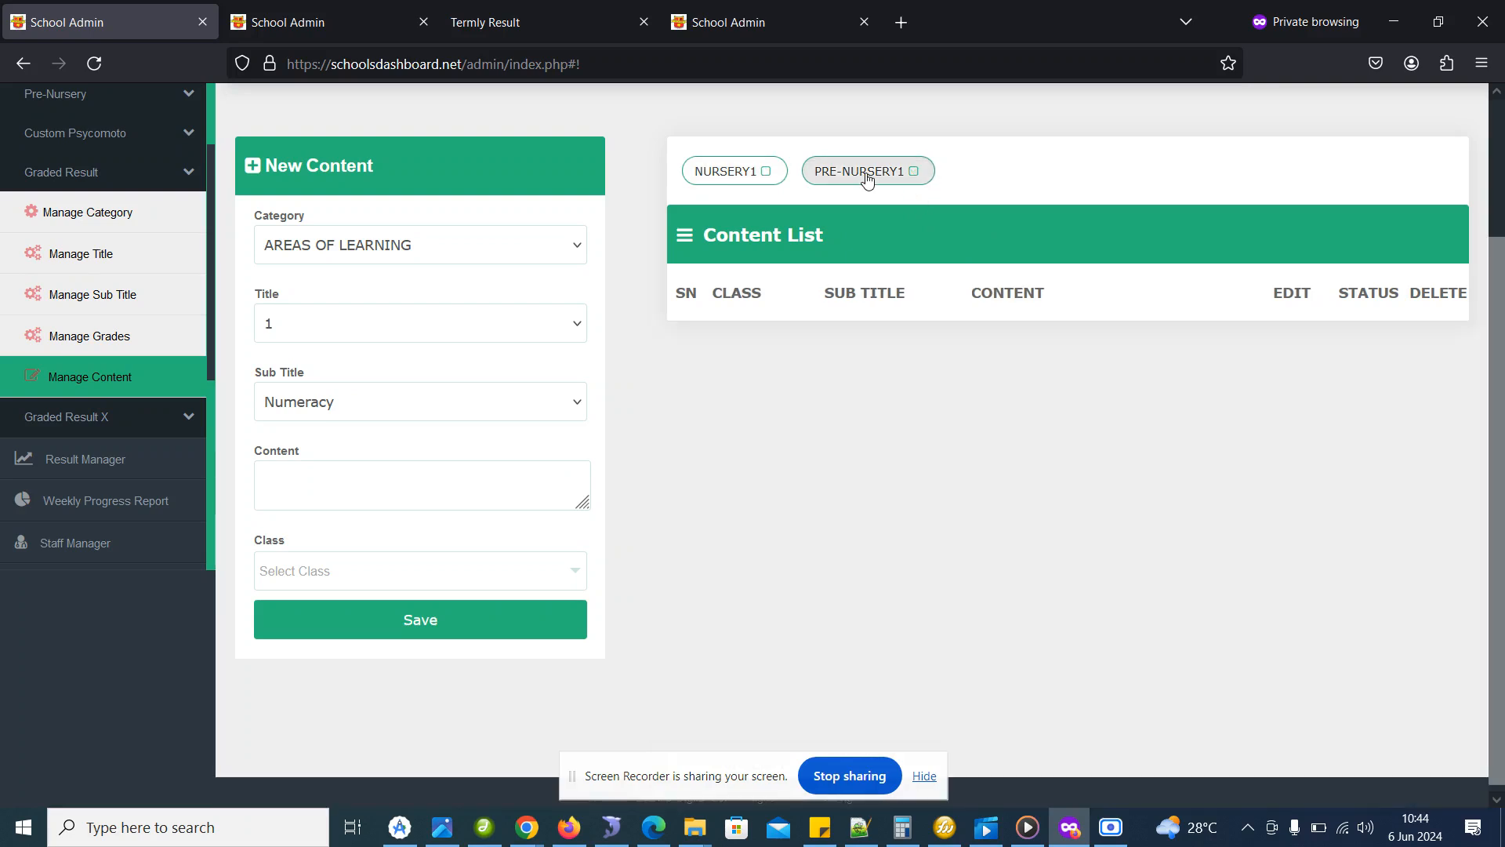
click(867, 181)
mouse_move(1501, 208)
mouse_down()
mouse_move(1500, 776)
mouse_move(1501, 188)
mouse_up()
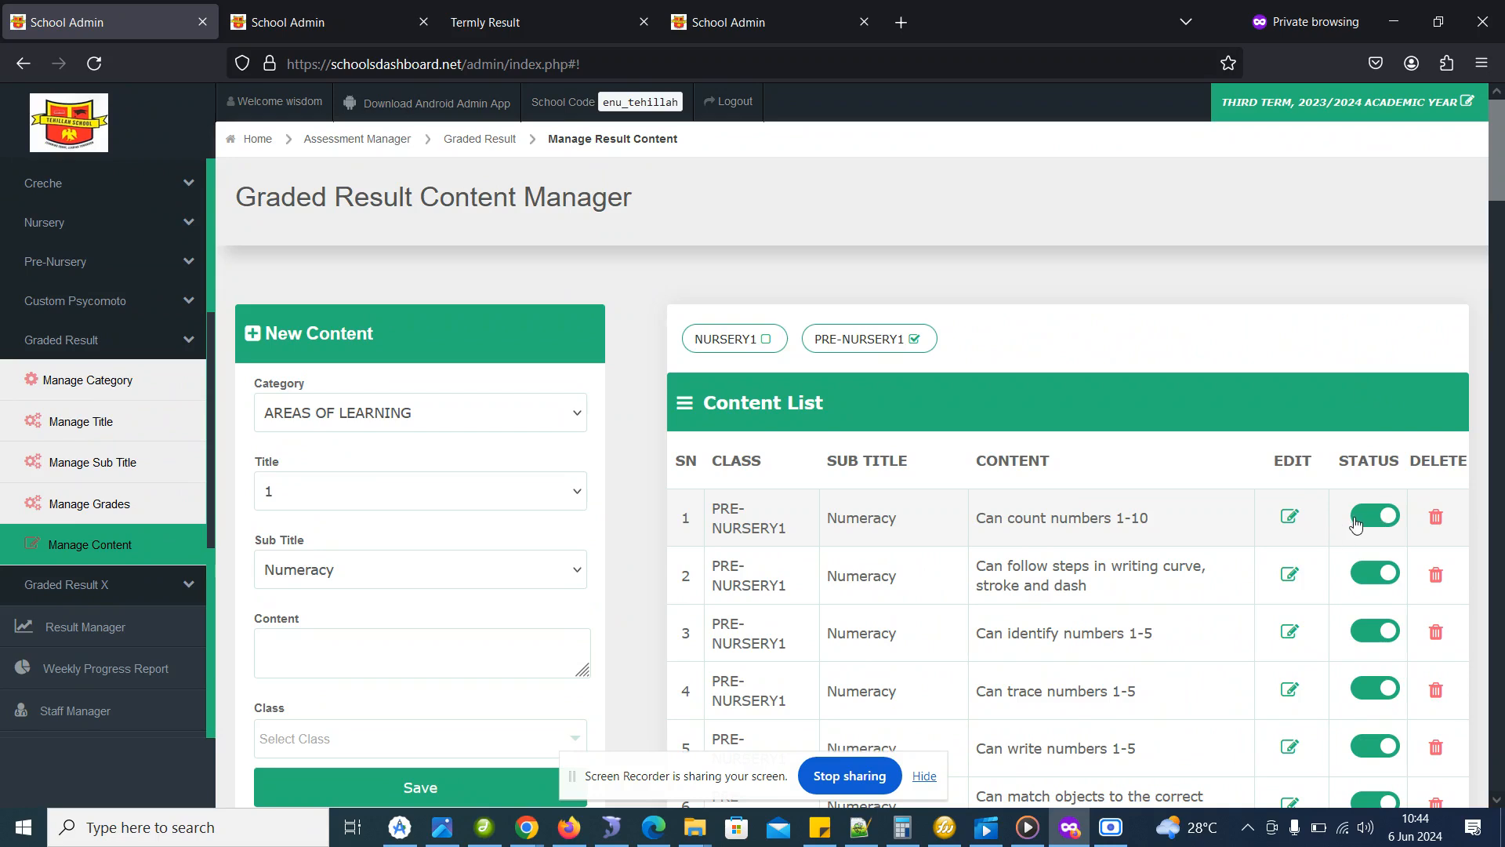
Search the PRE-NURSERY1 BLUE subject list on the Upload Result page for "can identify basic shape" and go through the matches
click(731, 18)
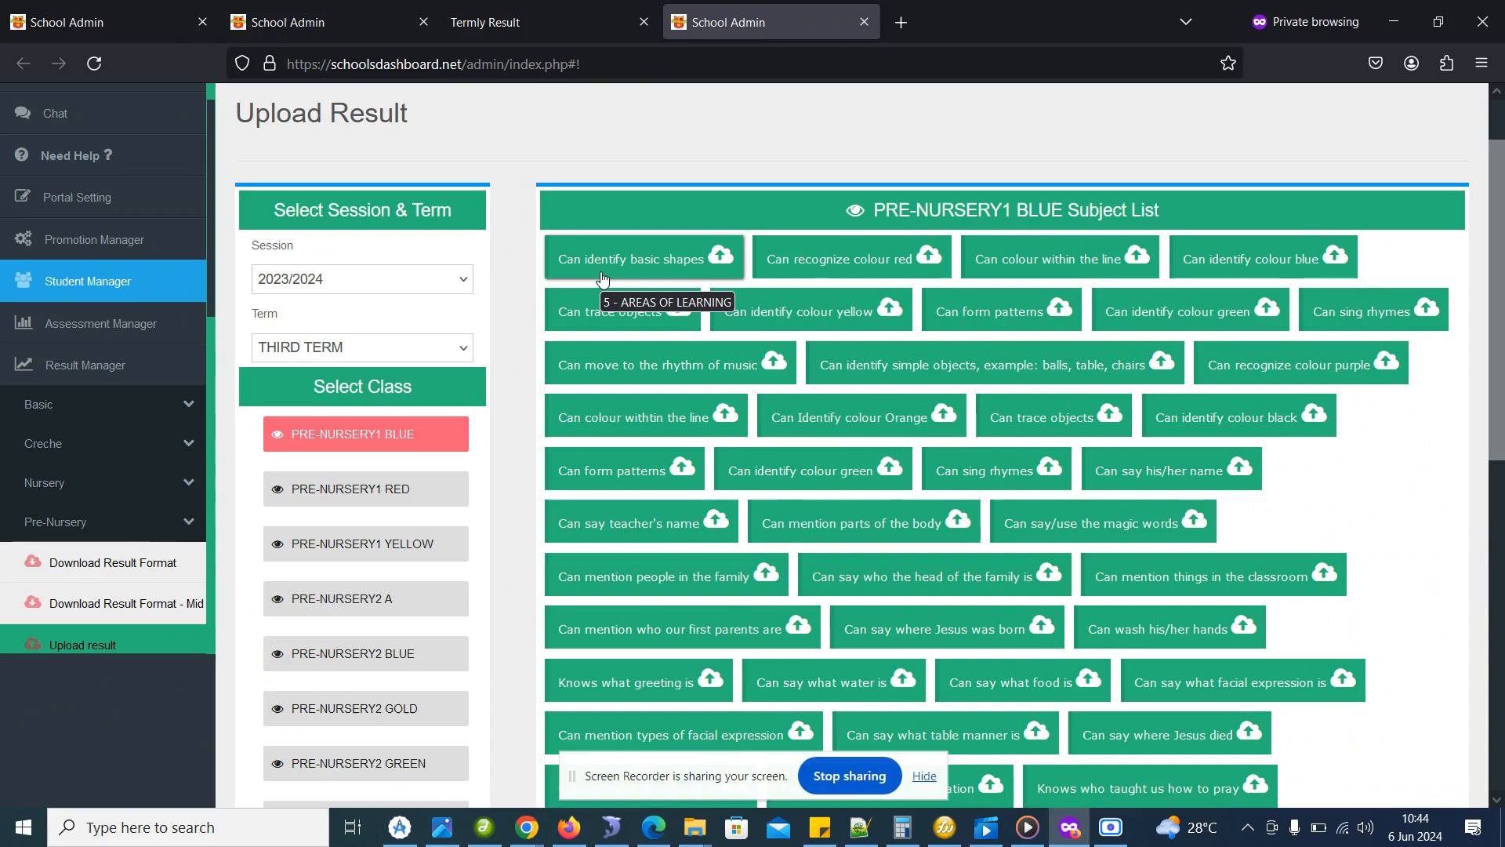
key(ctrl+f)
text(can )
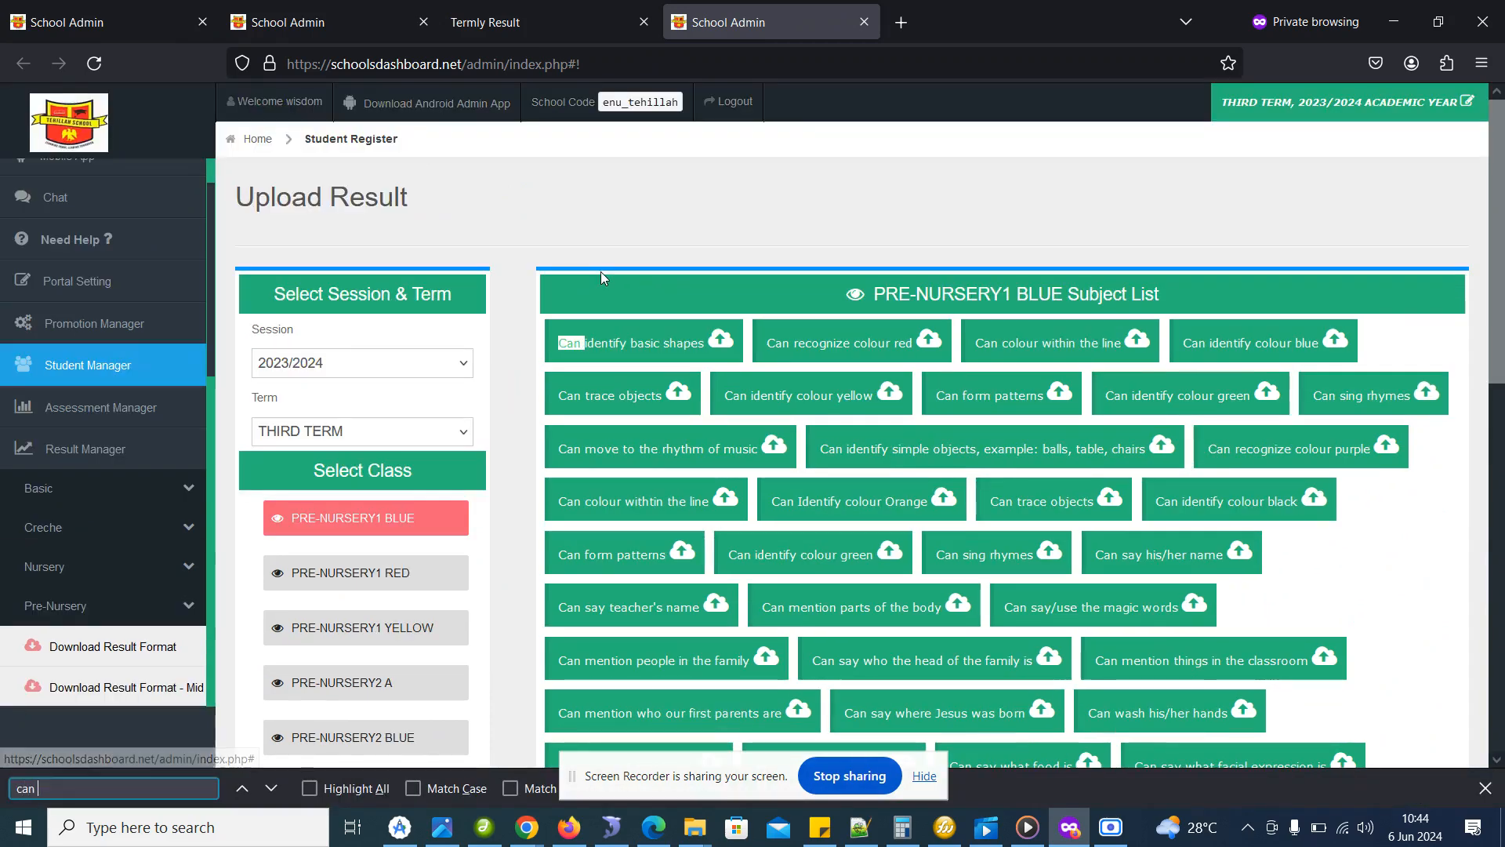
text(identify bas)
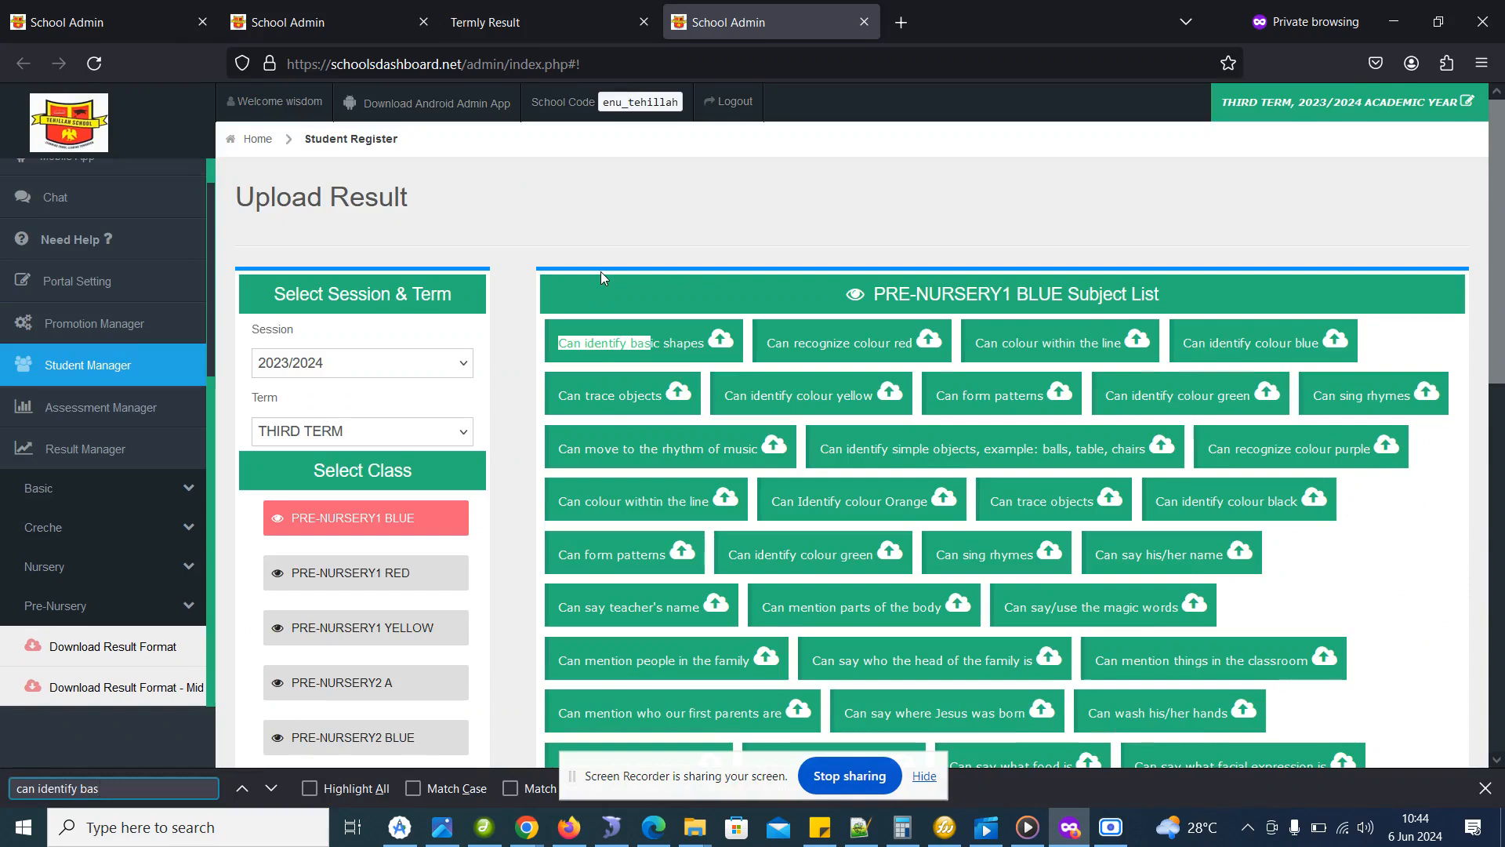
click(925, 779)
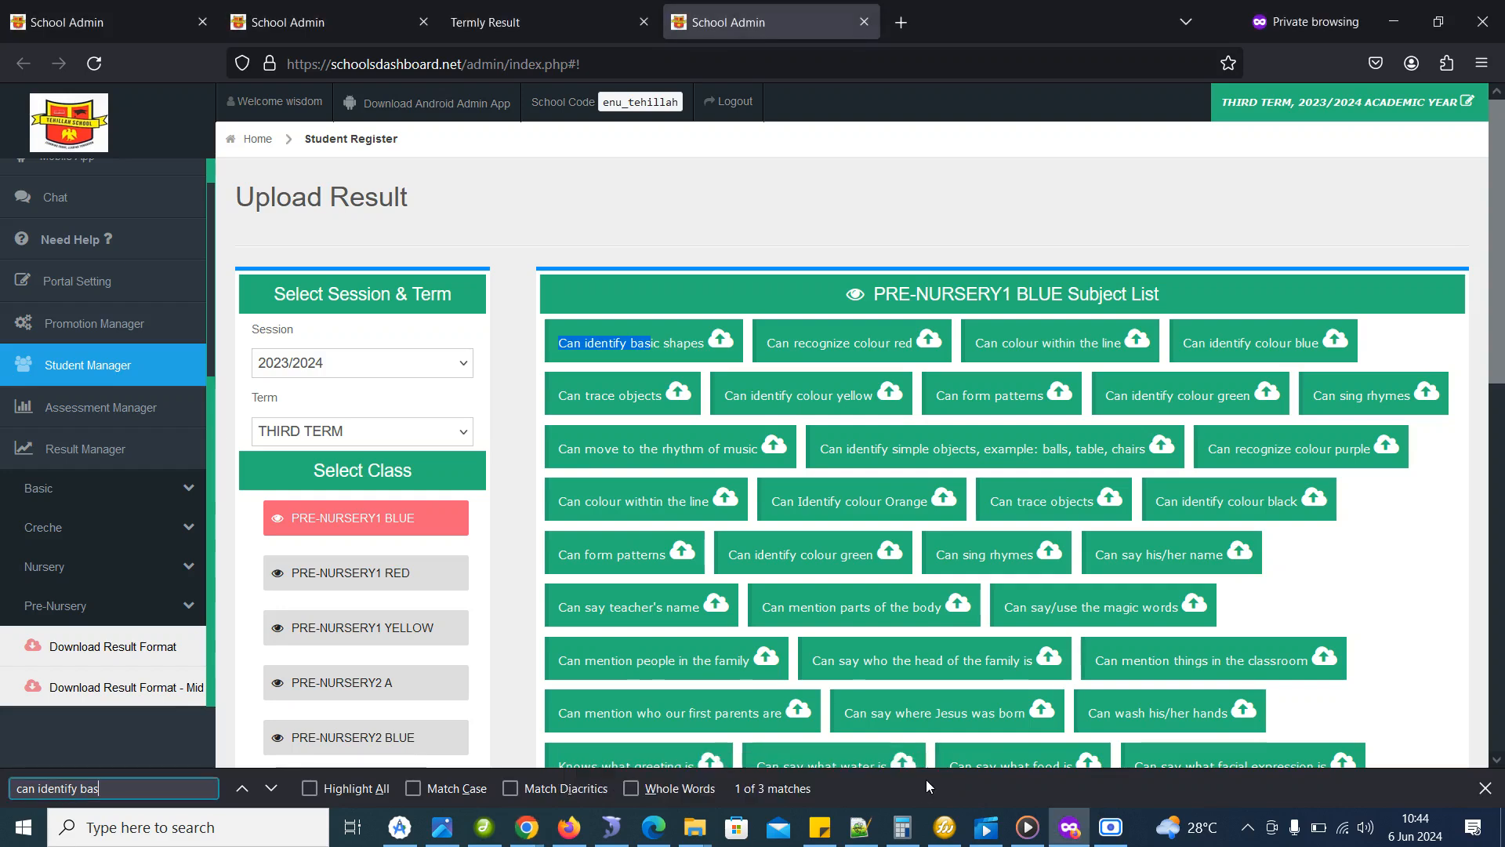
text(ic shape)
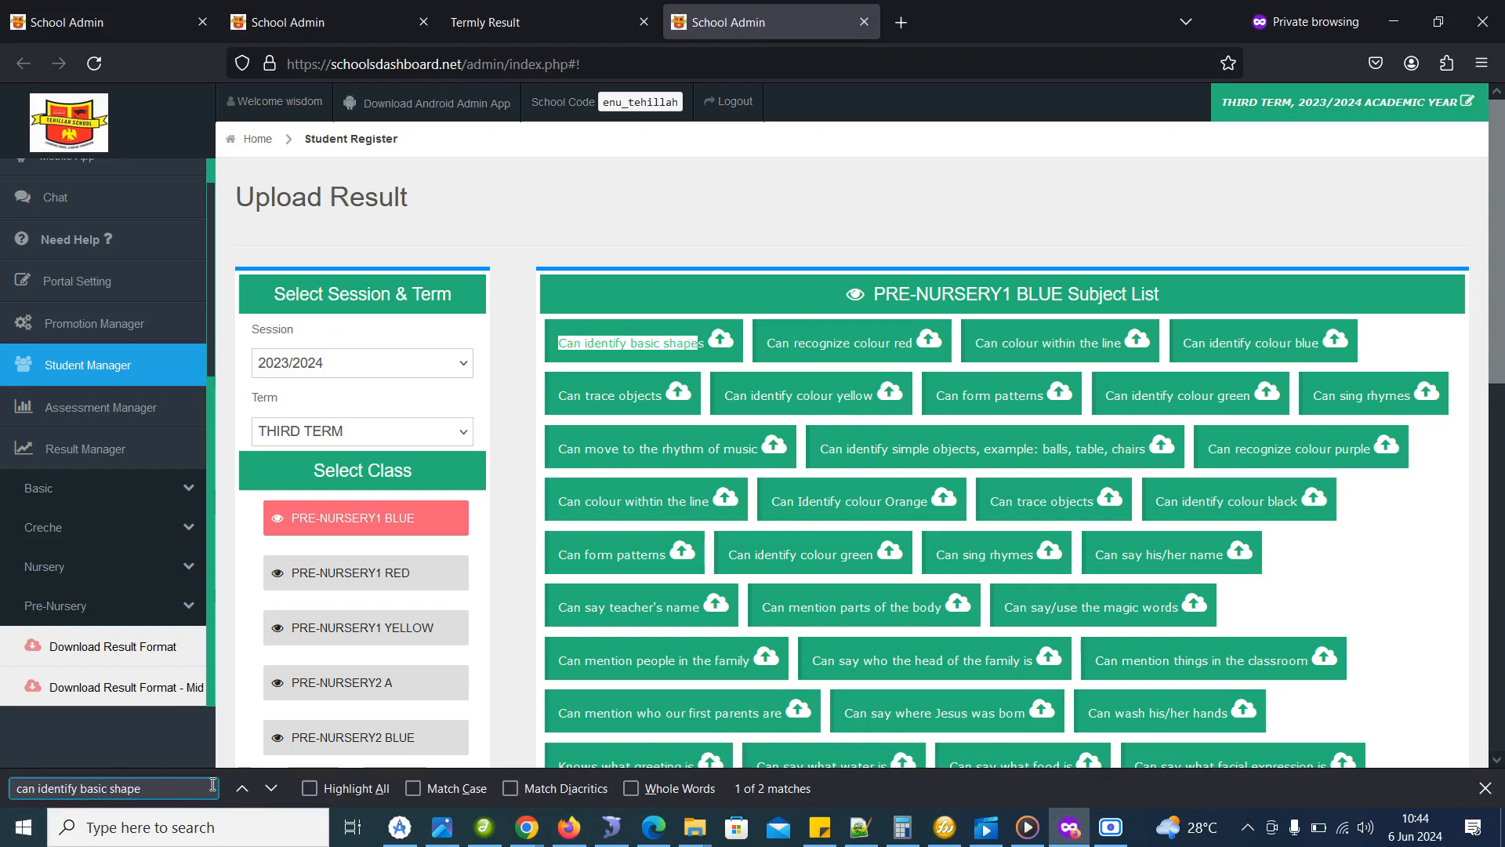
click(271, 789)
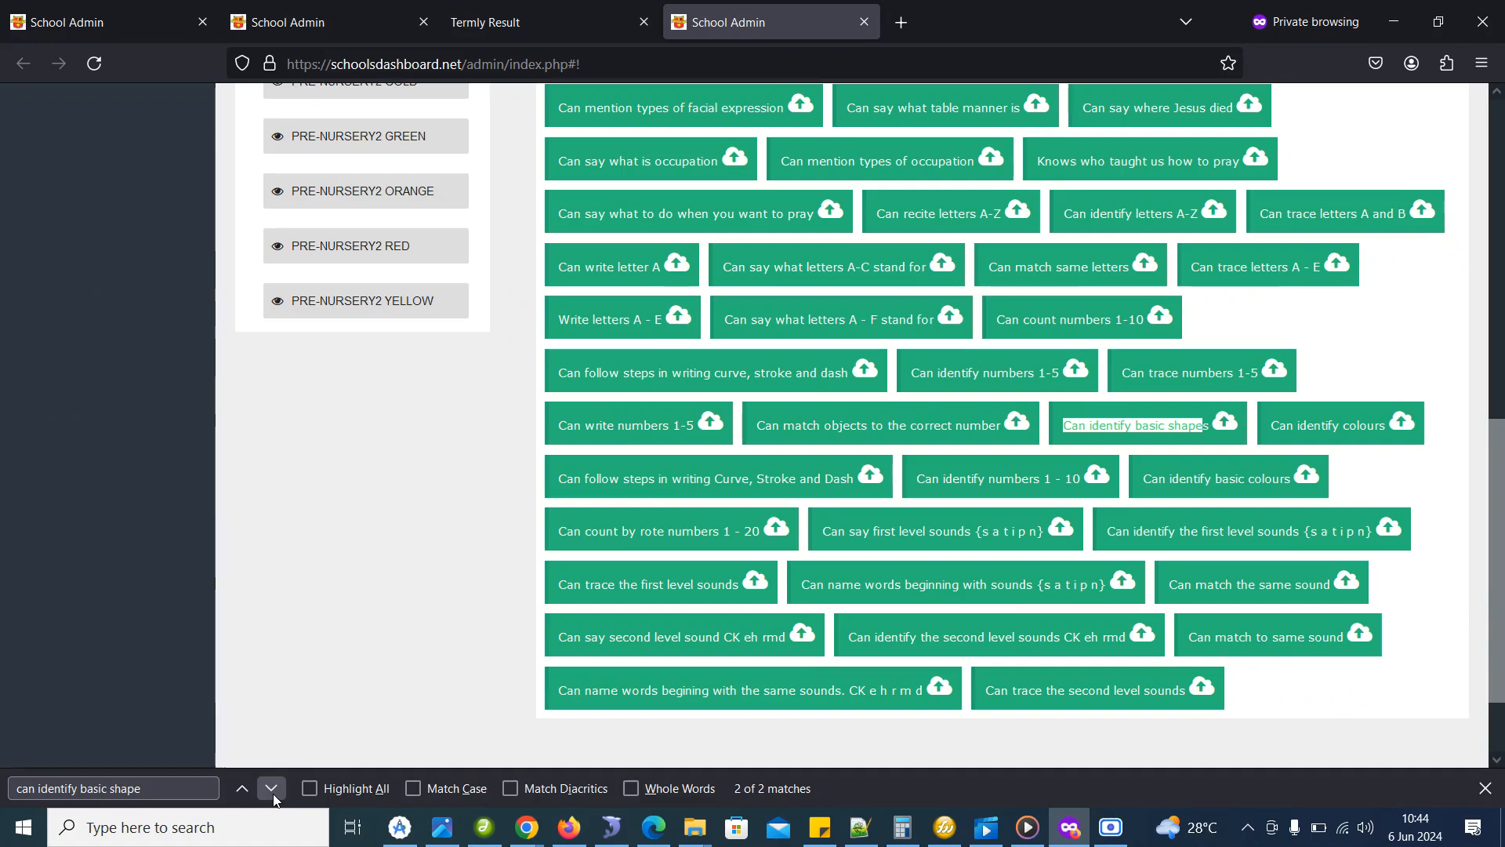
click(271, 789)
click(271, 788)
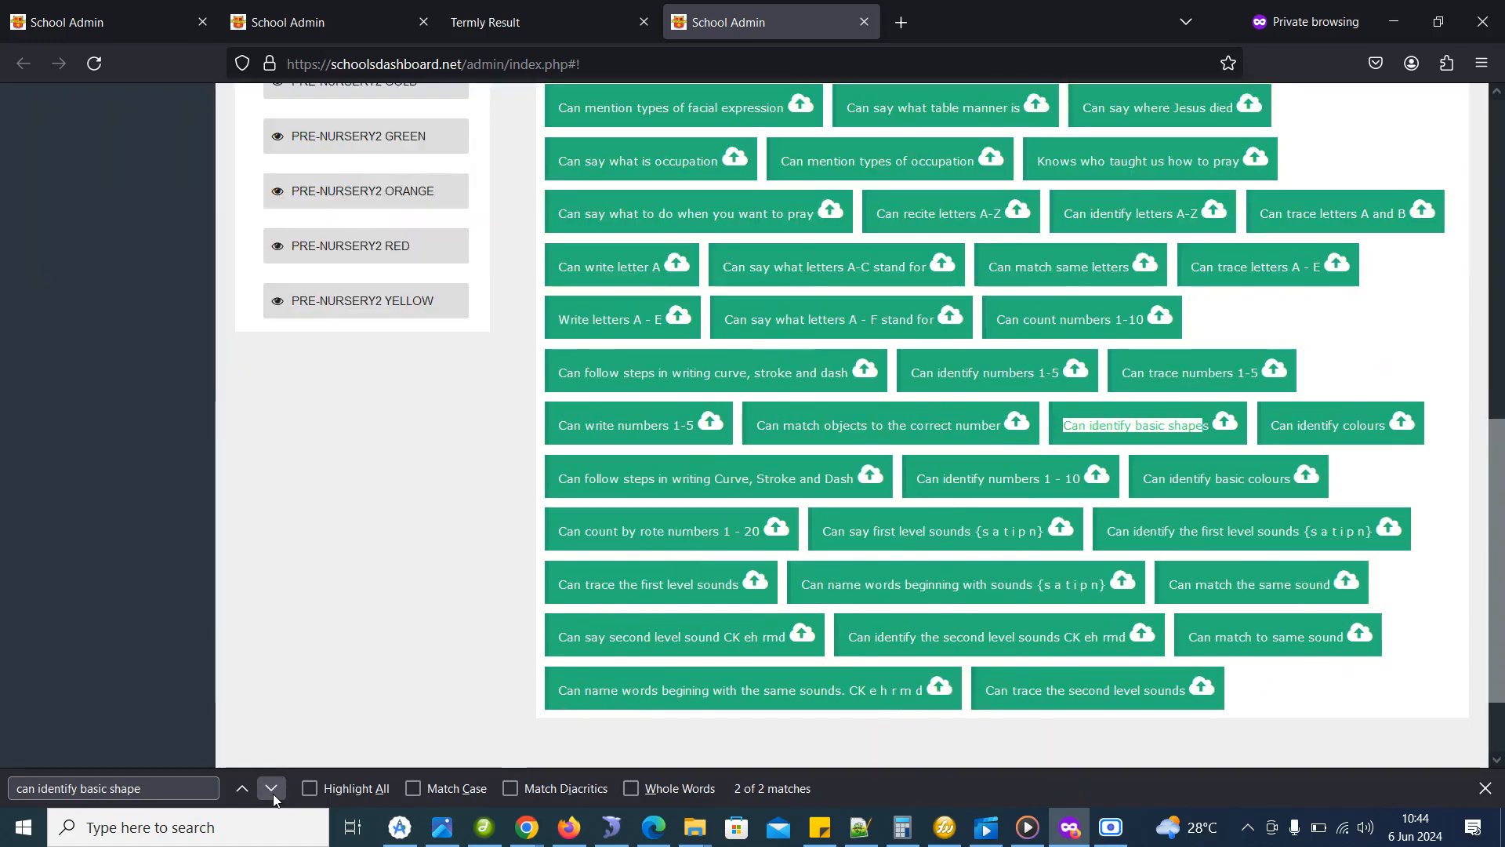
click(271, 789)
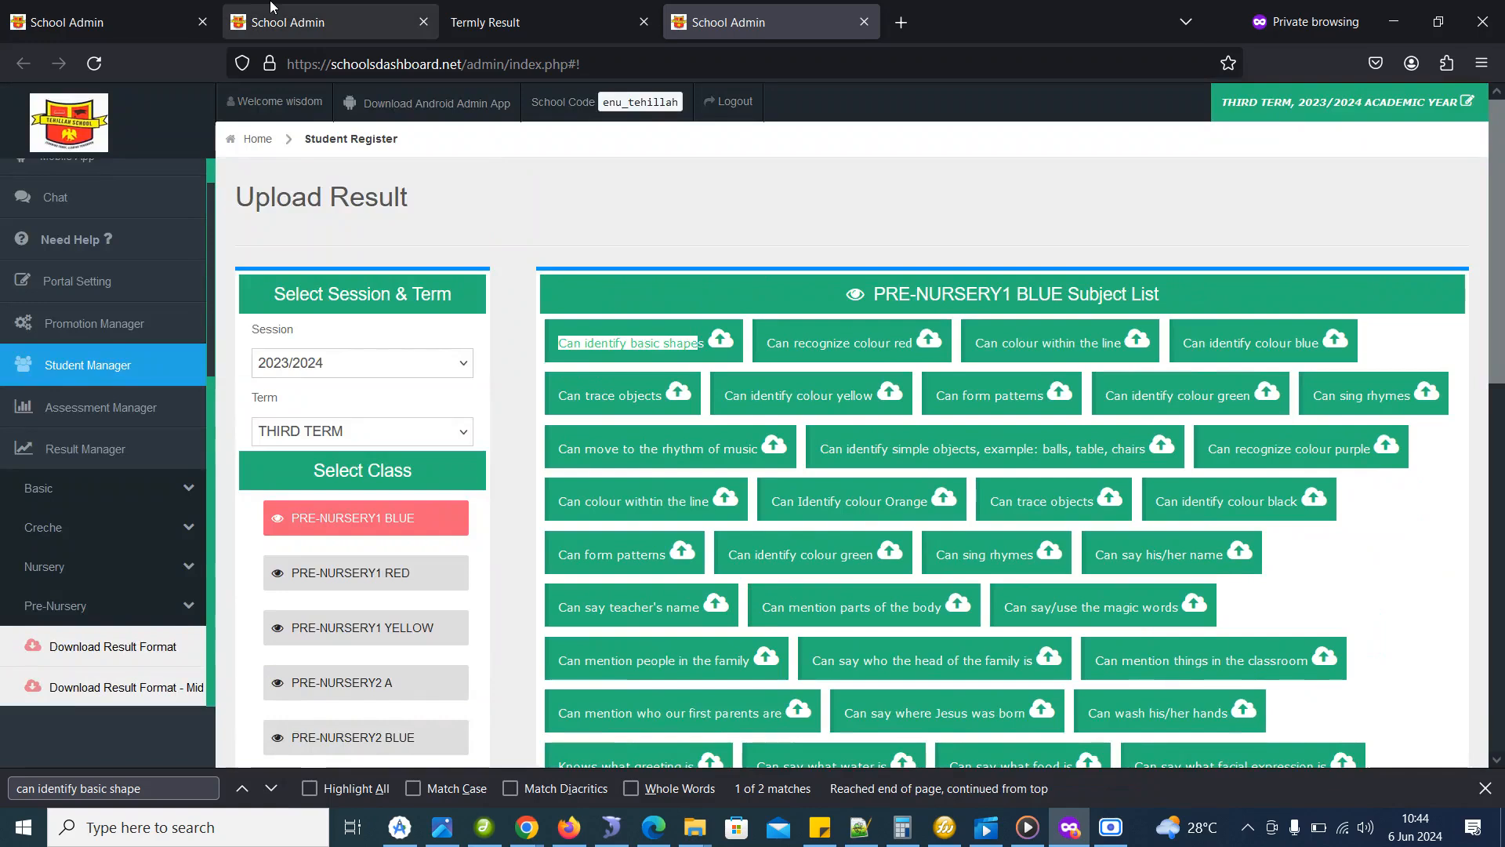
Find the Creative Arts and Numeracy entries "Can identify basic shapes" in the PRE-NURSERY1 content list and switch off their status
click(114, 8)
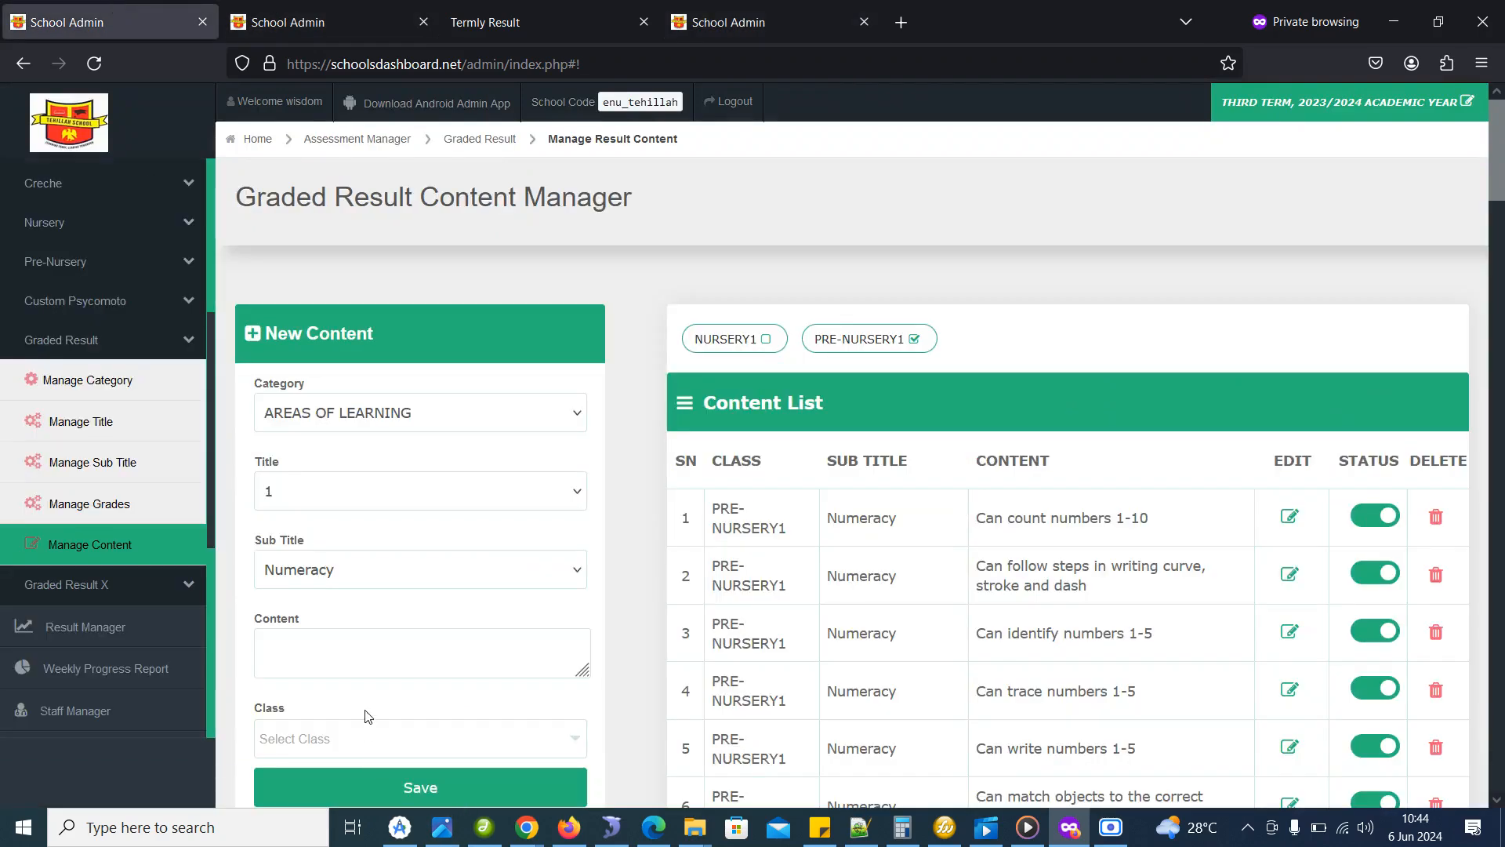
key(ctrl+f)
click(271, 789)
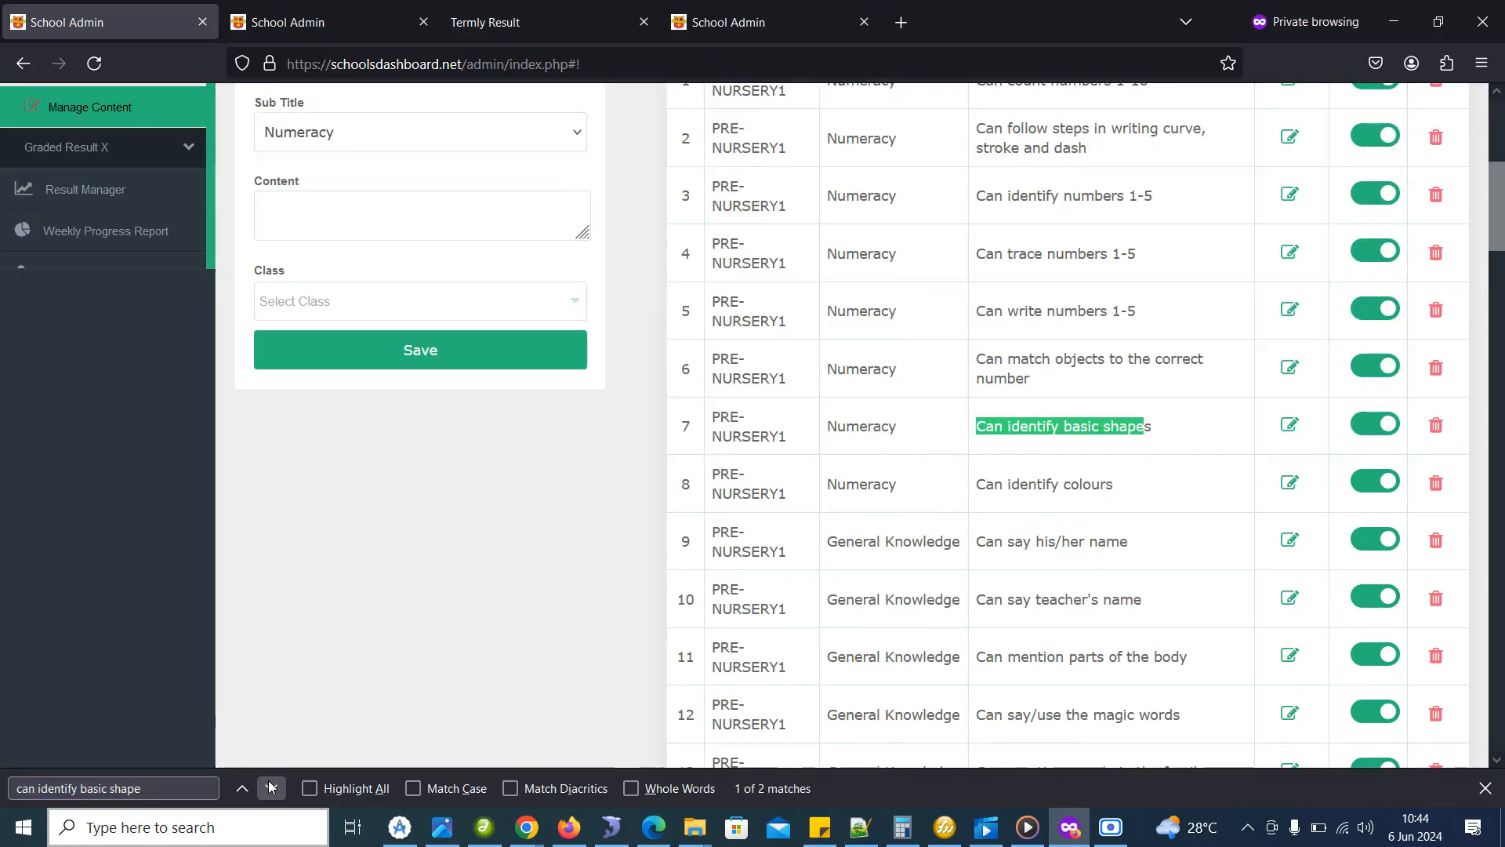
click(271, 789)
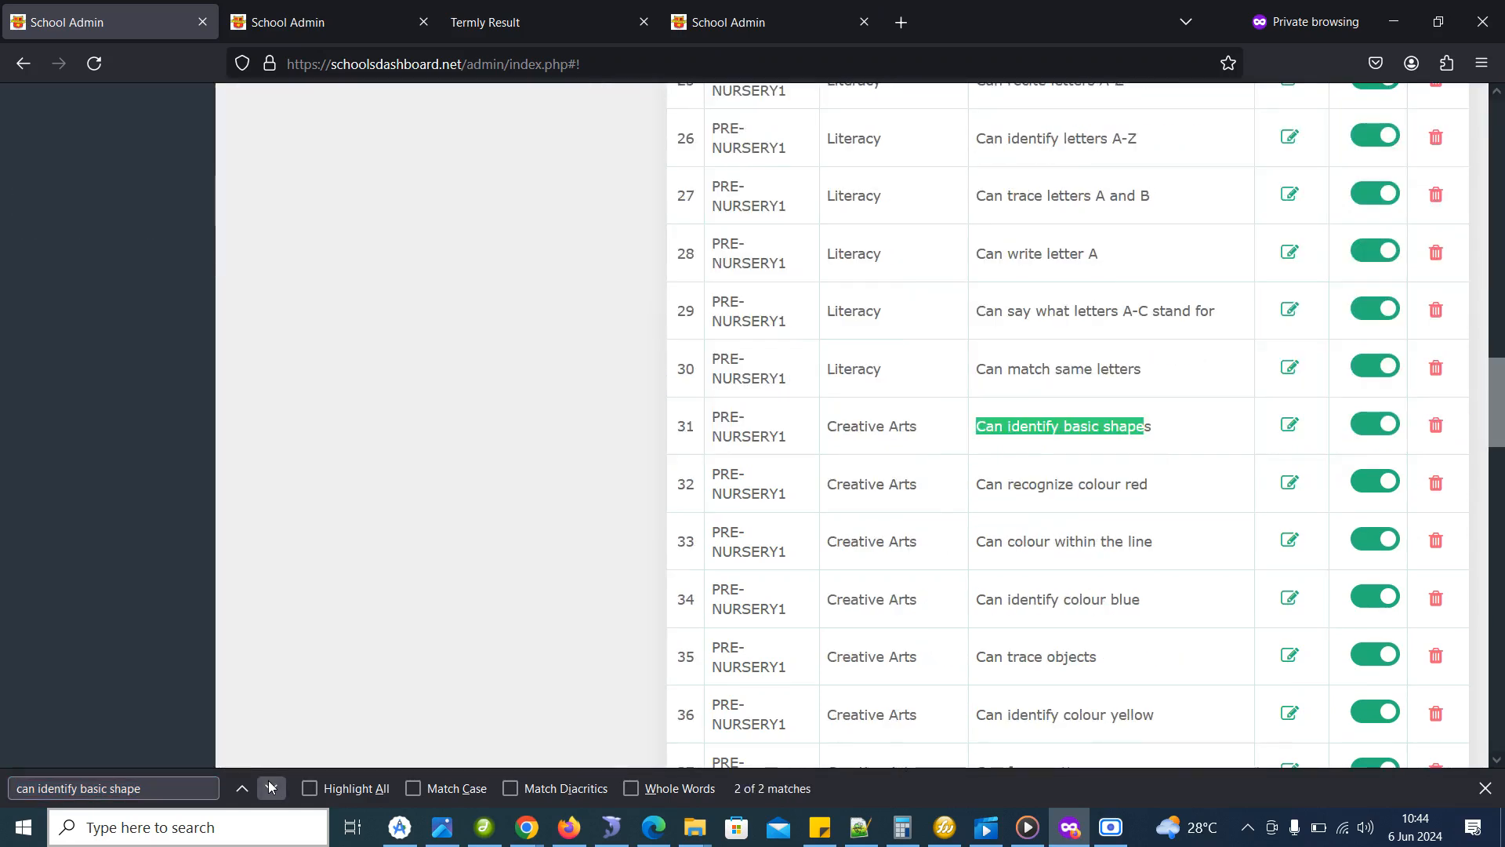
click(272, 788)
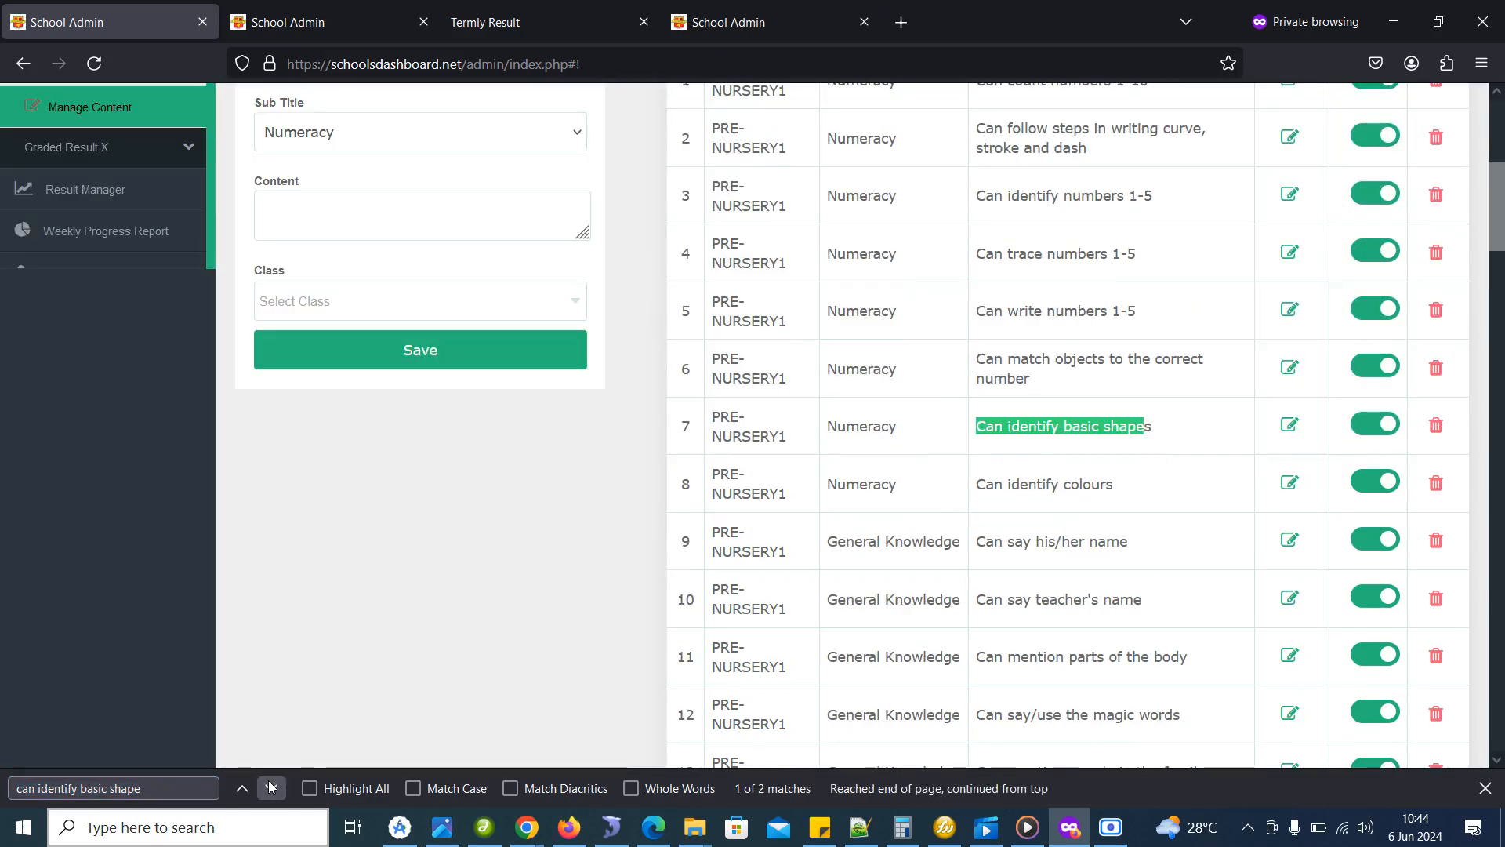
click(271, 787)
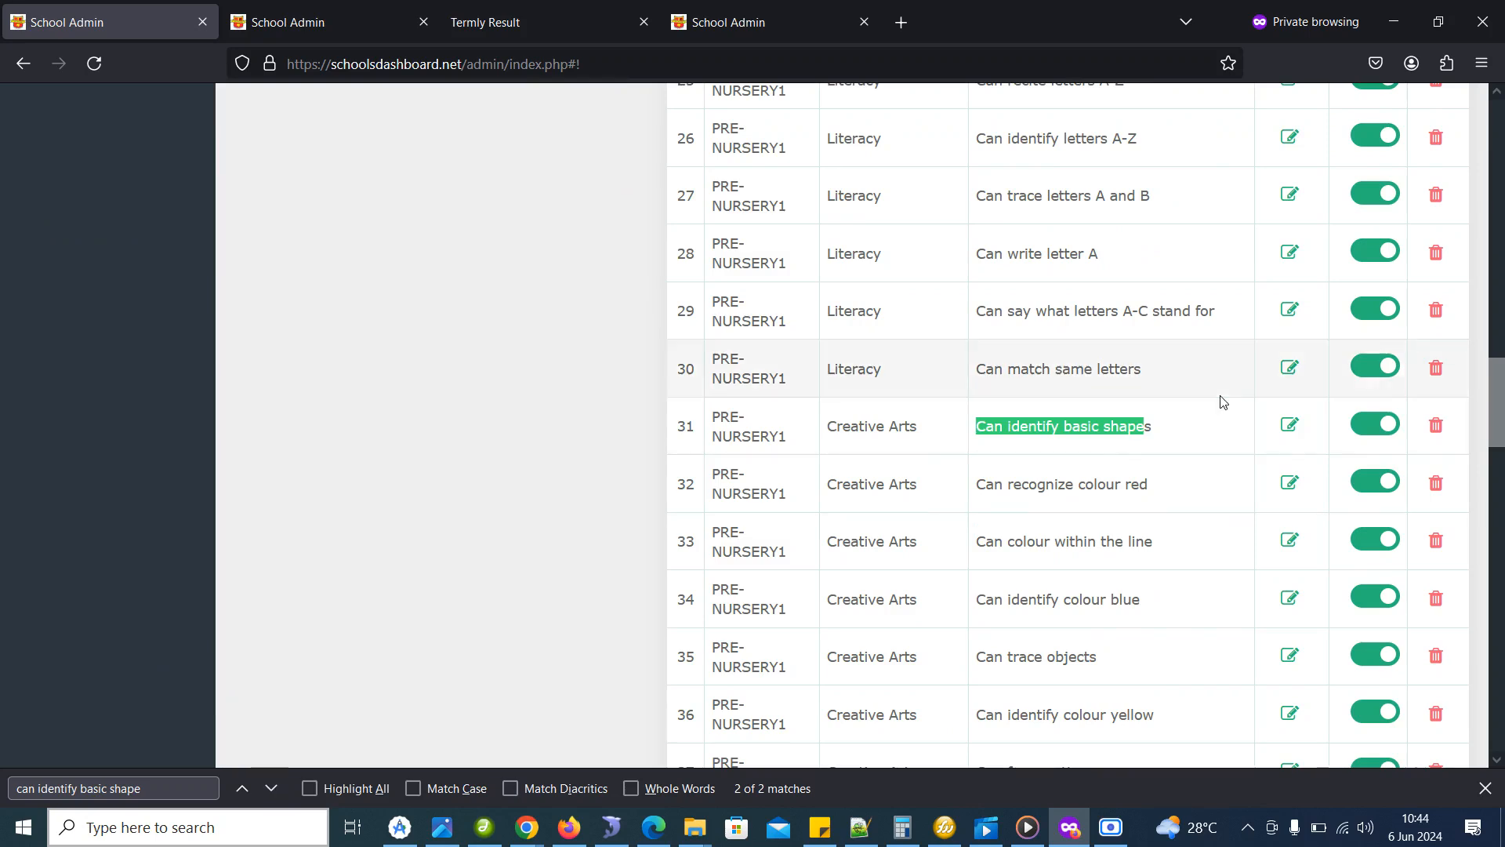
click(1356, 423)
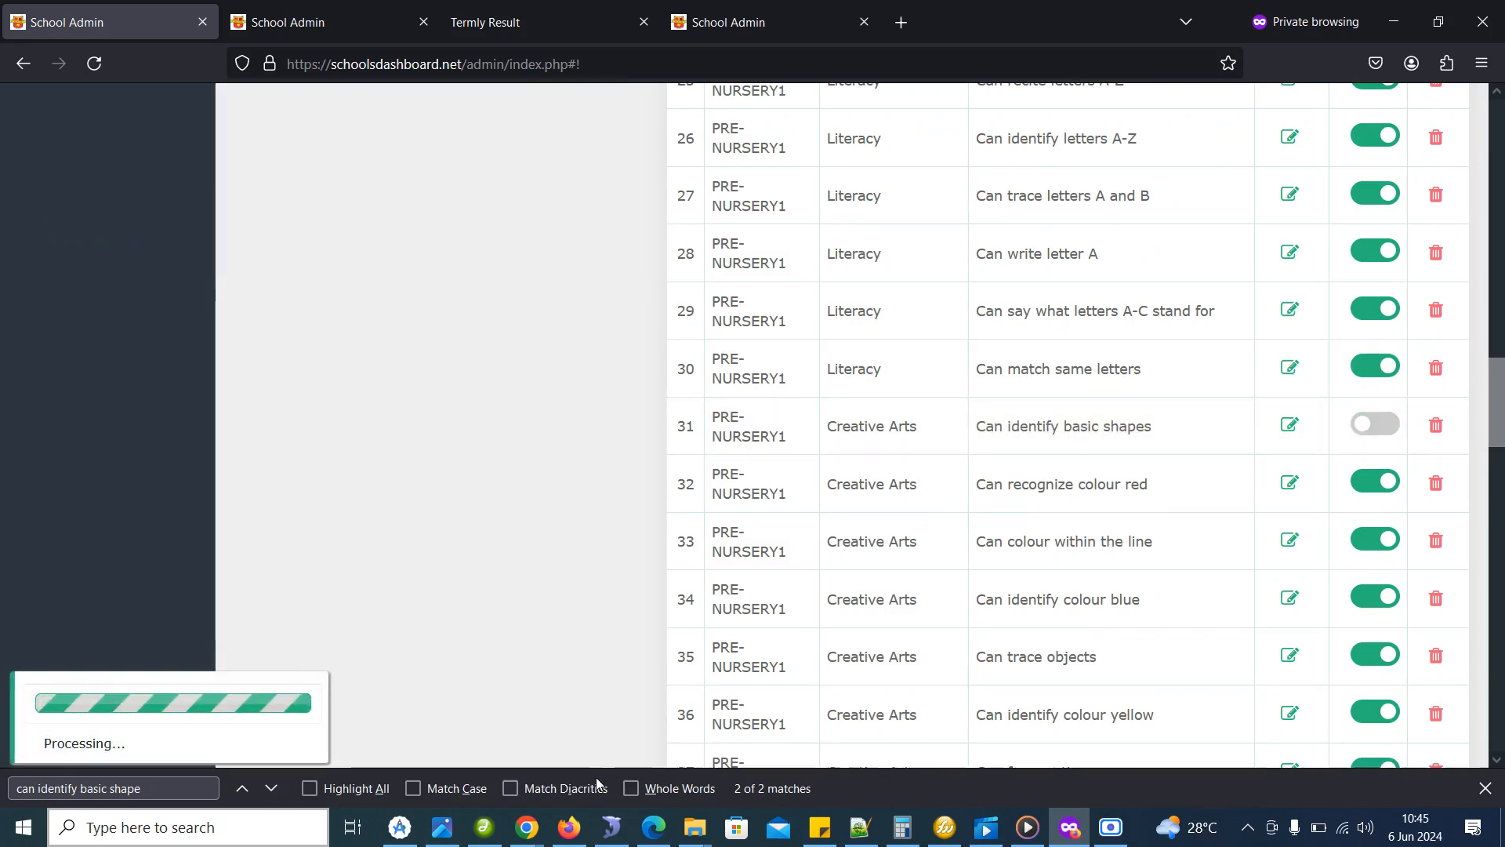
click(273, 795)
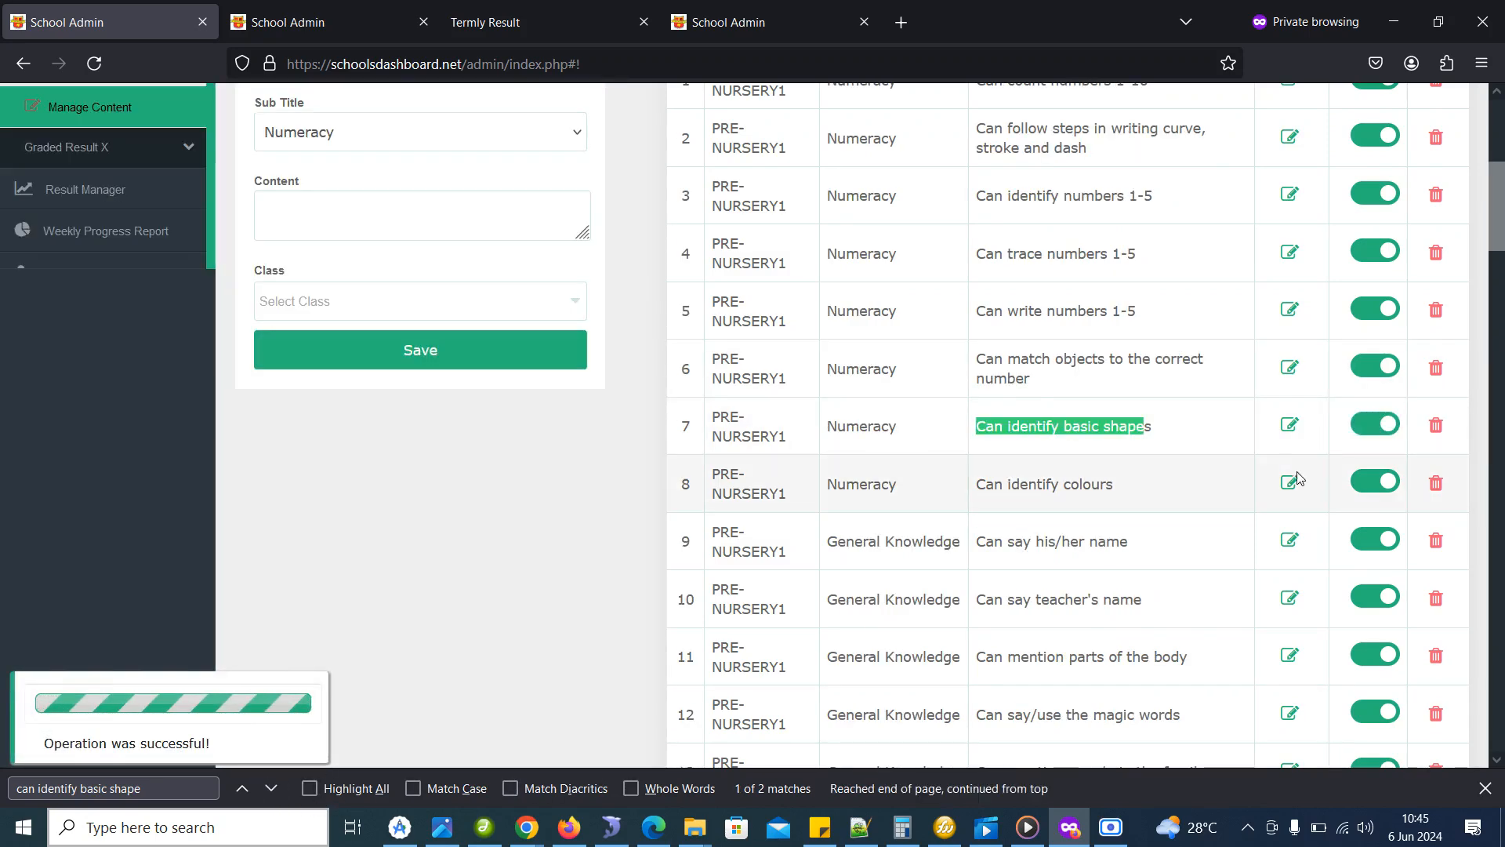
click(1367, 436)
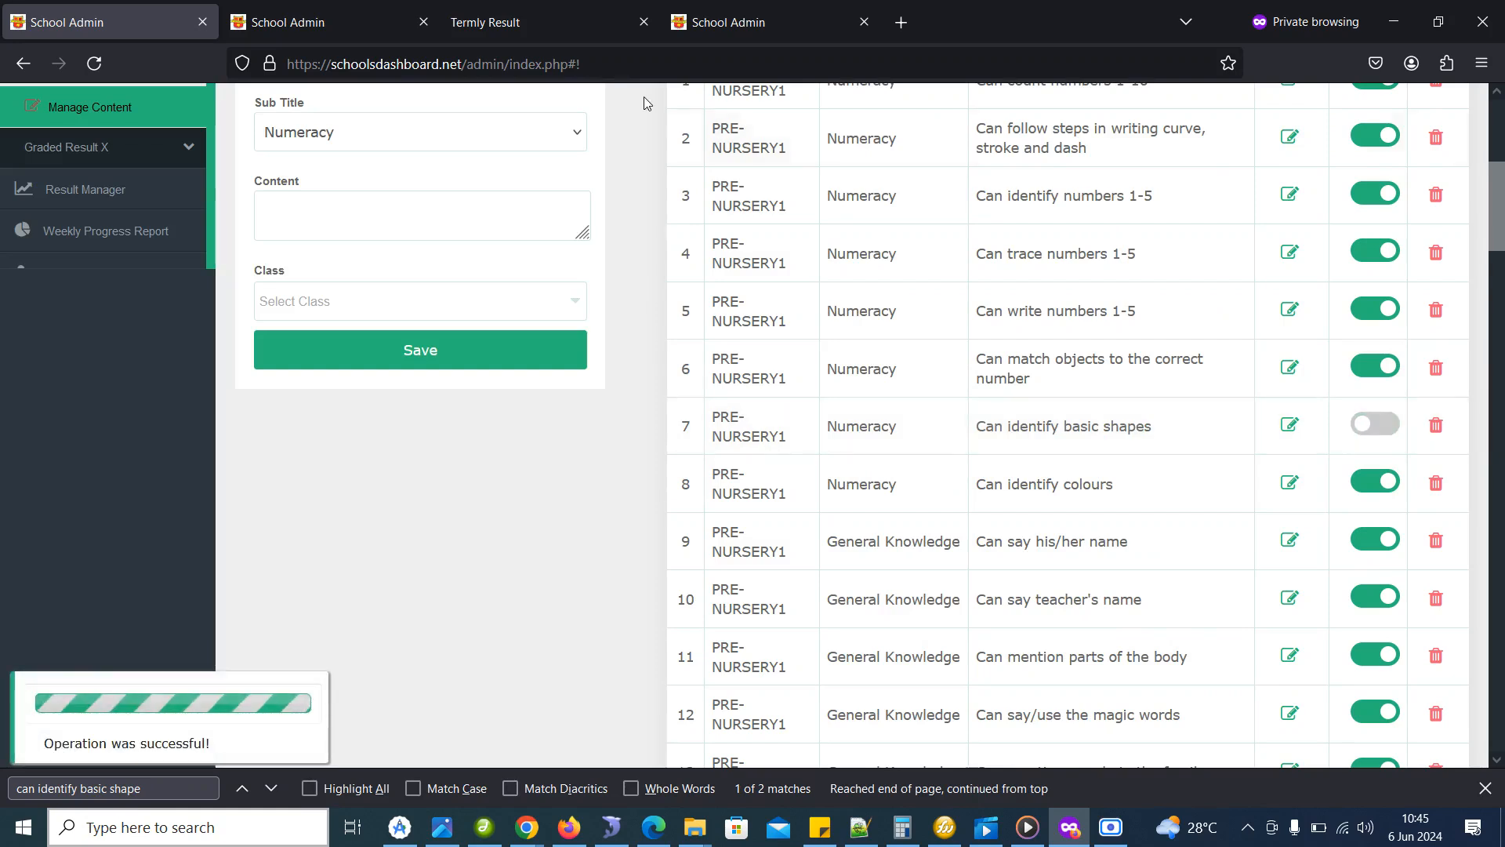
Reload the PRE-NURSERY1 BLUE subject list on the Upload Result page and search it again for "can identify basic shape"
click(561, 14)
click(335, 8)
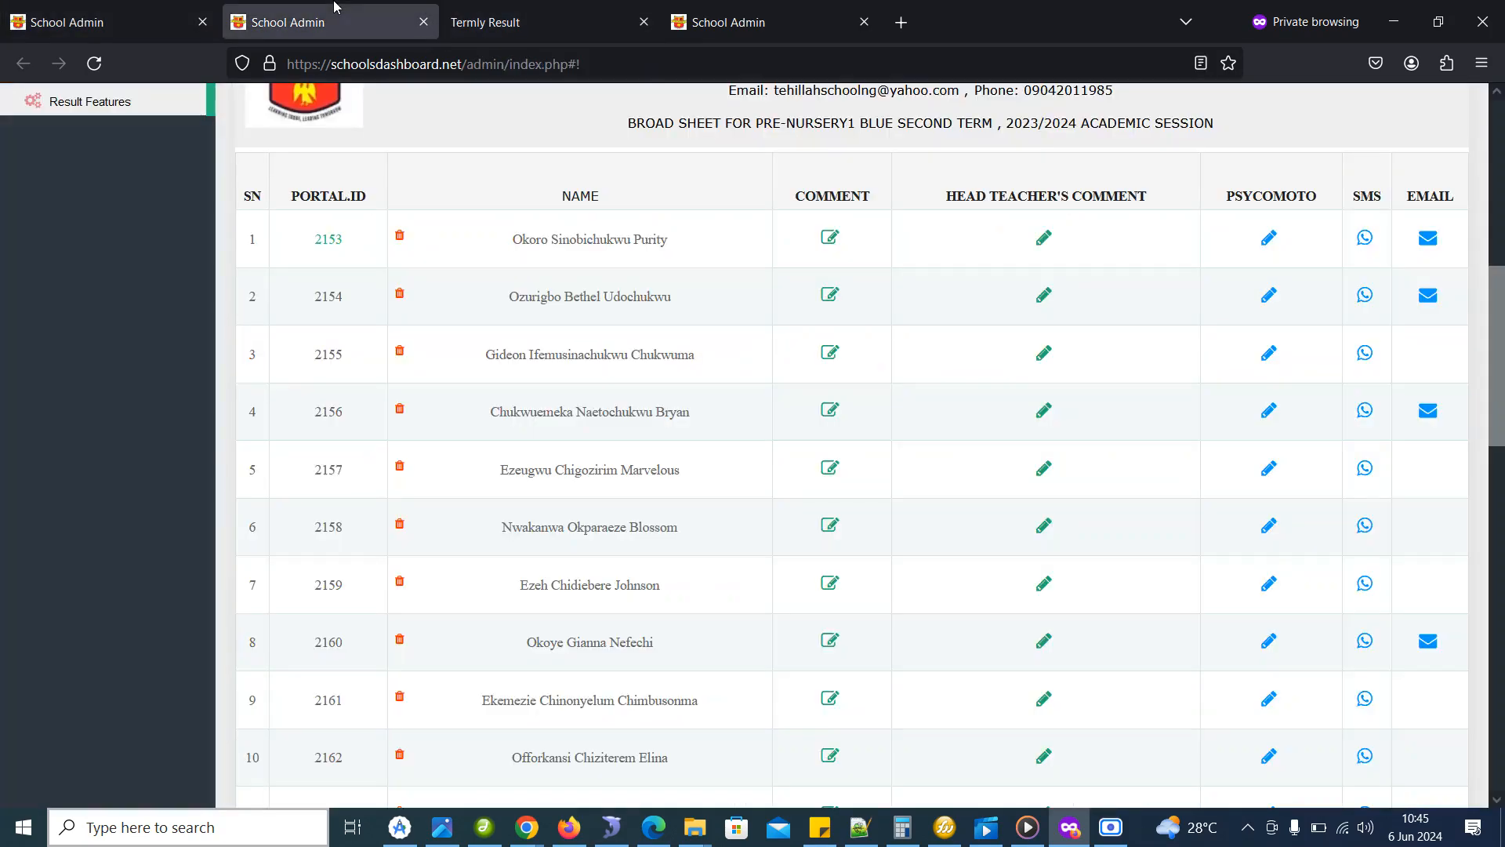
click(776, 14)
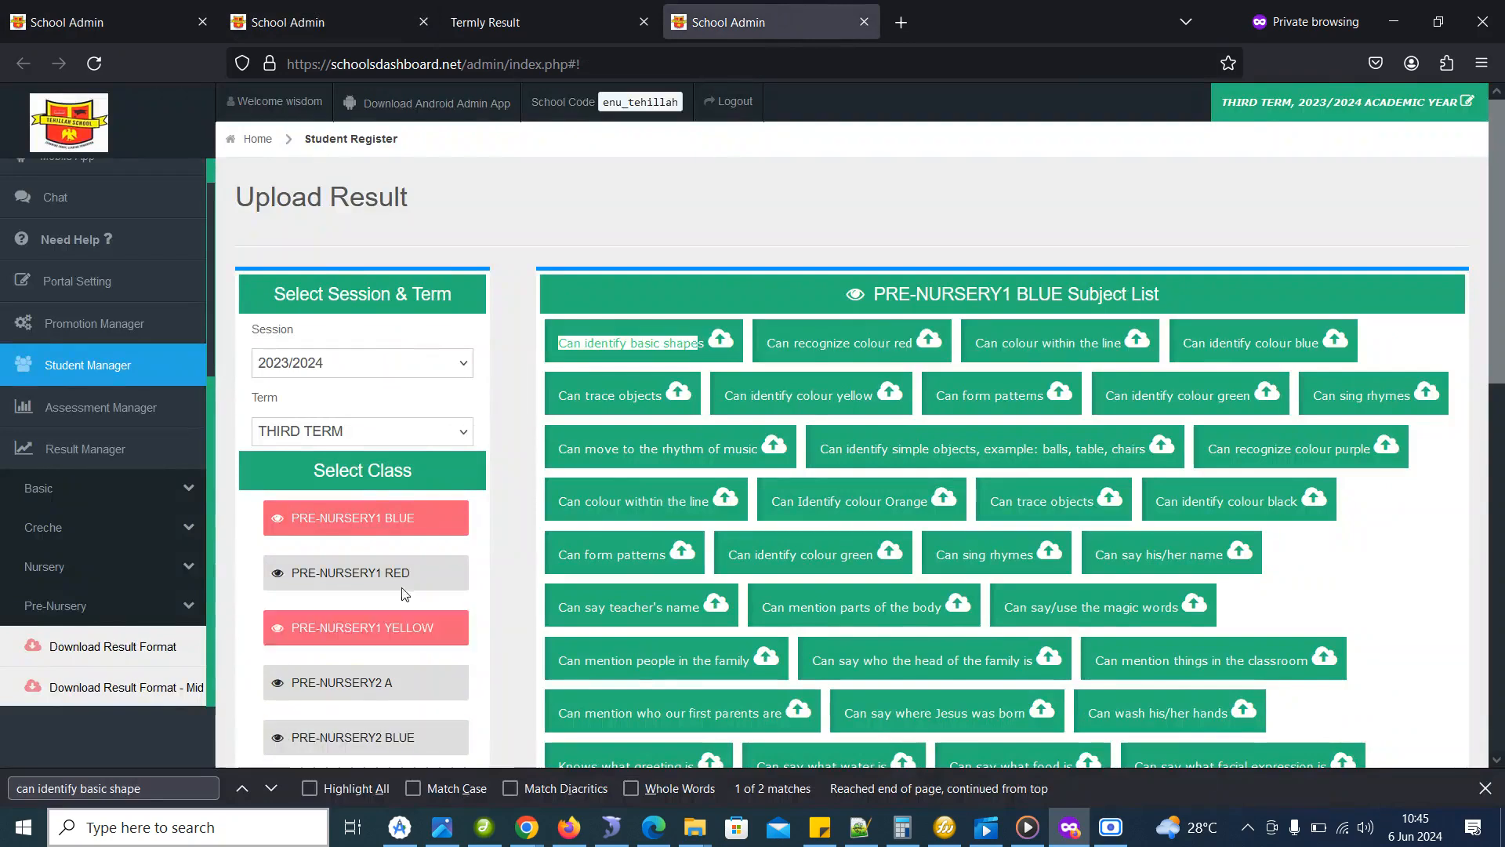
click(363, 524)
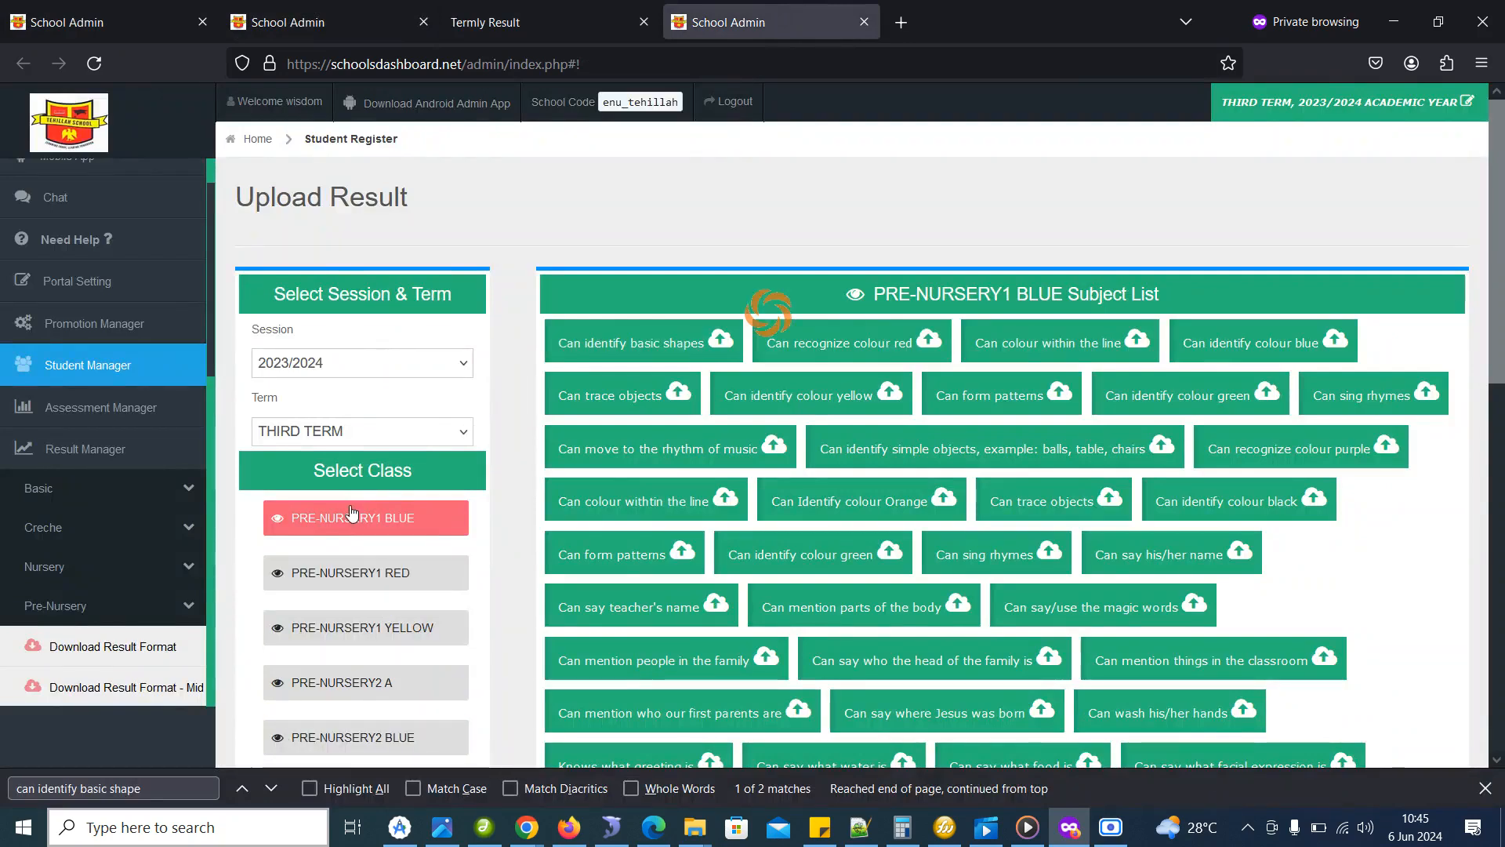
scroll(351, 514, down, 1)
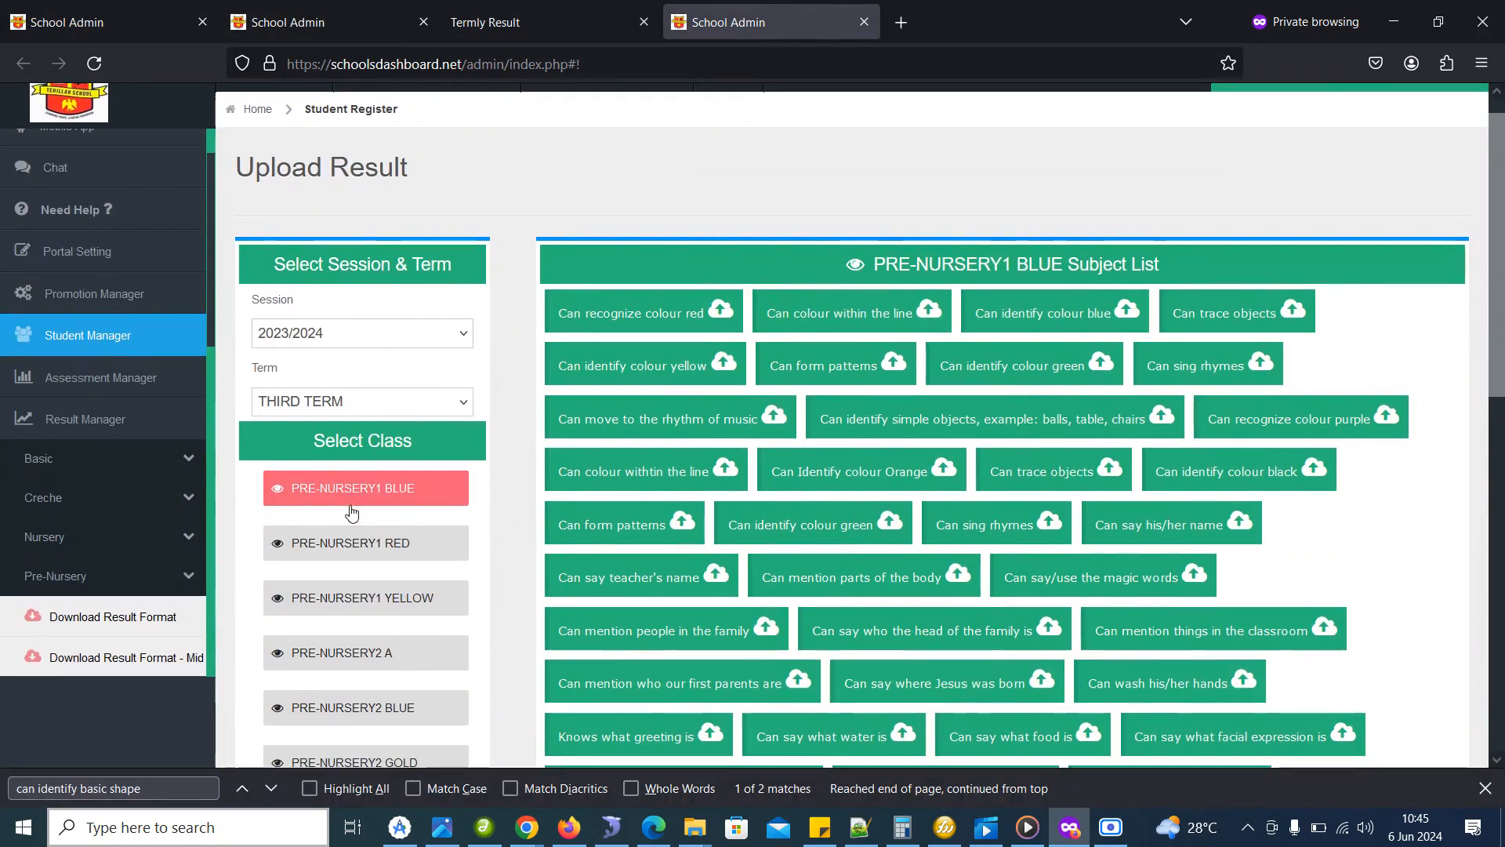
click(265, 790)
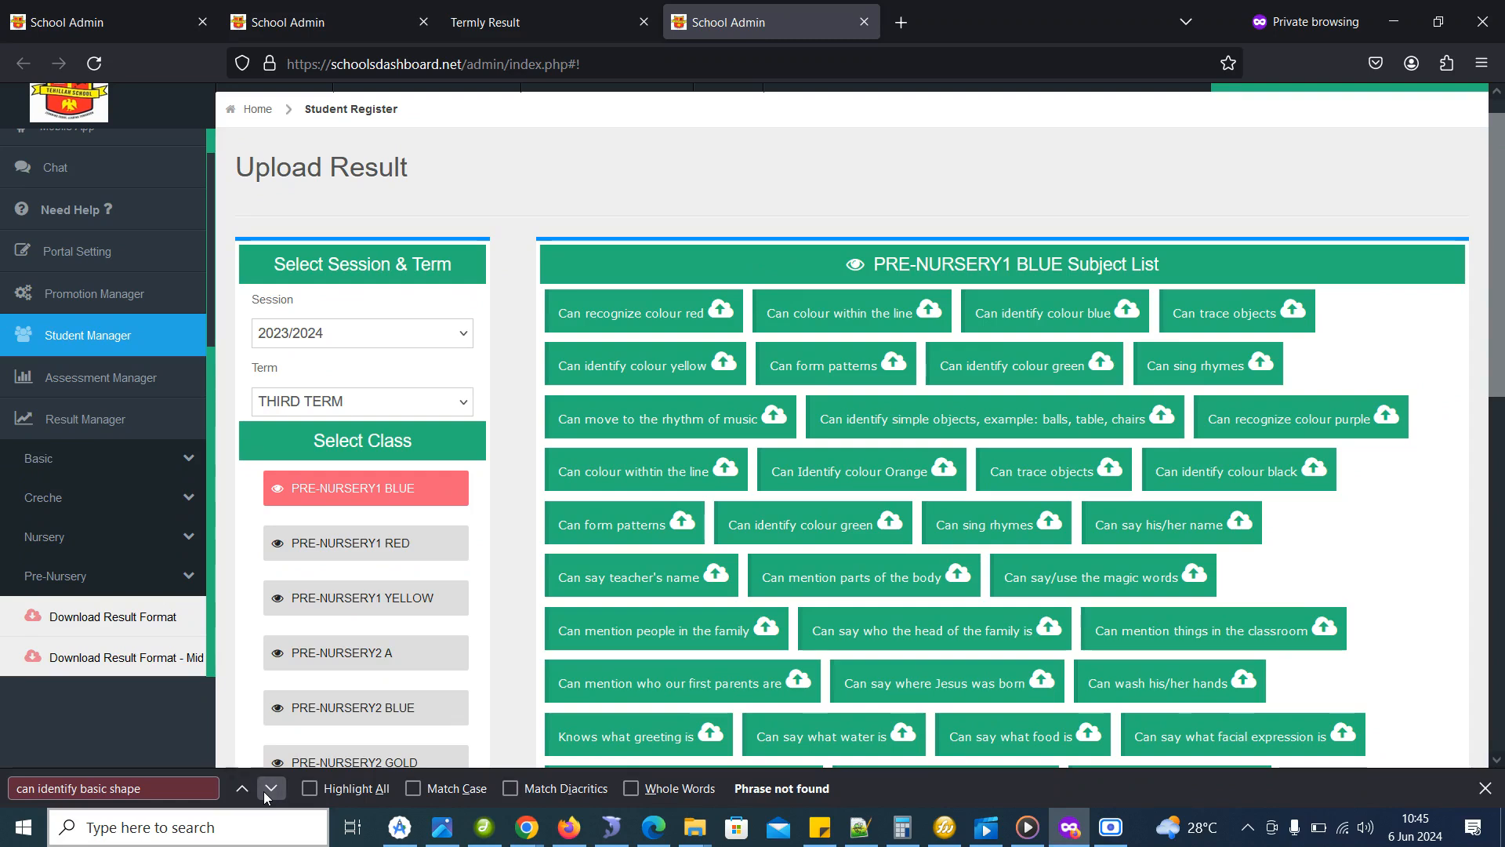
In the PRE-NURSERY1 content list, switch off the status of "Can count numbers 1-10" and "Can follow steps in writing curve, stroke and dash"
click(292, 11)
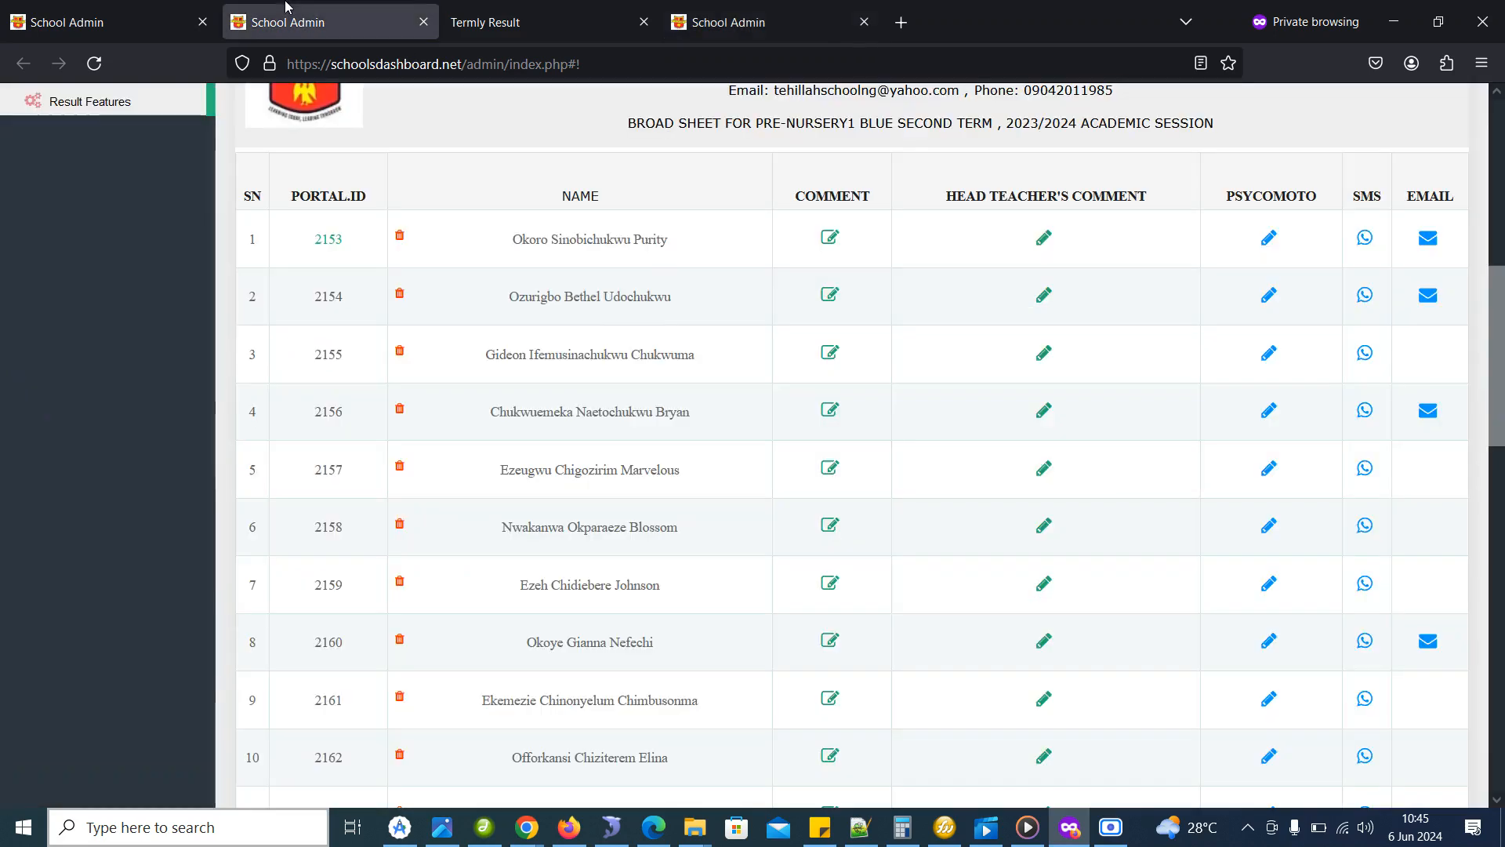
click(166, 8)
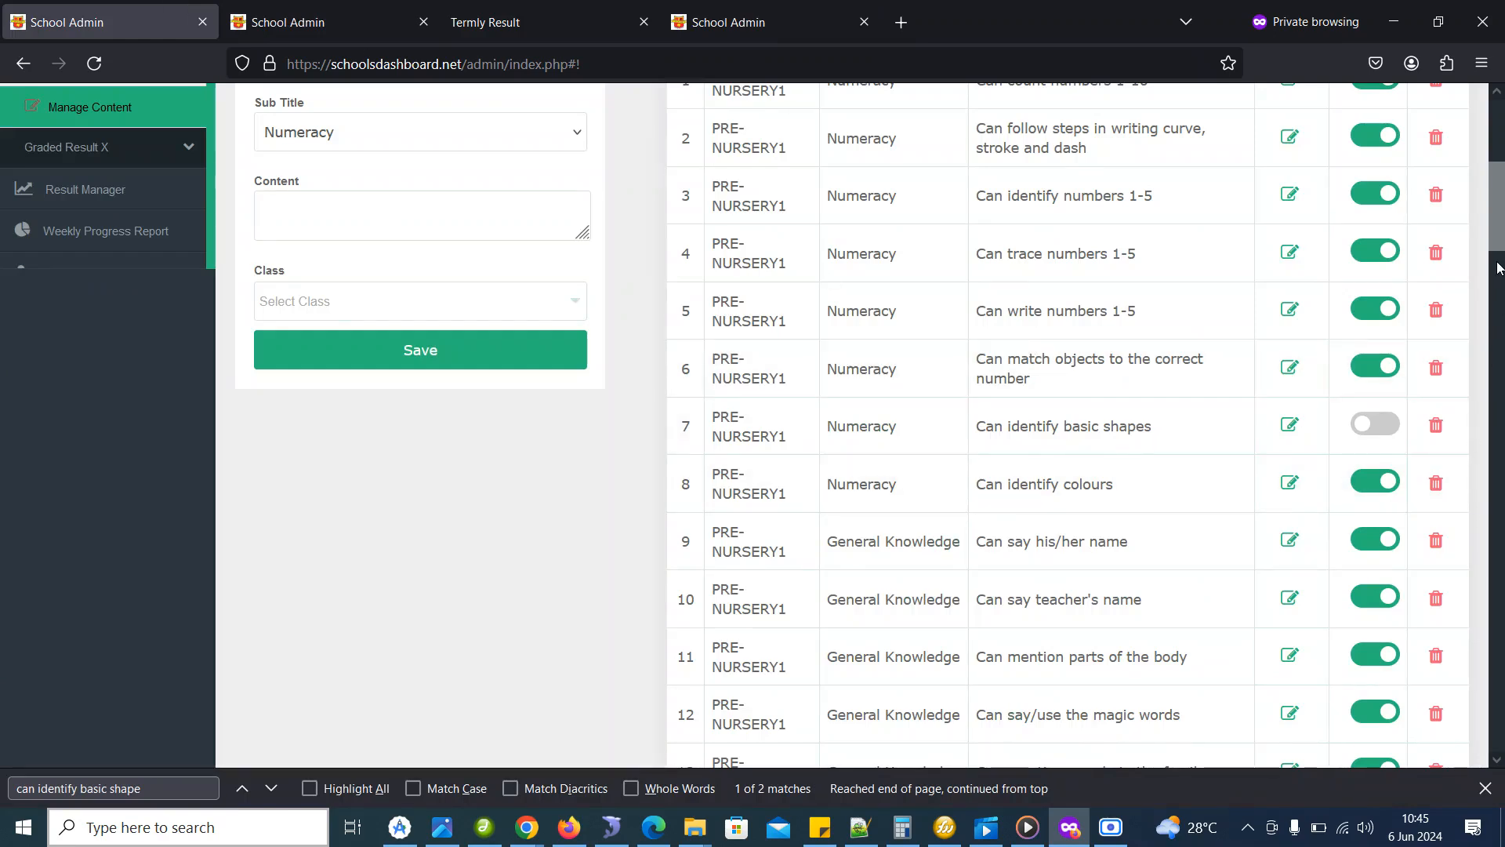
drag(1500, 239, 1500, 203)
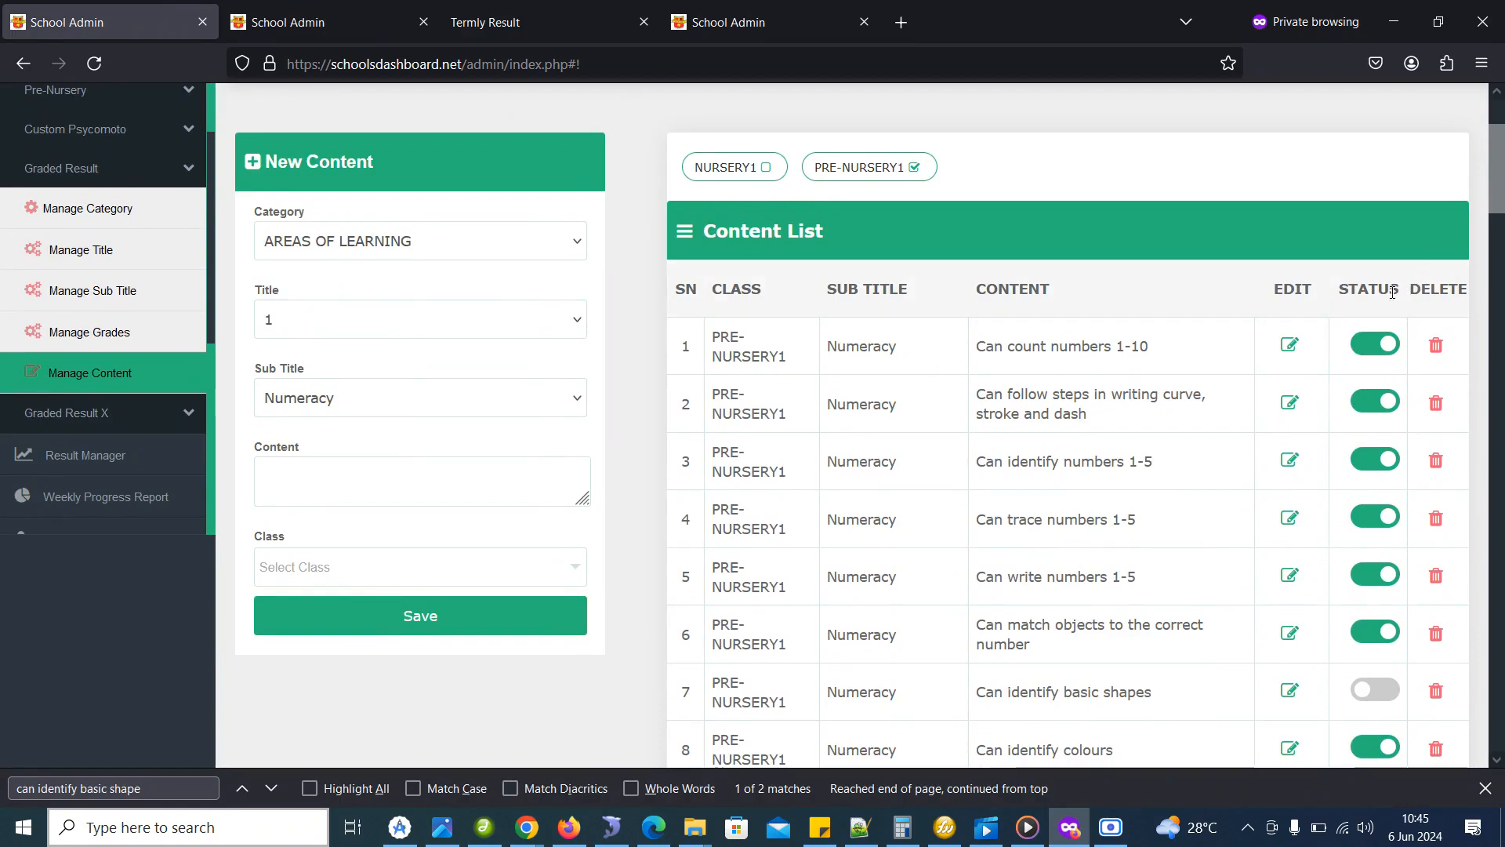
click(1371, 345)
click(1373, 401)
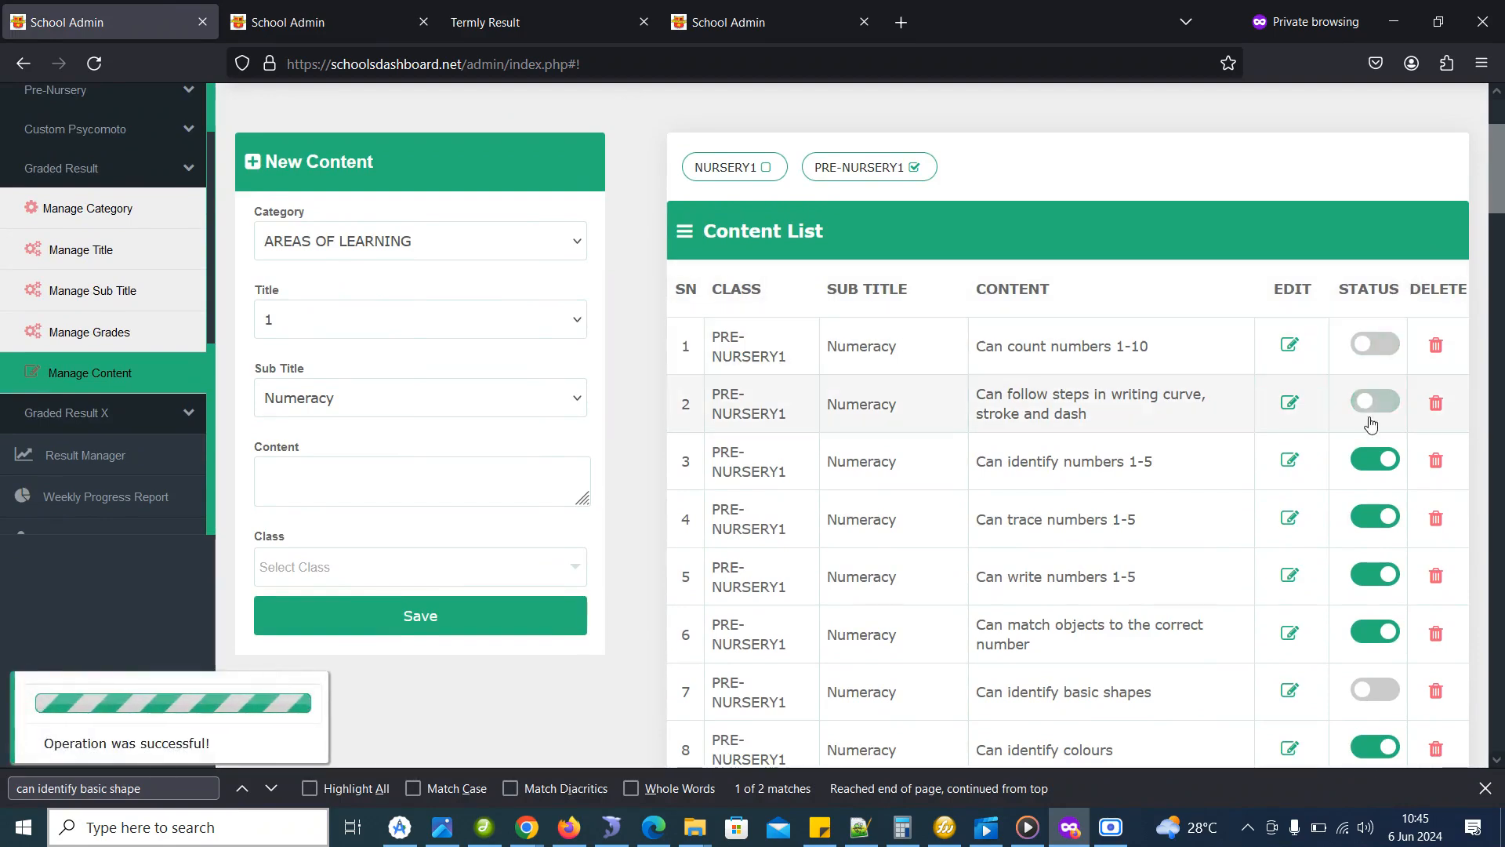
Switch off the PRE-NURSERY1 Numeracy entries for identifying, tracing and writing numbers 1-5, matching objects to the correct number, and identifying colours
click(1373, 460)
click(1377, 524)
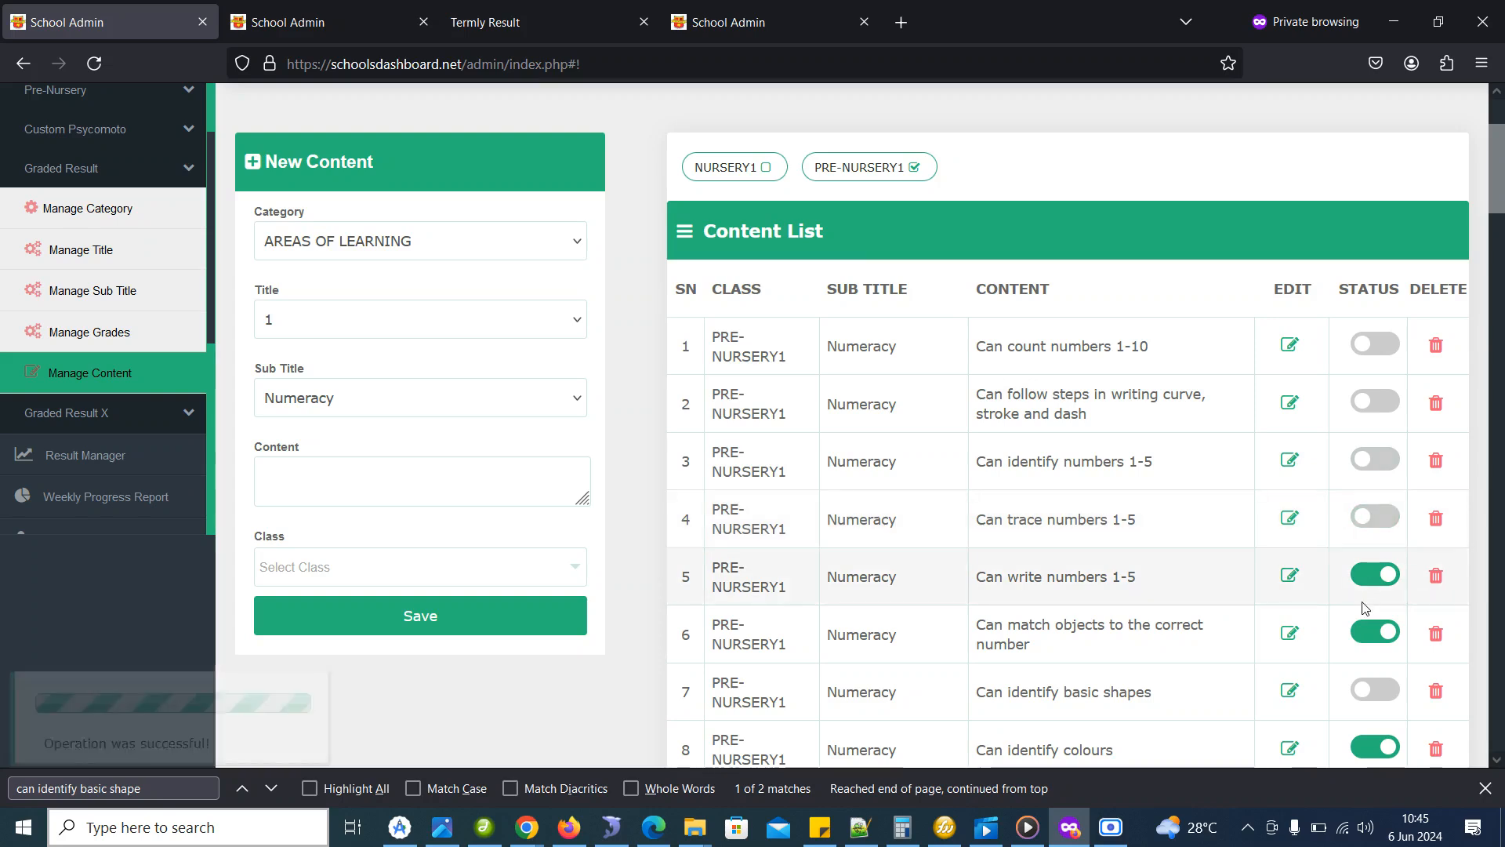
double_click(1371, 620)
click(1373, 631)
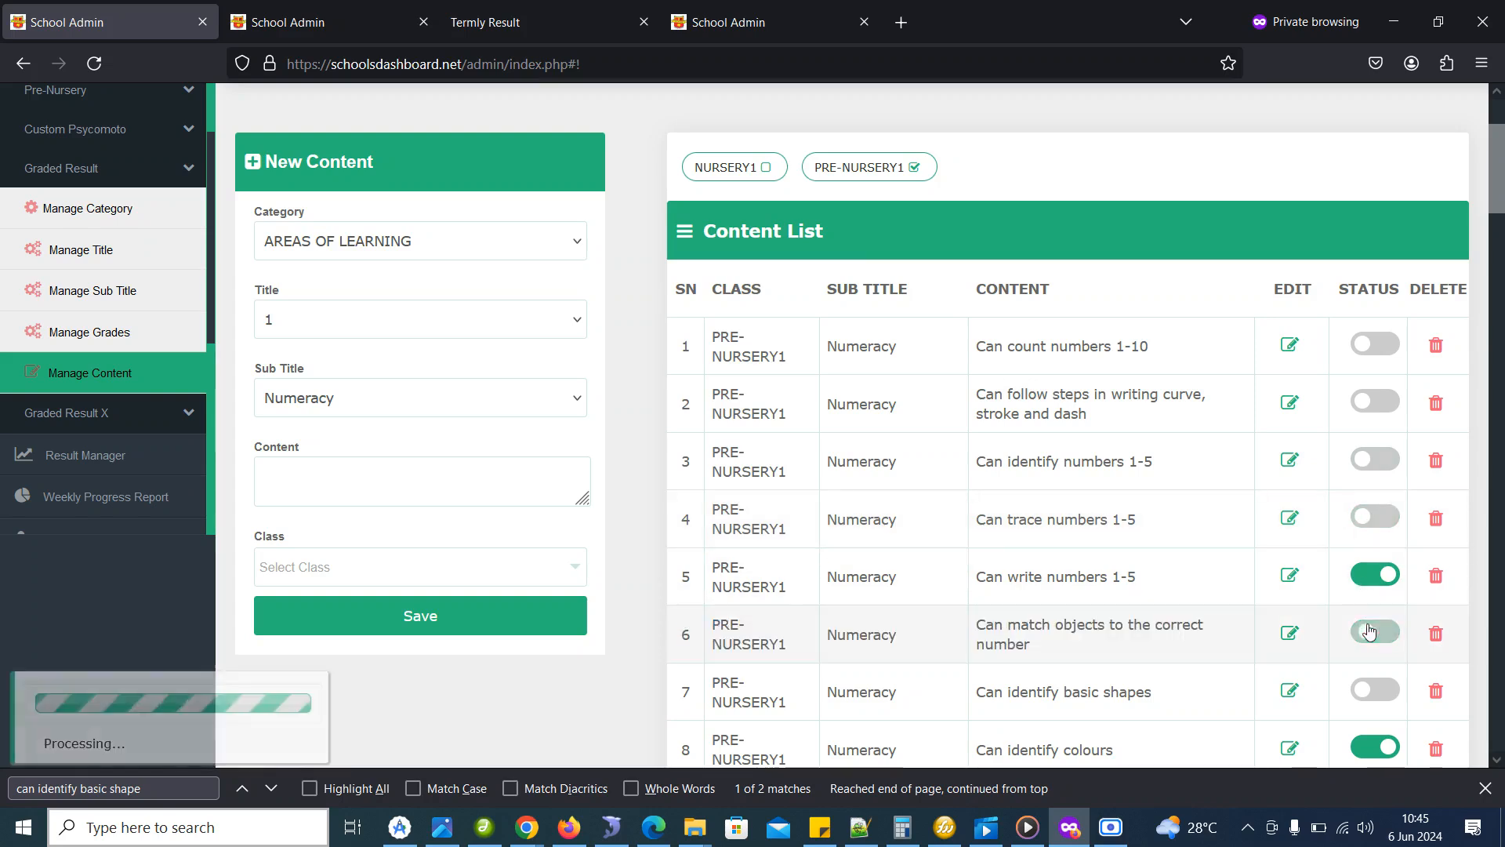
click(1377, 577)
click(1376, 746)
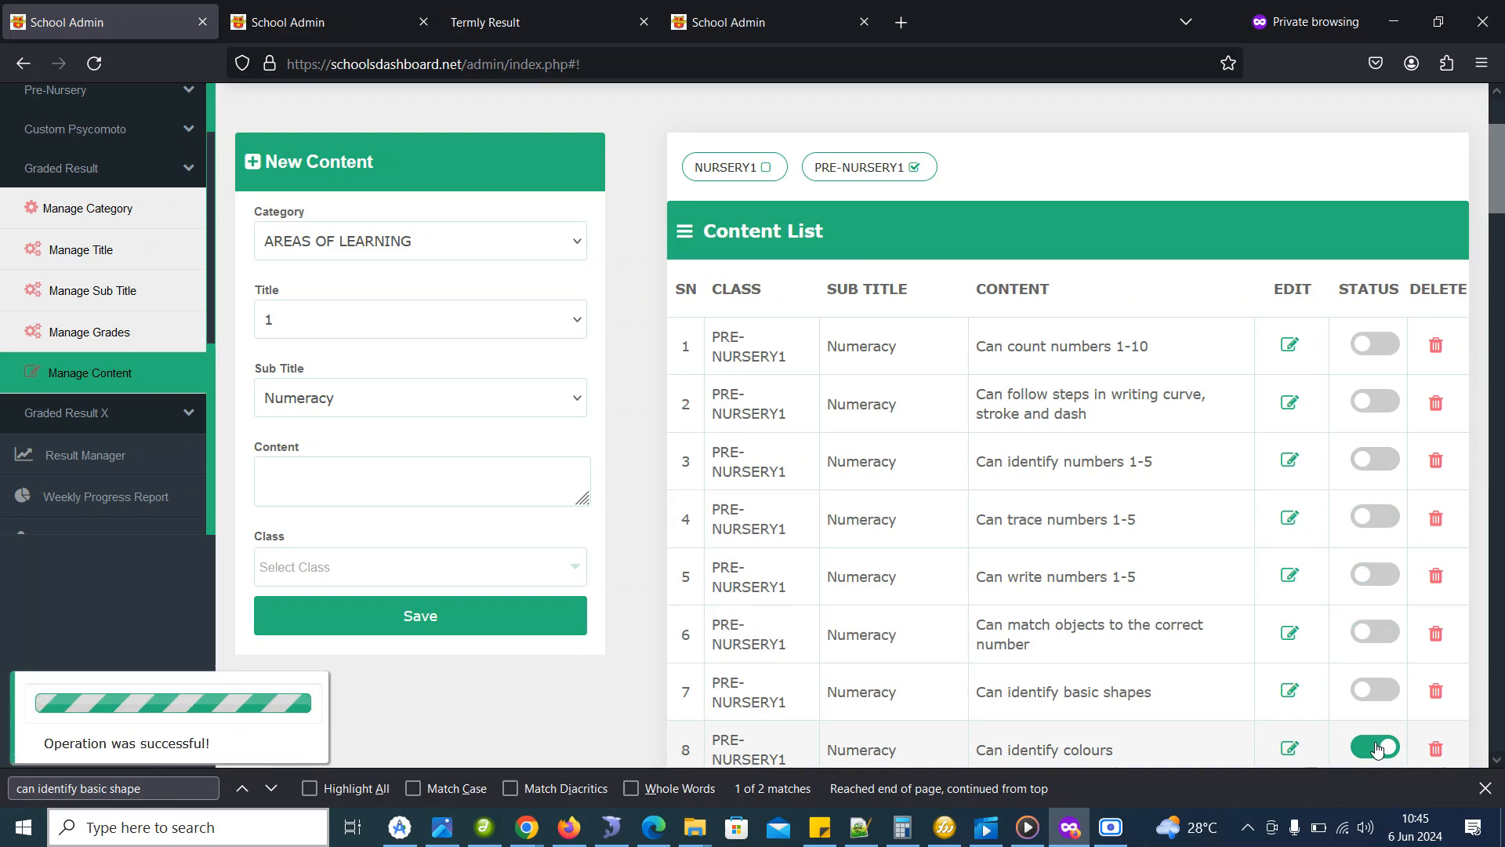
click(1501, 259)
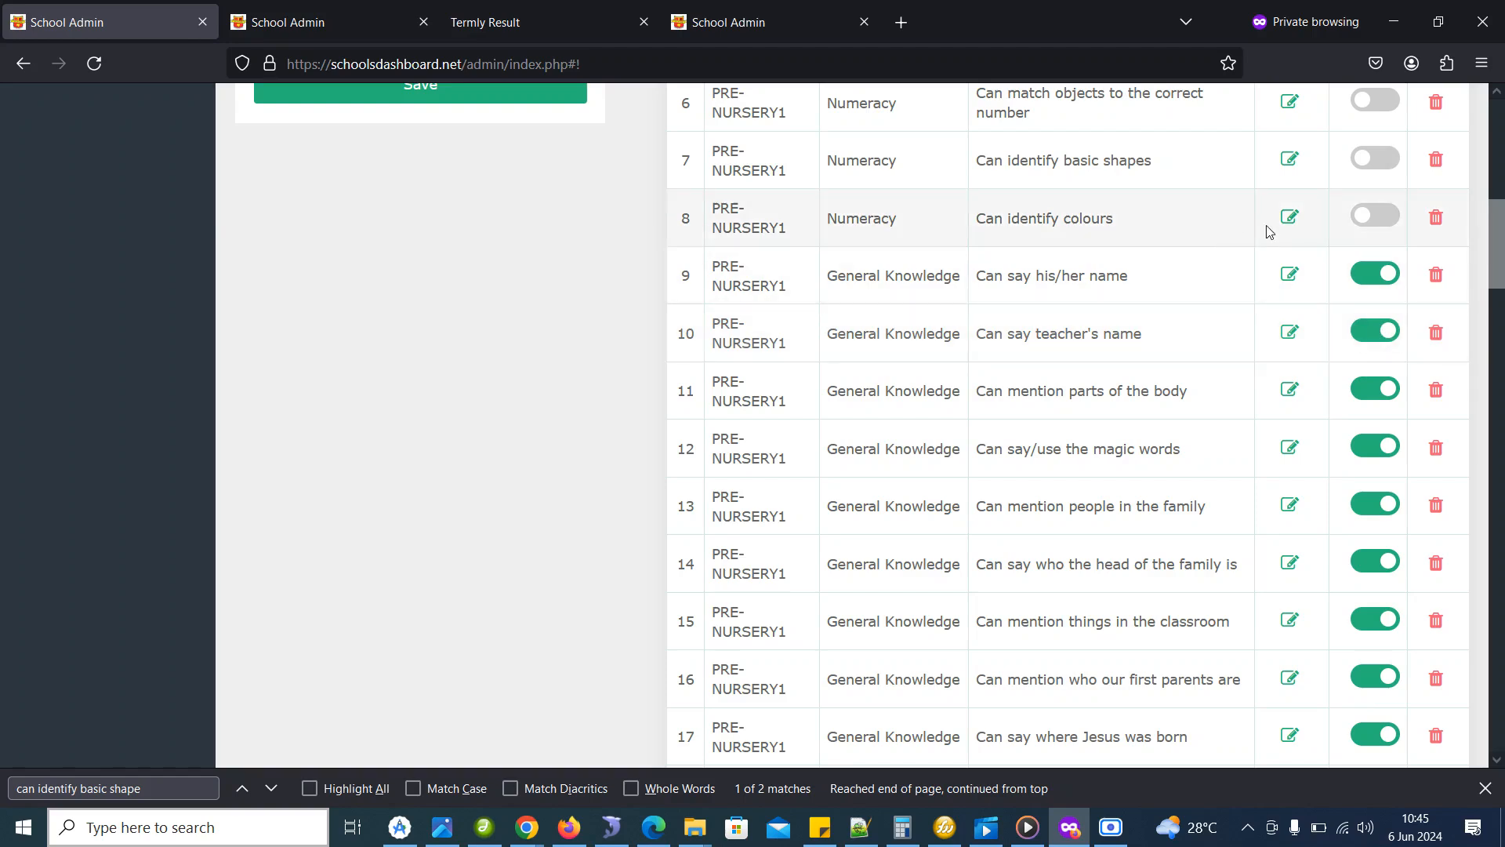
drag(1501, 261, 1460, 77)
Reload the PRE-NURSERY1 second-term result page and look over the PRE-NURSERY1 BLUE subject list on the Upload Result page
click(610, 19)
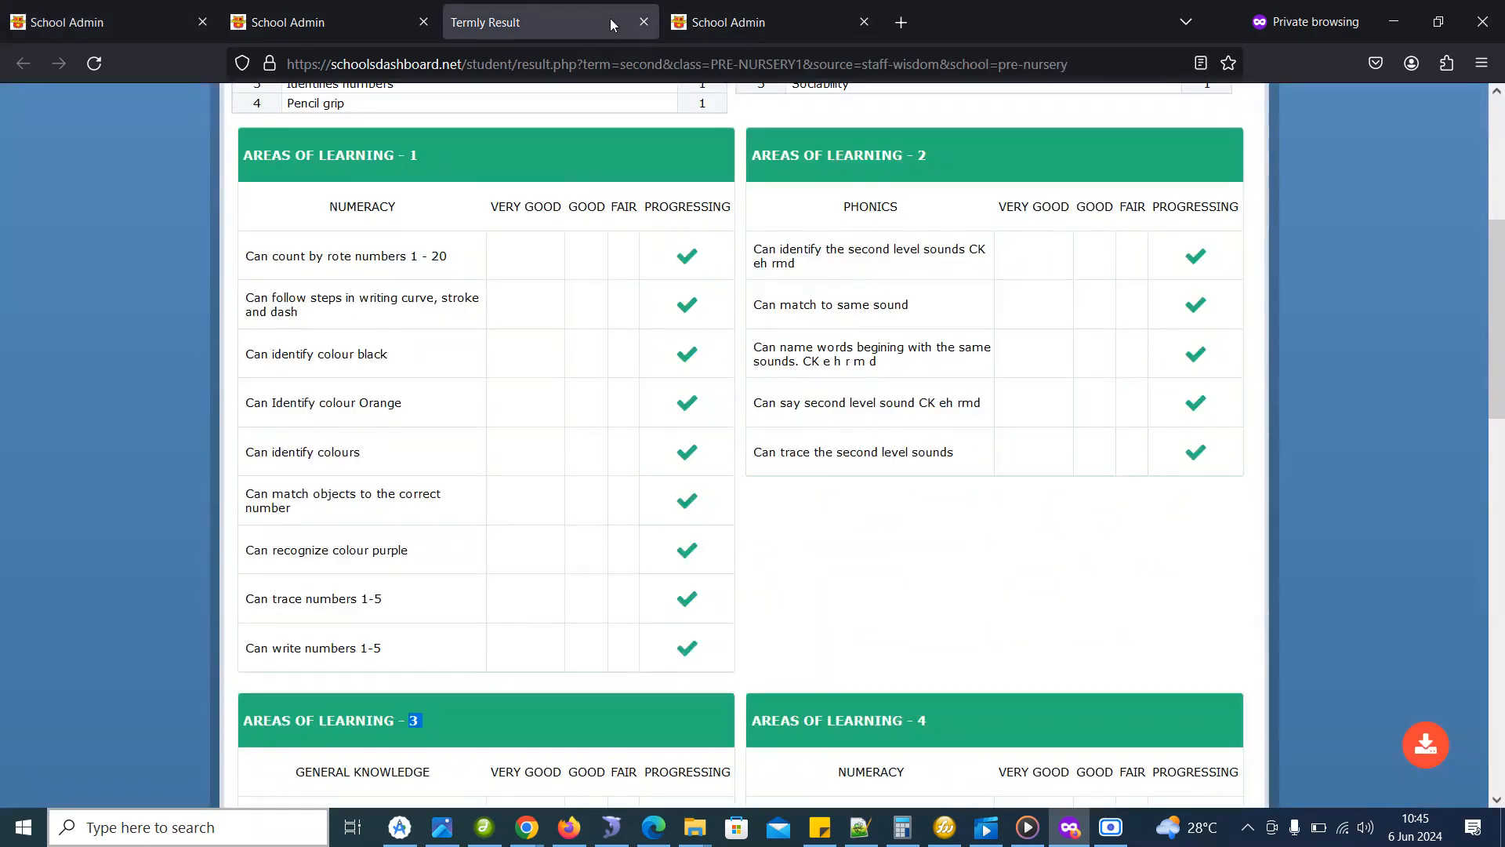
key(F5)
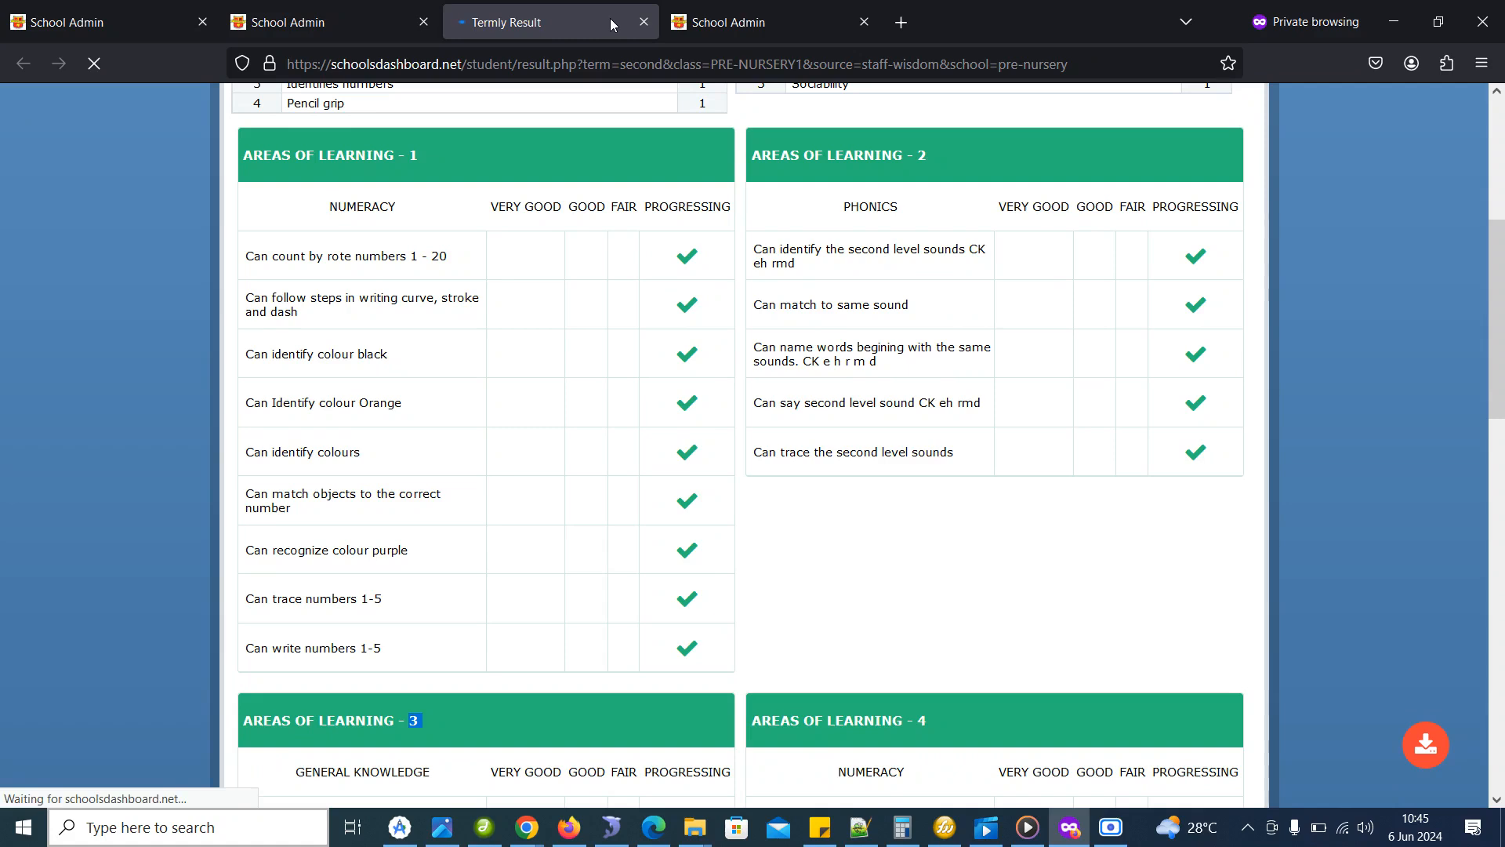
click(373, 32)
click(752, 21)
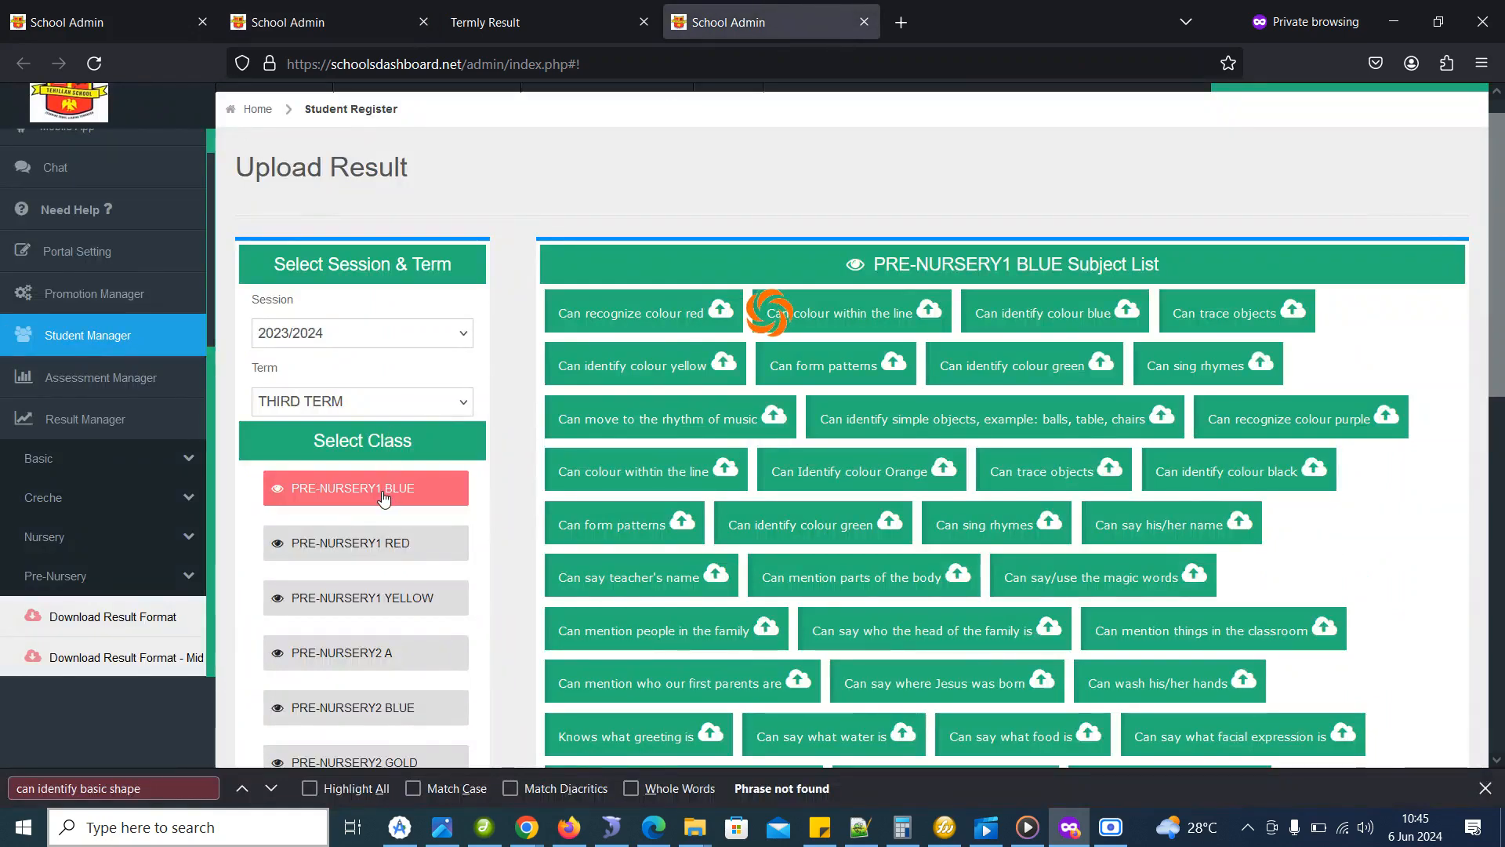
drag(1504, 381, 1496, 351)
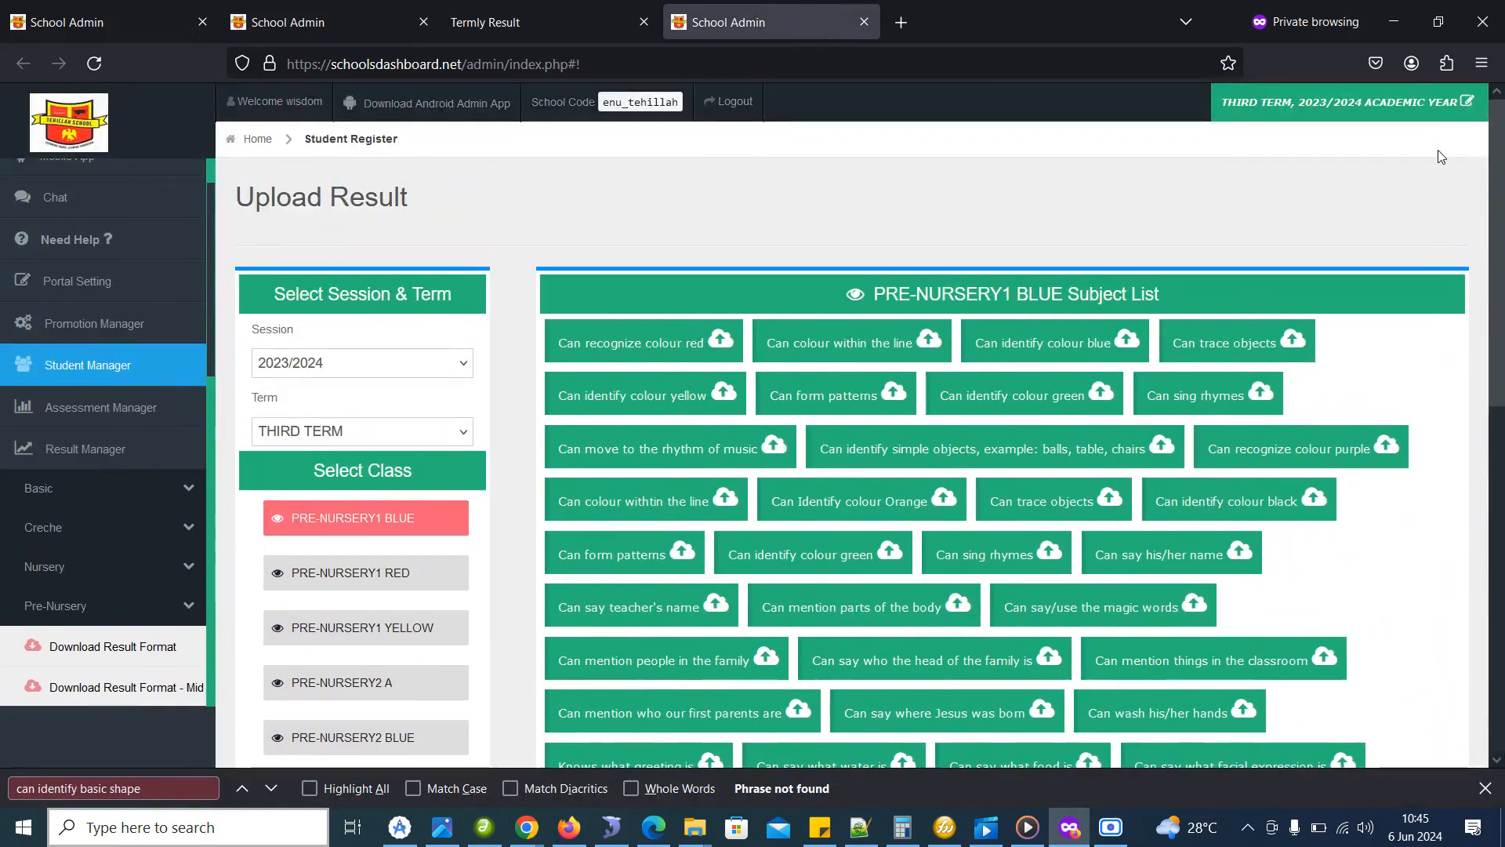
scroll(1441, 157, down, 3)
scroll(1415, 322, up, 3)
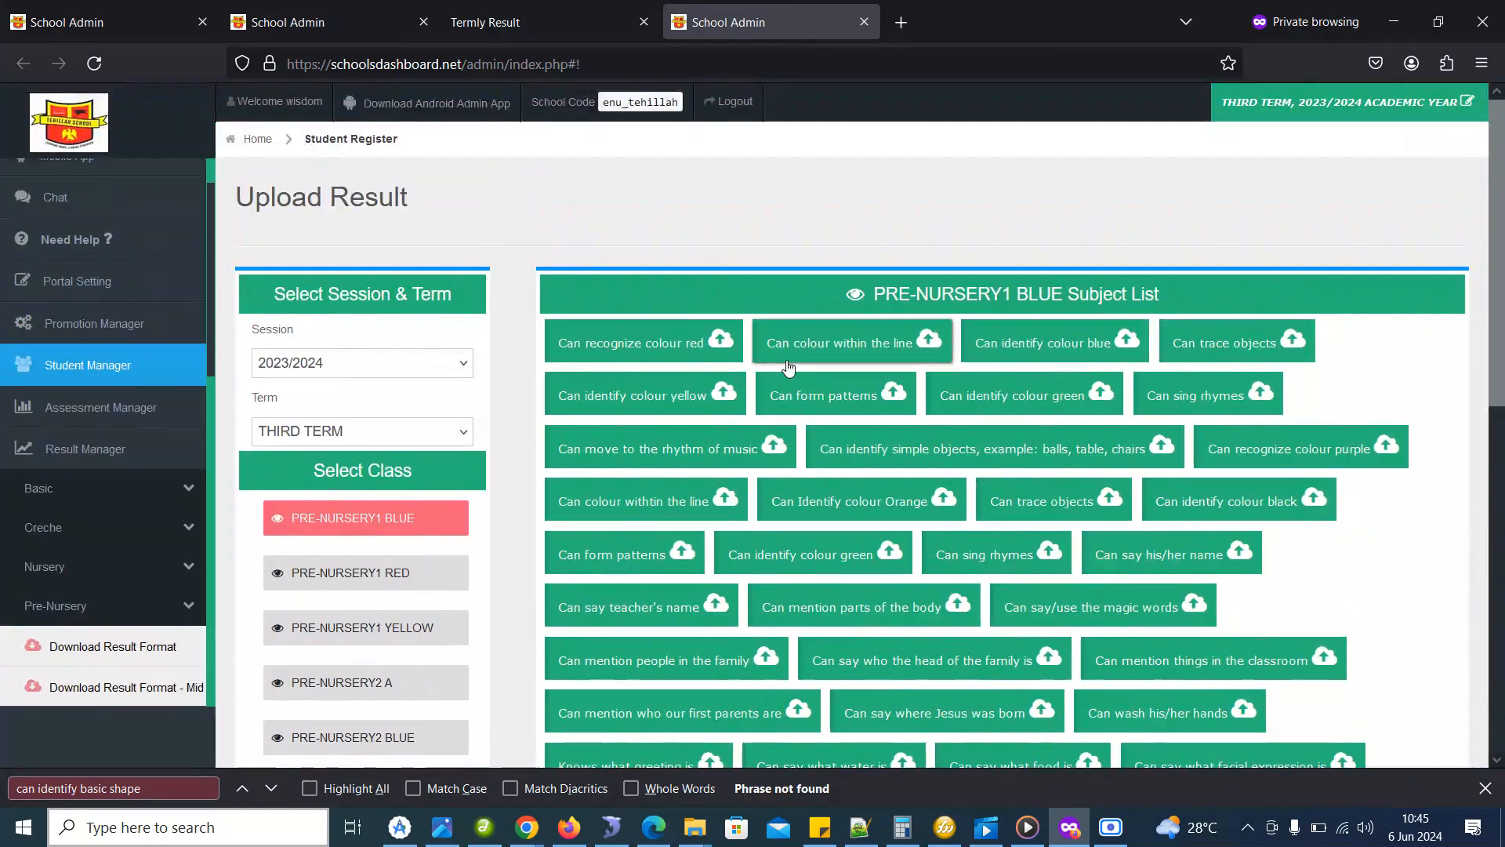
Return to the Graded Result Content Manager and choose NURSERY1 as the class for the new content
click(82, 8)
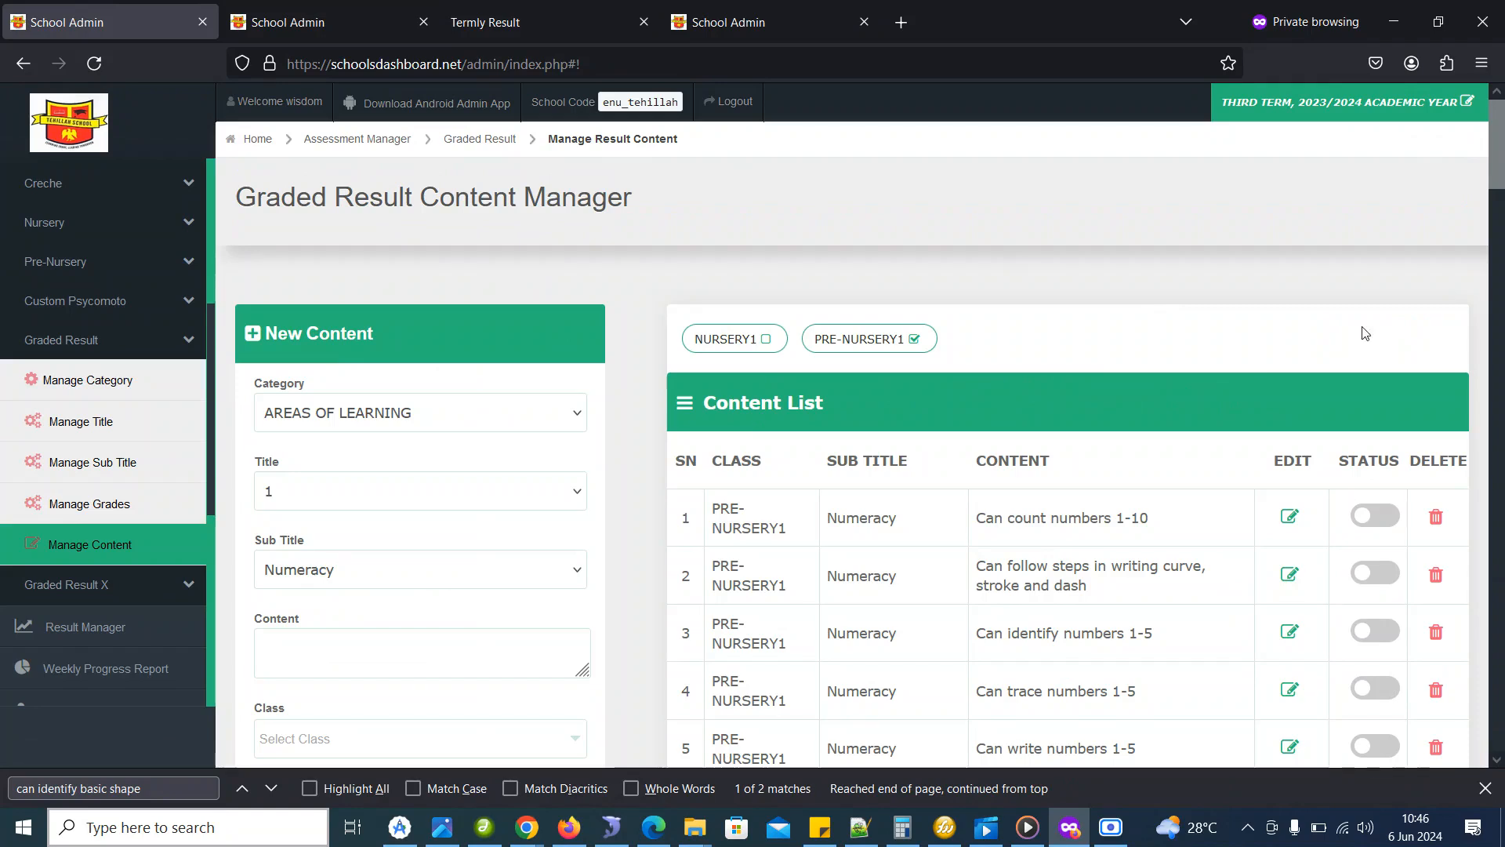
drag(1504, 150, 1504, 180)
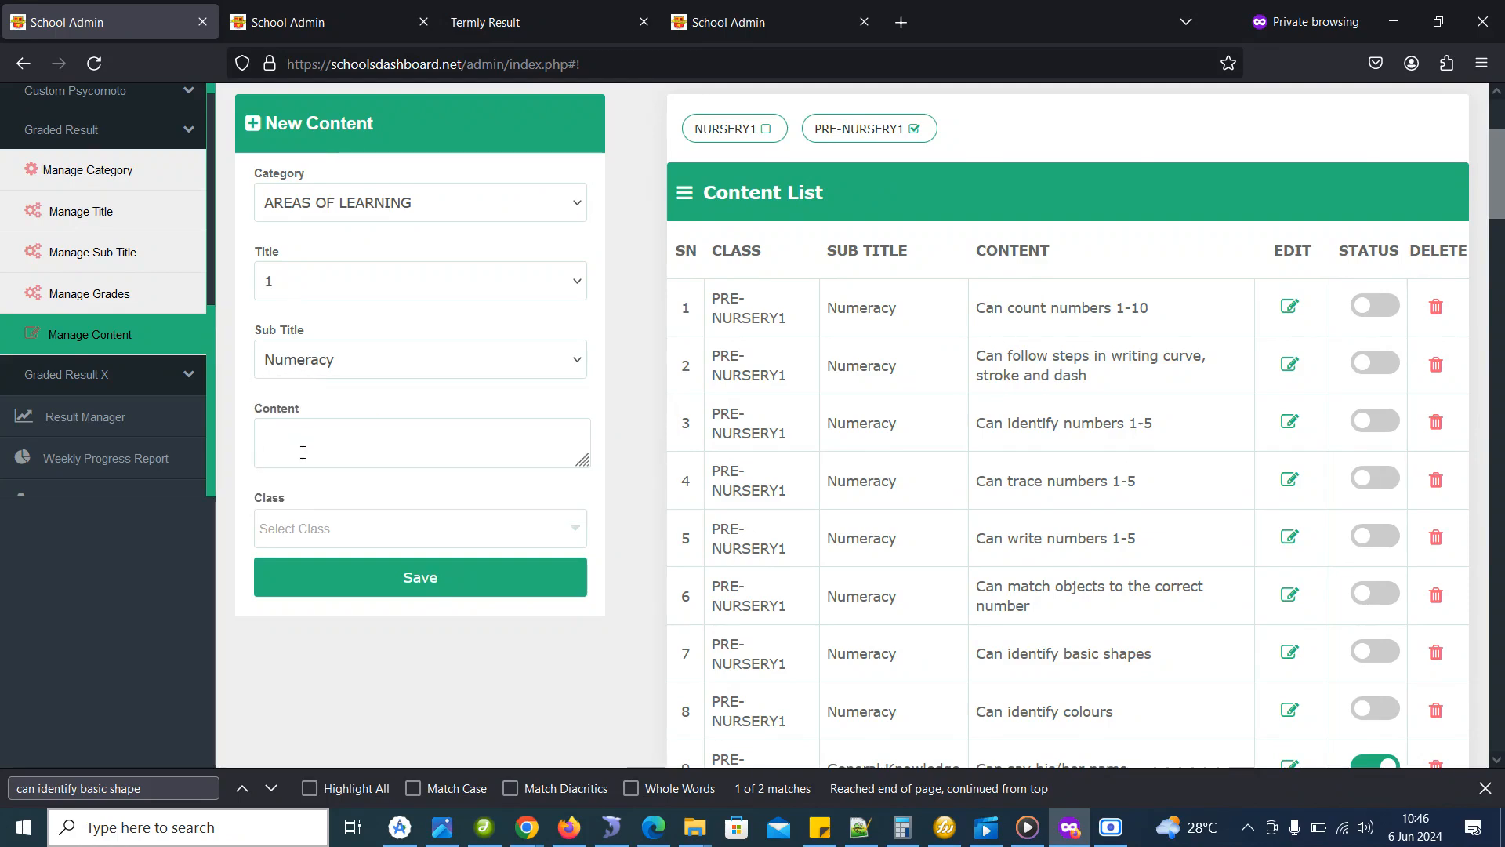
click(321, 529)
drag(578, 590, 580, 685)
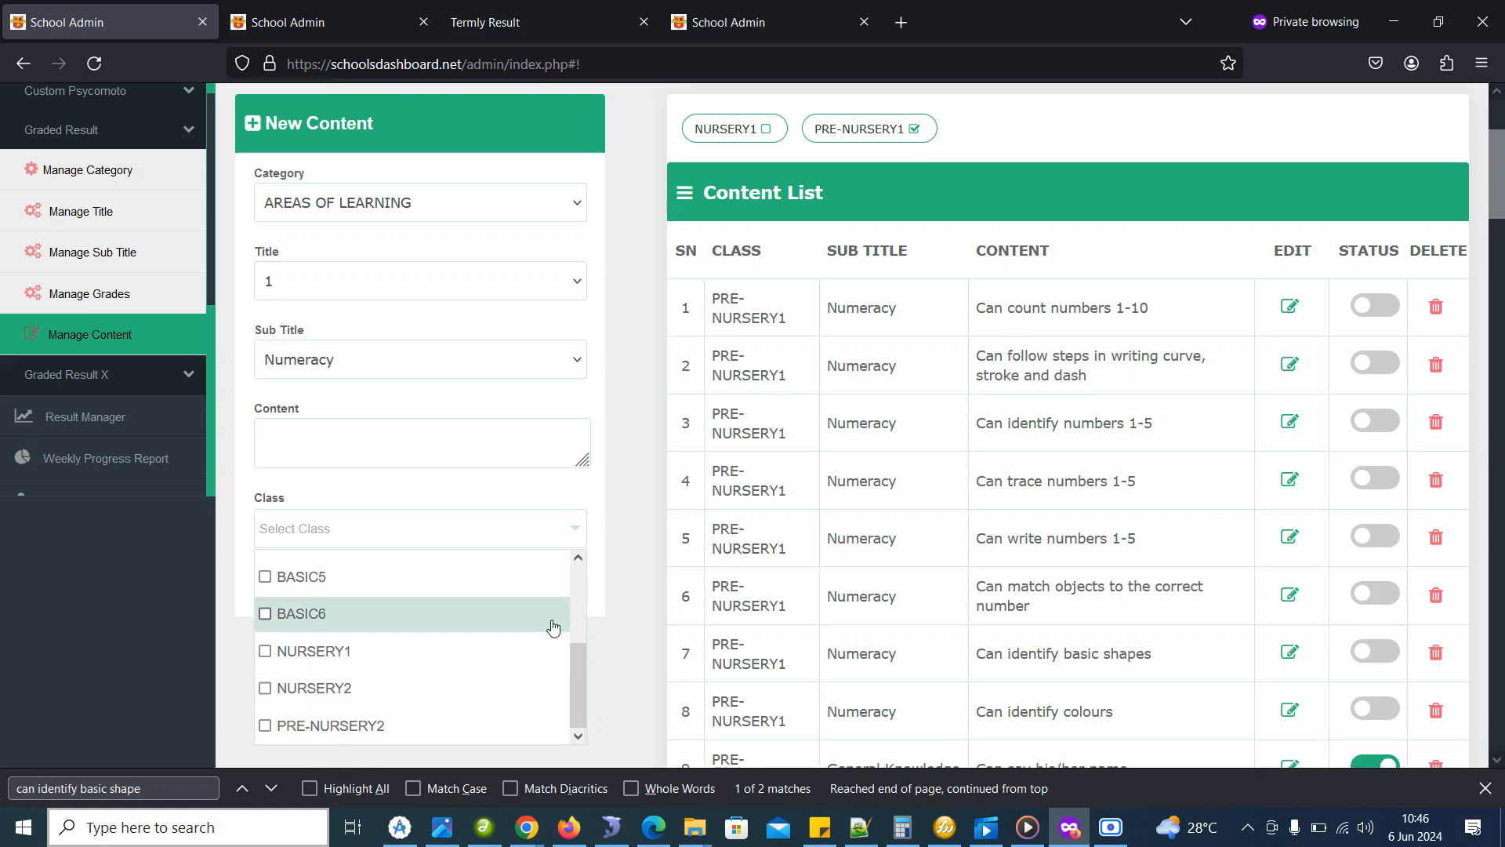
mouse_move(579, 665)
mouse_down()
mouse_move(581, 684)
mouse_move(590, 588)
mouse_move(581, 693)
mouse_up()
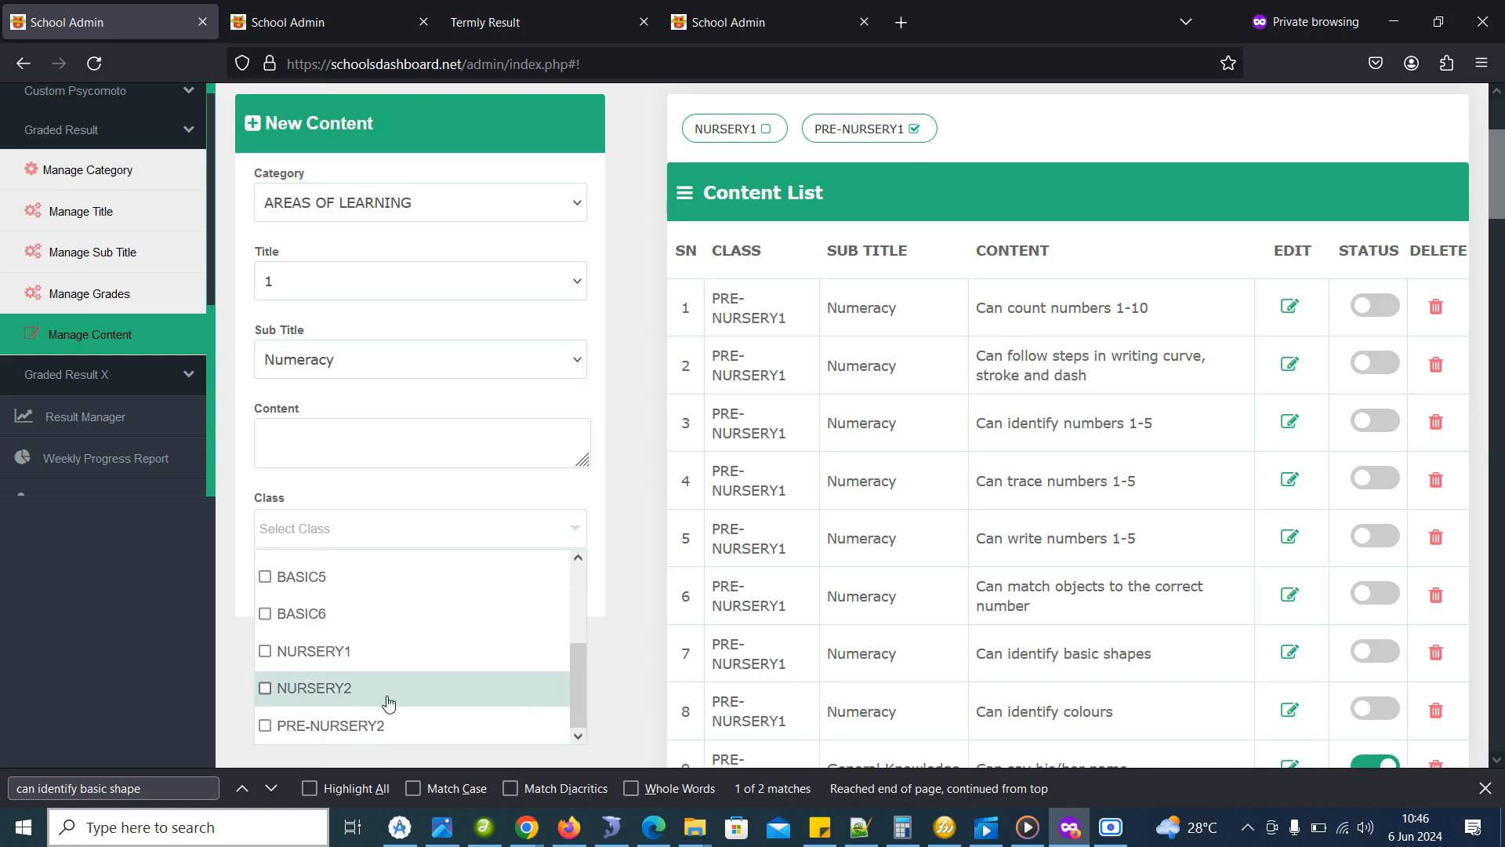
click(341, 663)
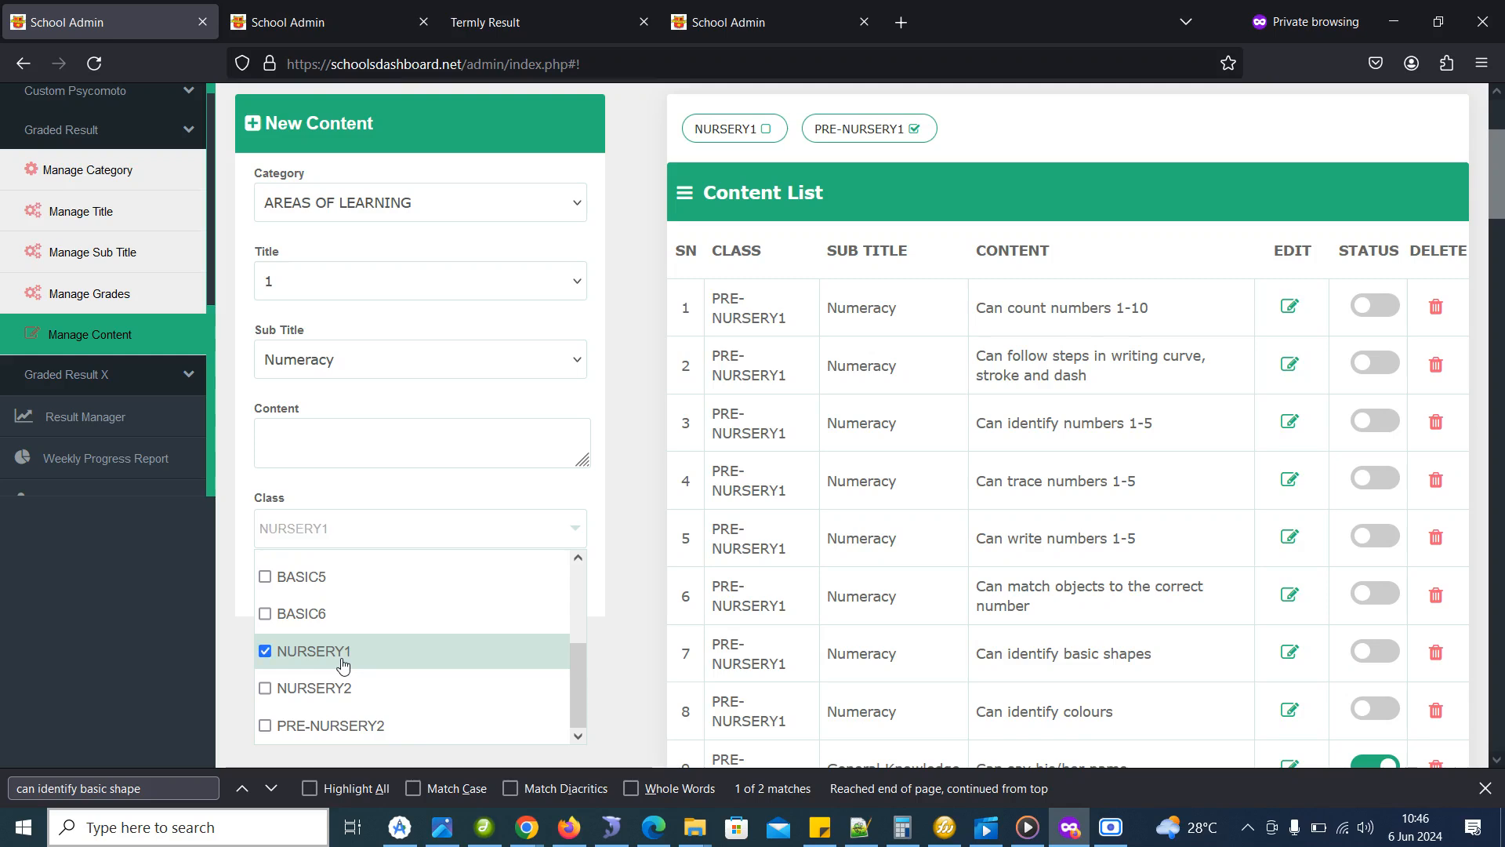
click(648, 605)
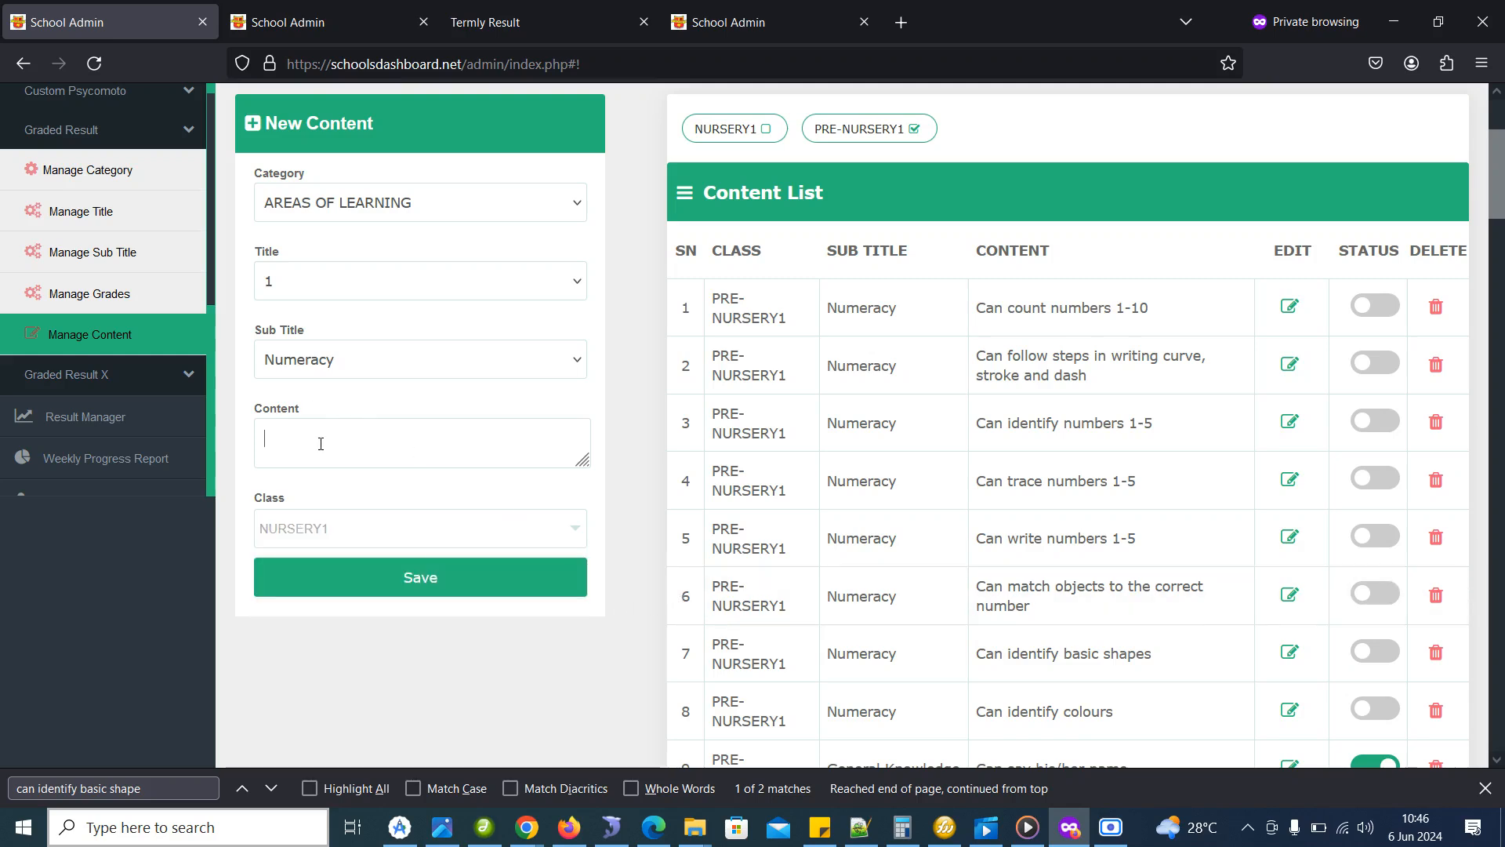
Switch to WhatsApp, open the "Nursery One 3rd term Numeracy" photo and read its handwritten content items
click(647, 827)
click(912, 519)
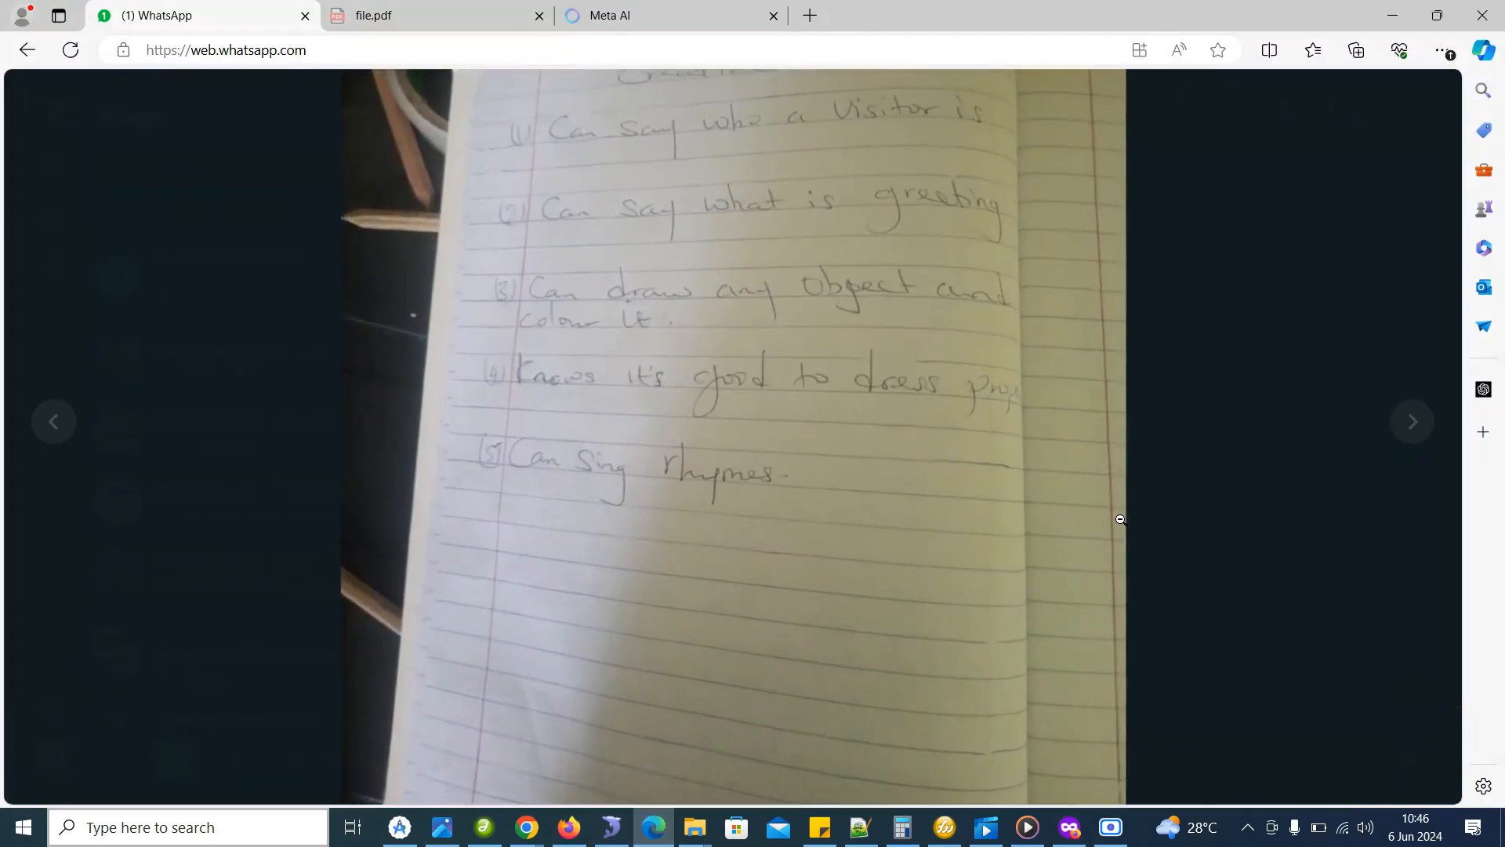
click(1309, 376)
click(1309, 375)
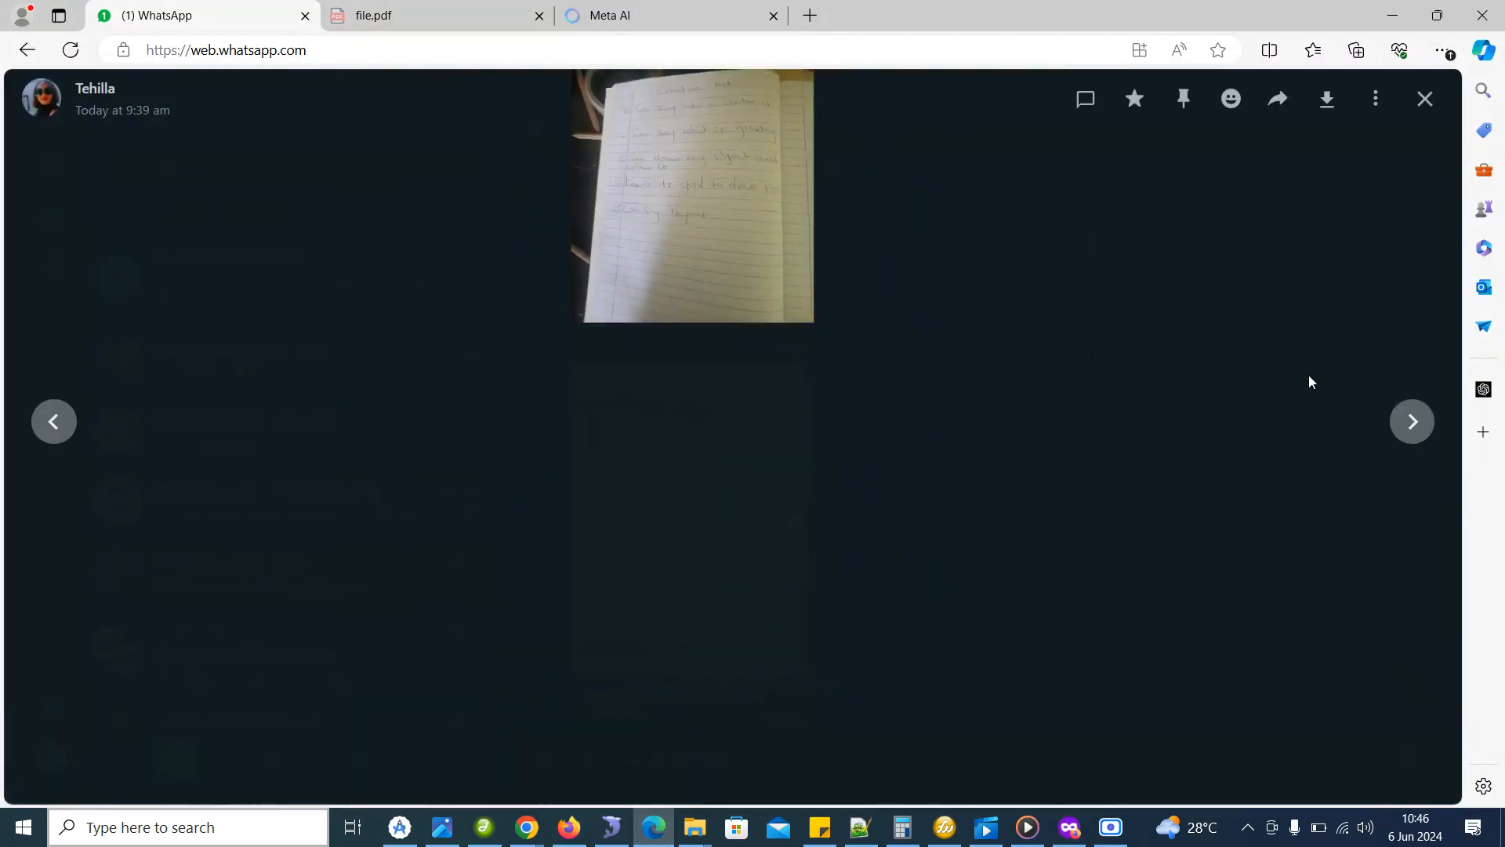
drag(1438, 537, 1488, 667)
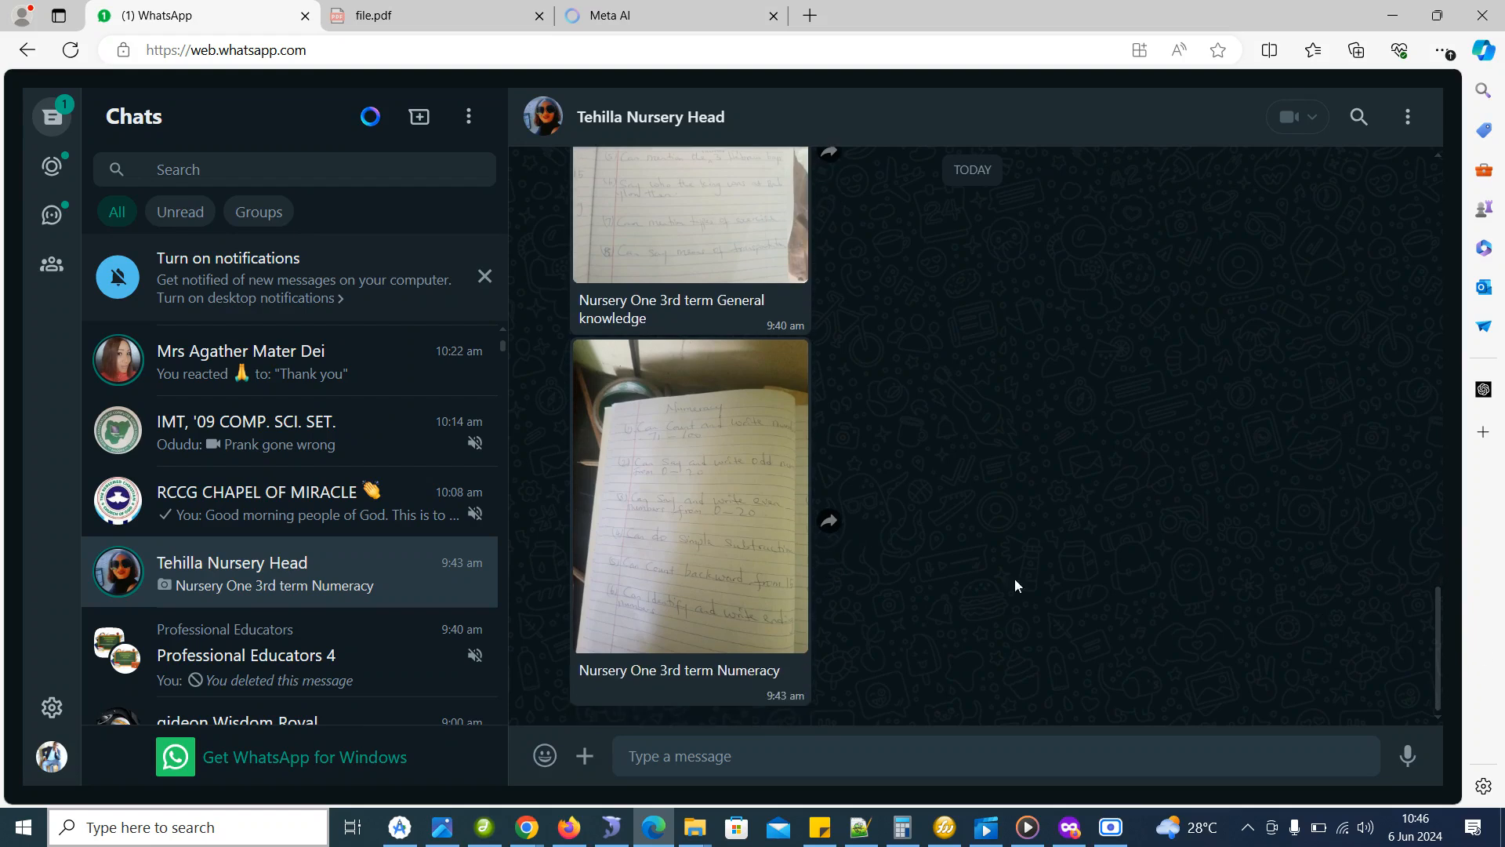
click(746, 548)
click(744, 539)
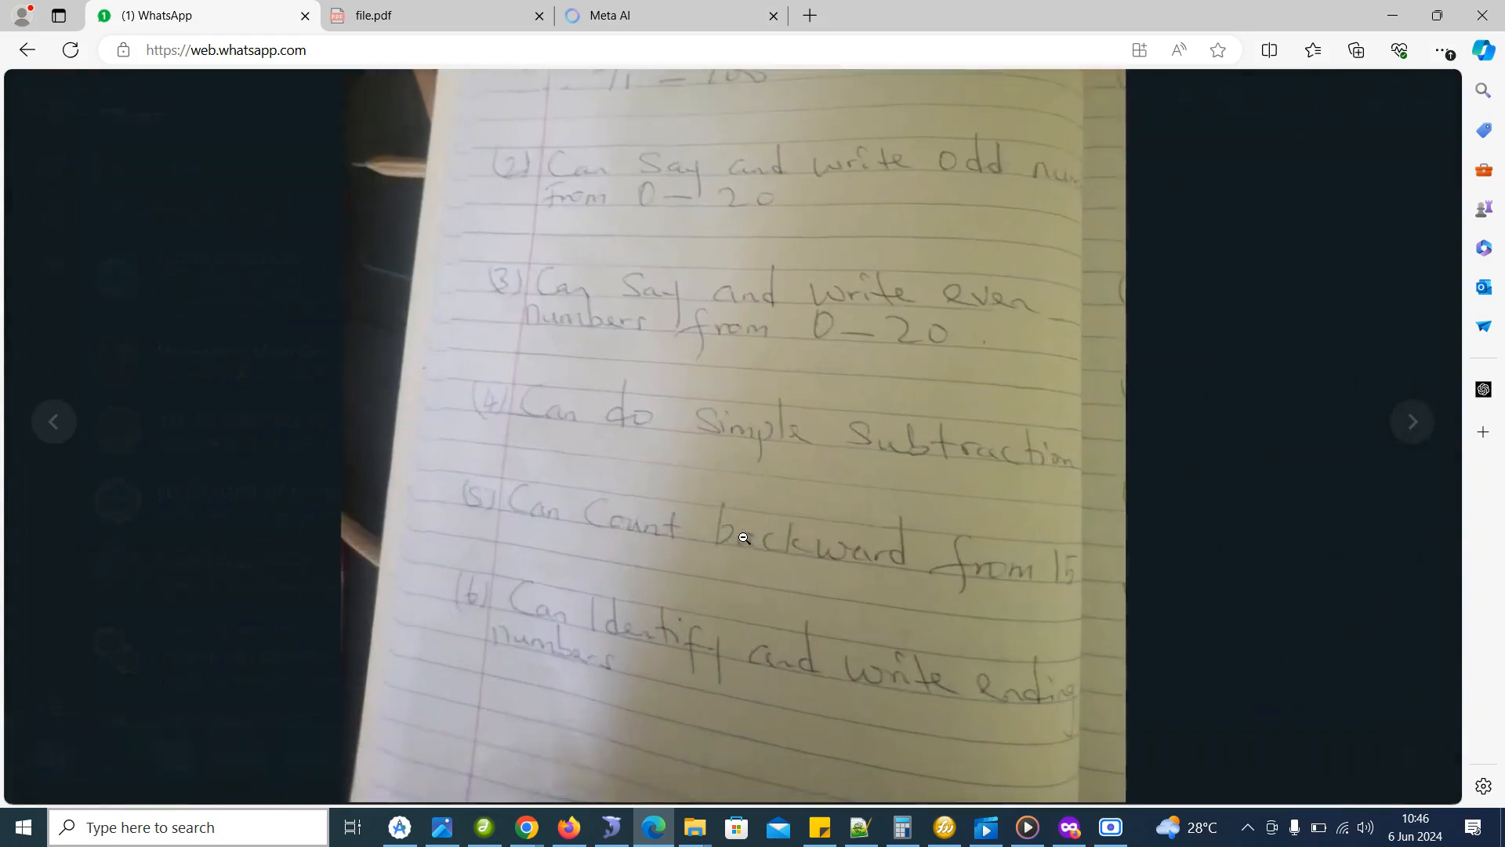
click(744, 538)
click(729, 384)
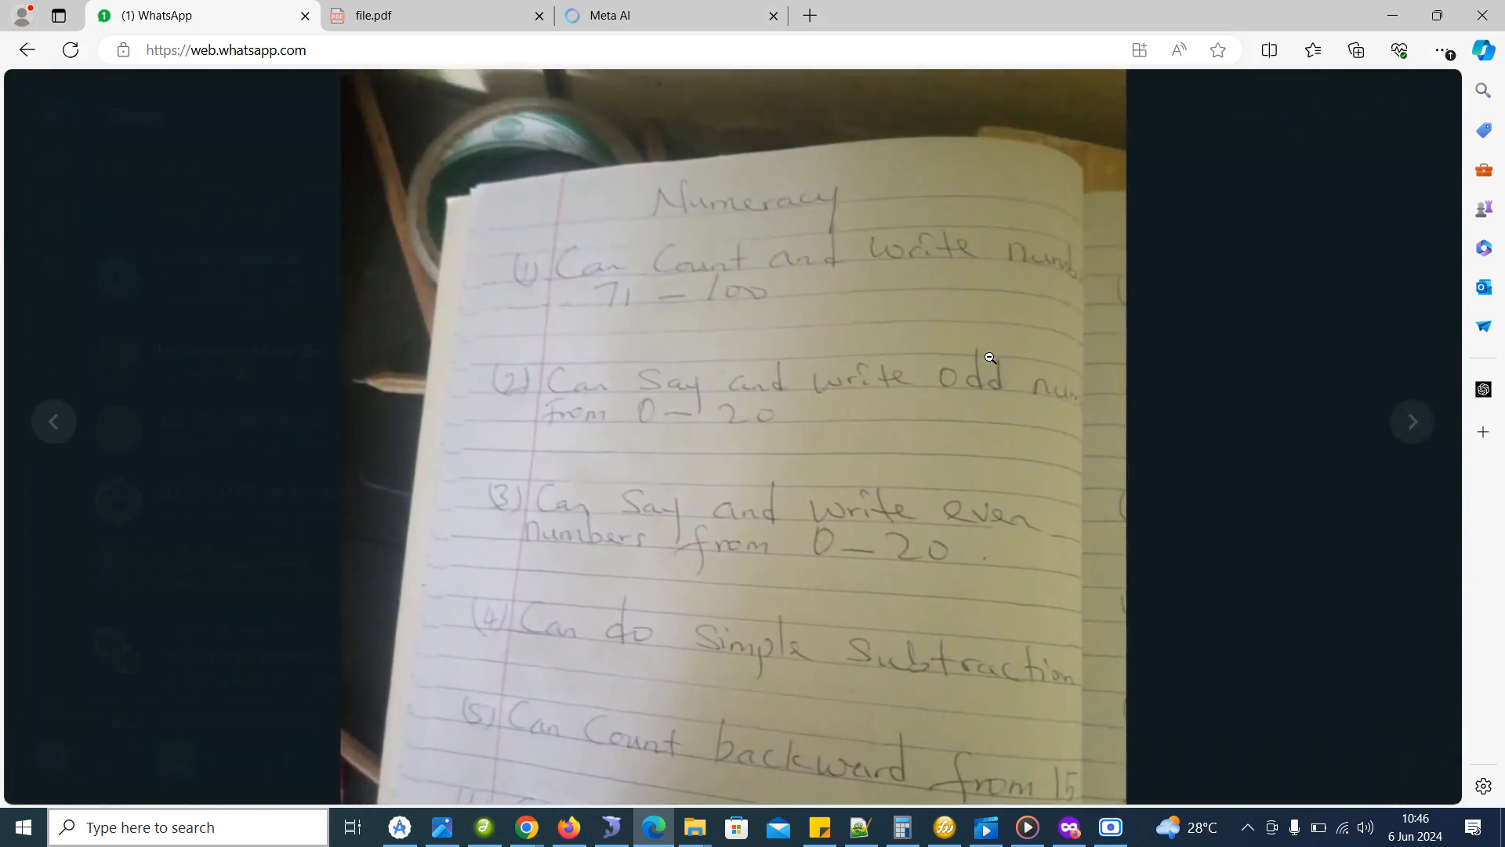
Back in the School Admin content form, enter "Can count and write number 71-100" as the new Numeracy content
key(alt+Tab)
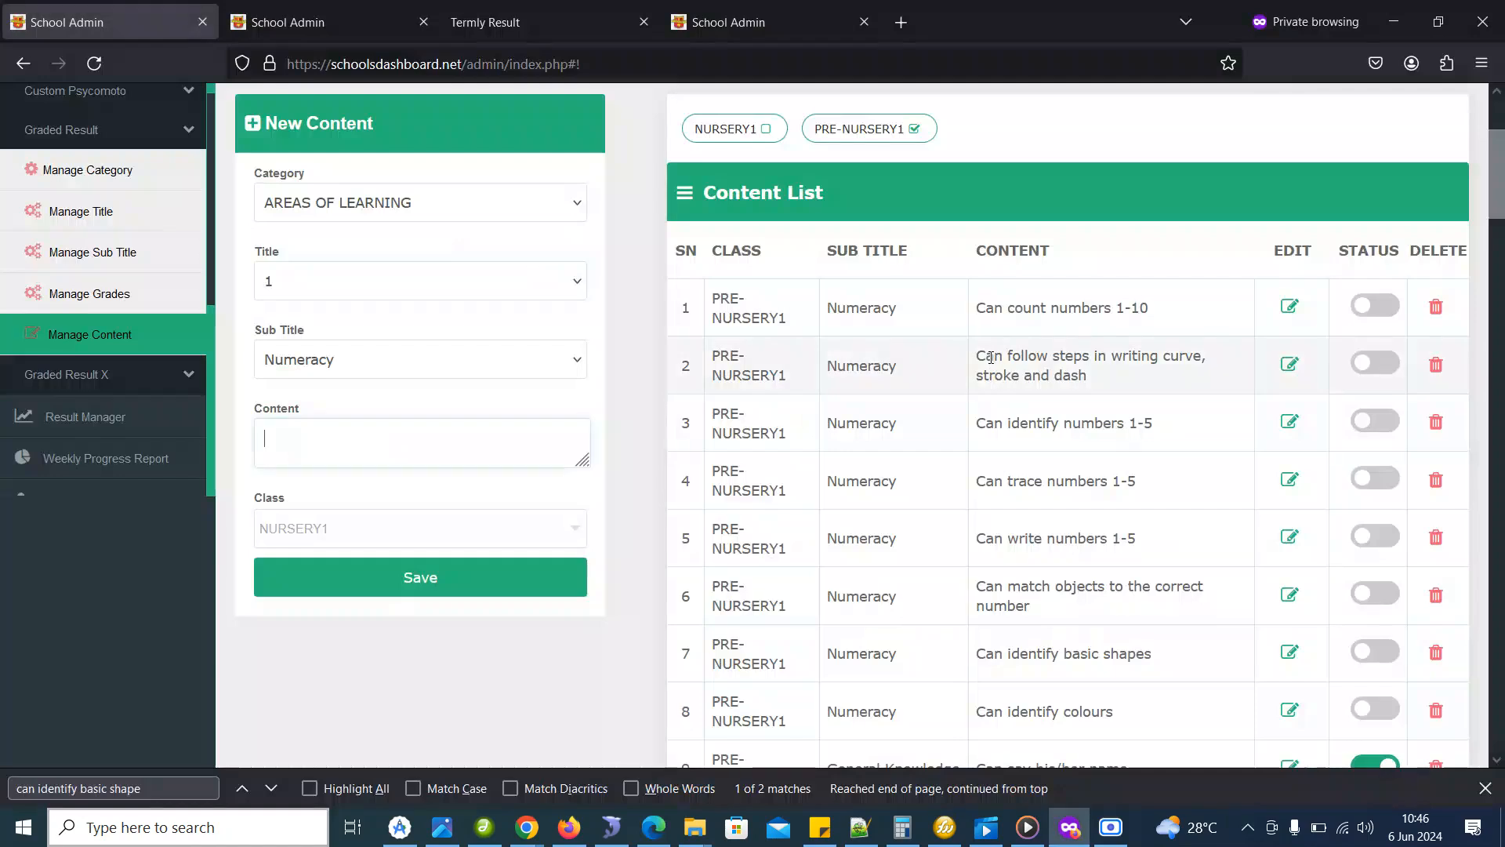
text(c)
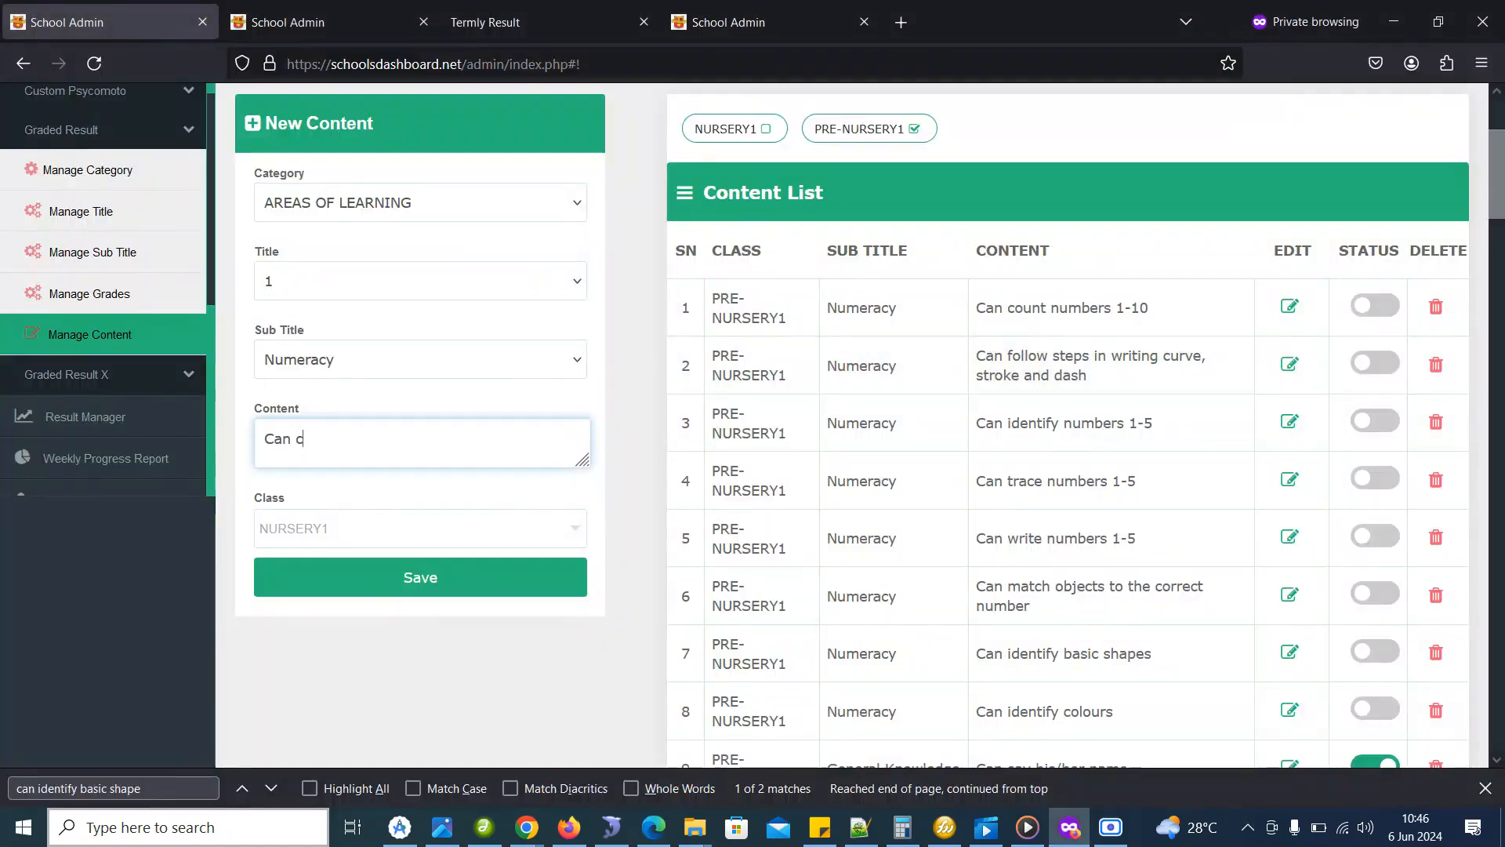
text(oint)
key(BackSpace)
text(unt a)
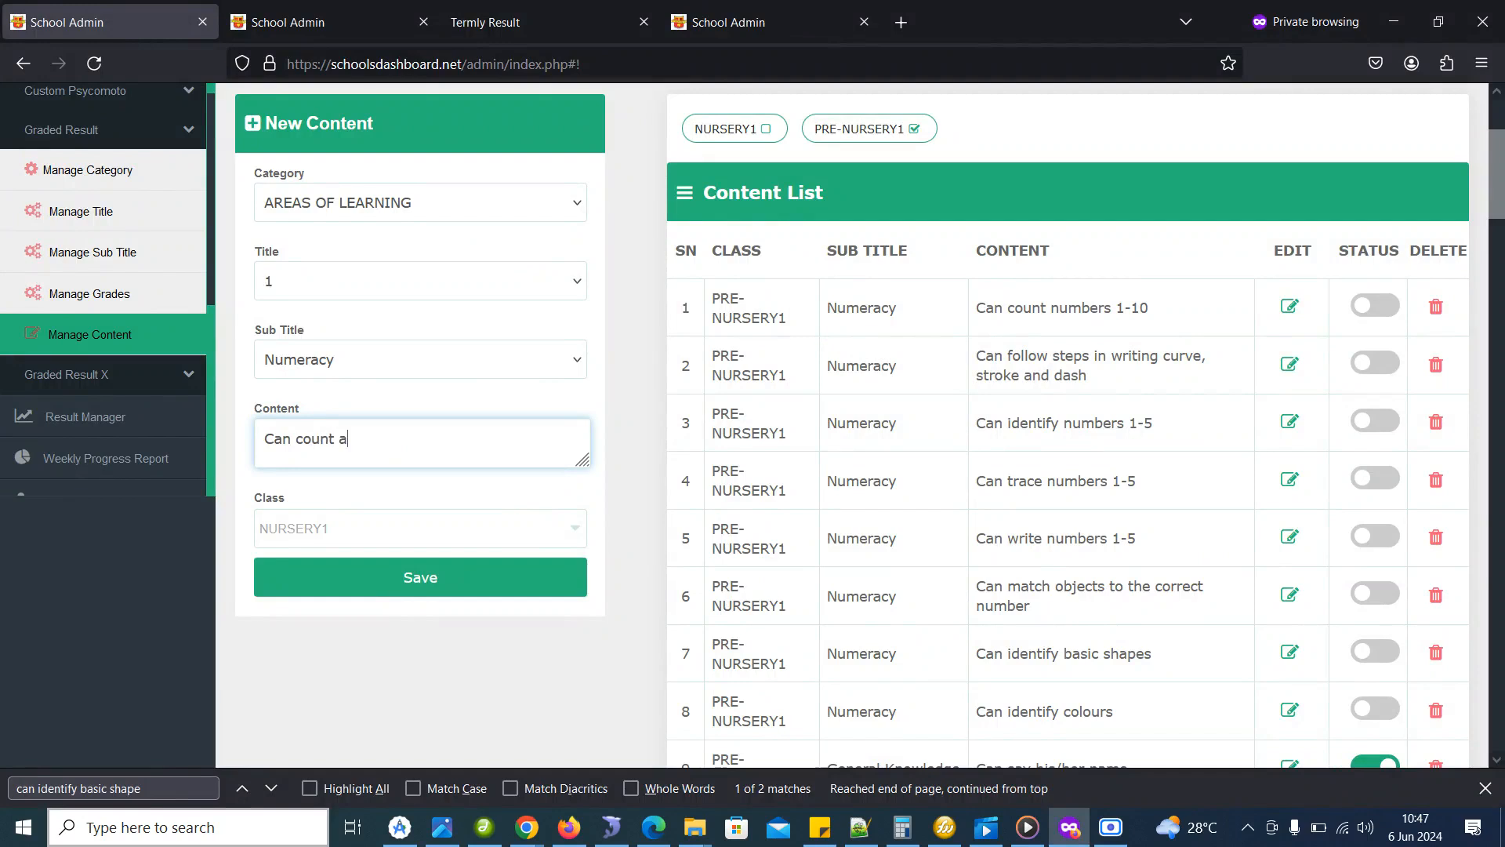
text(nd write number 71-100)
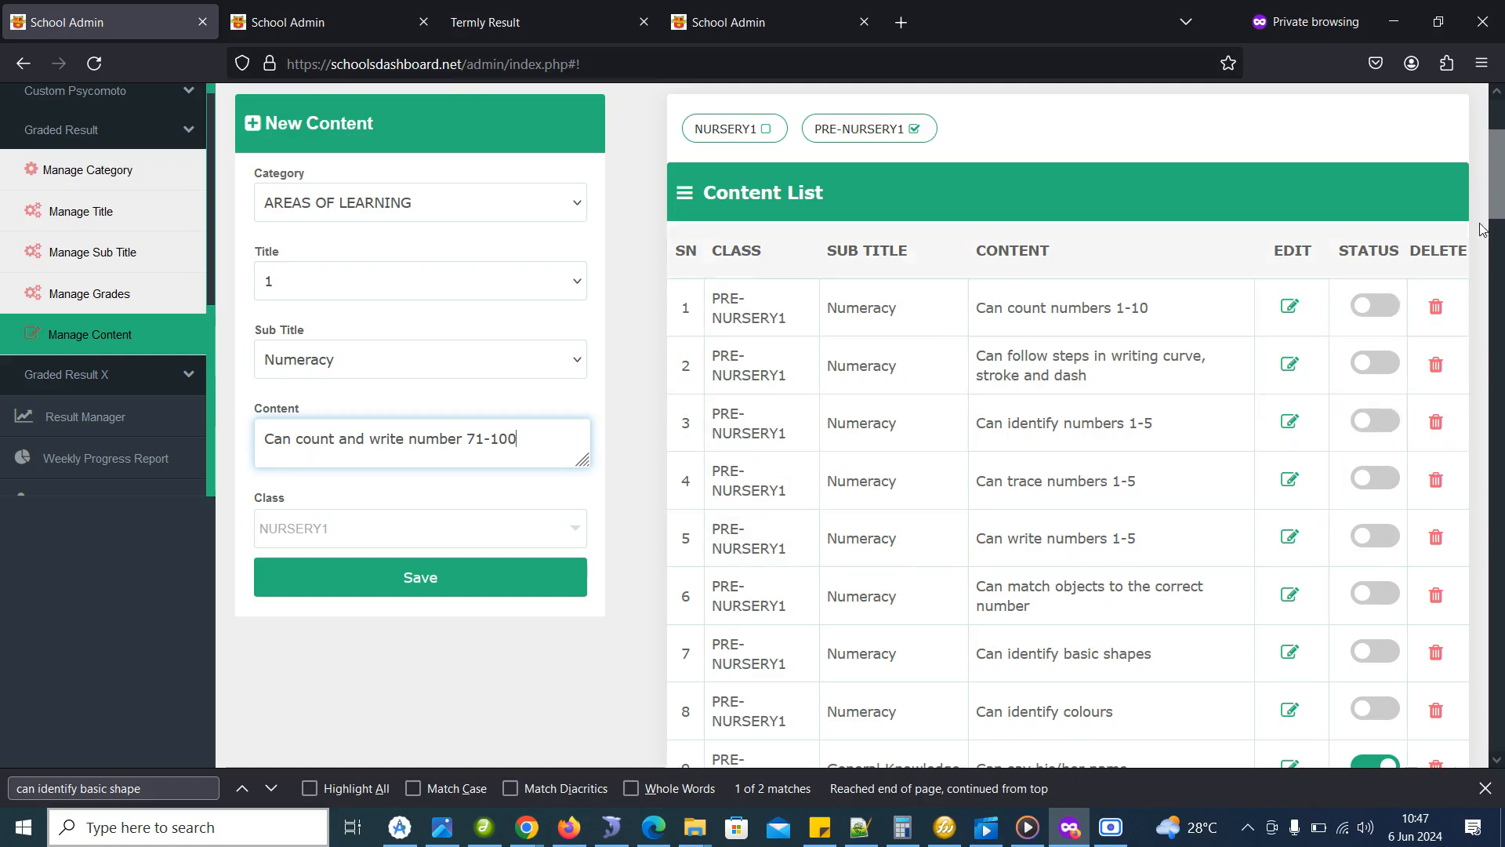
Examine the numbered AREAS OF LEARNING sections and their subtitles on the PRE-NURSERY1 termly result, and return to the Graded Result Content Manager
mouse_move(1503, 202)
mouse_down()
mouse_move(1503, 253)
mouse_move(1489, 203)
mouse_up()
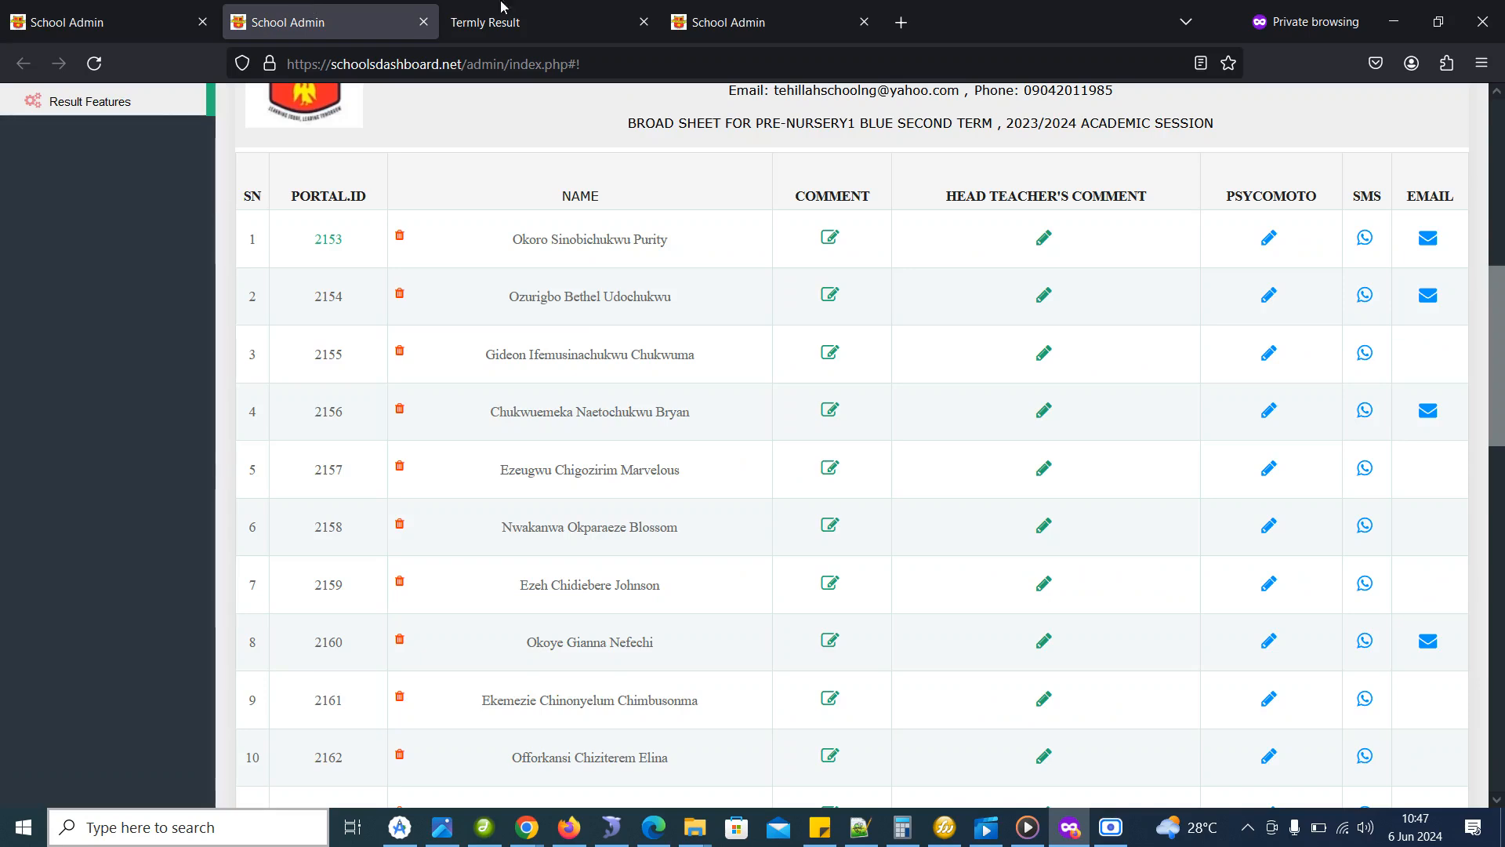
click(758, 18)
click(541, 22)
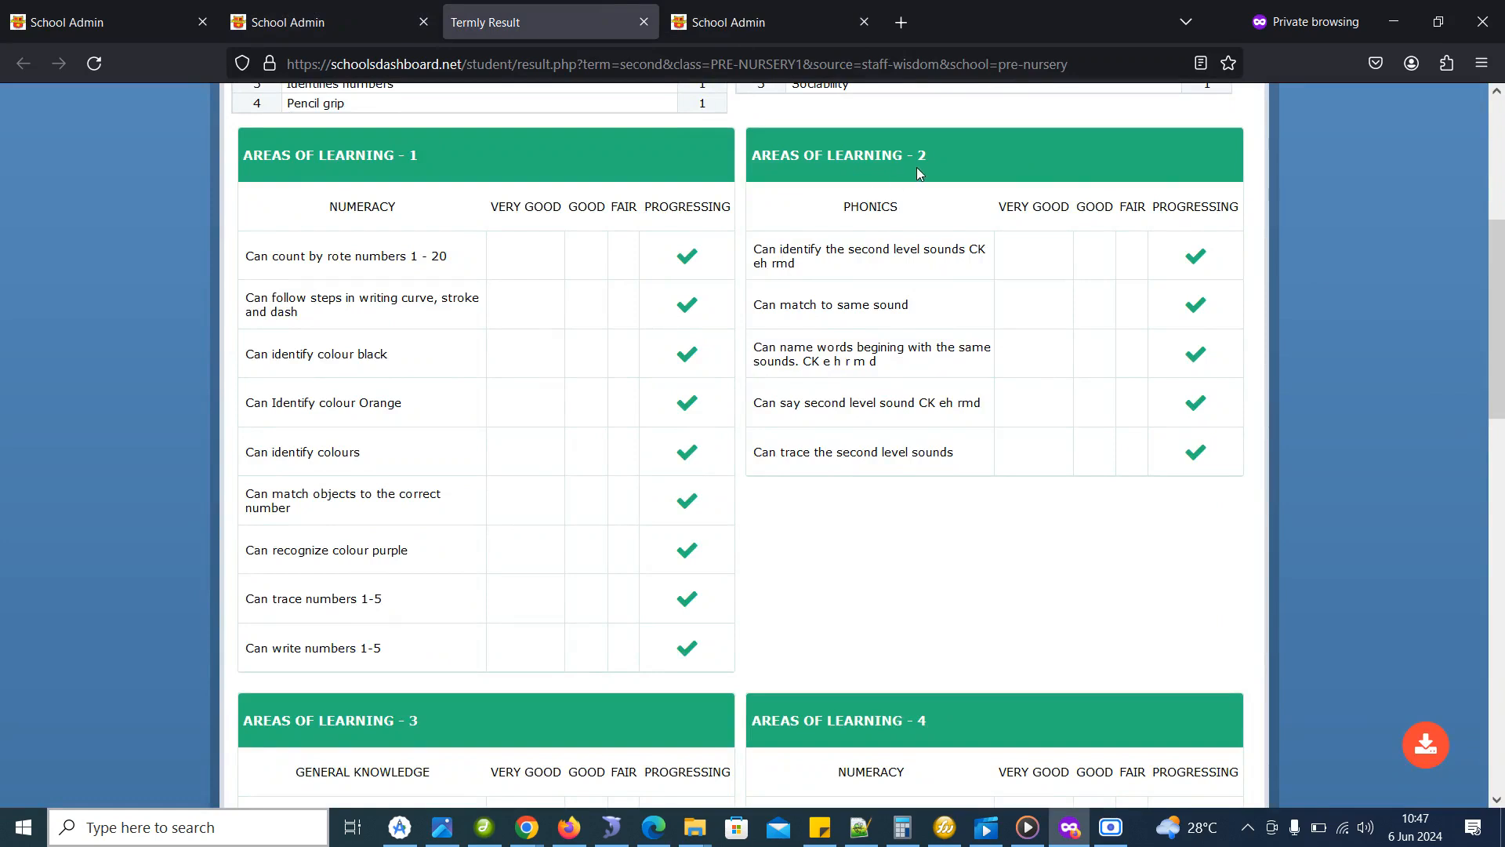
double_click(865, 208)
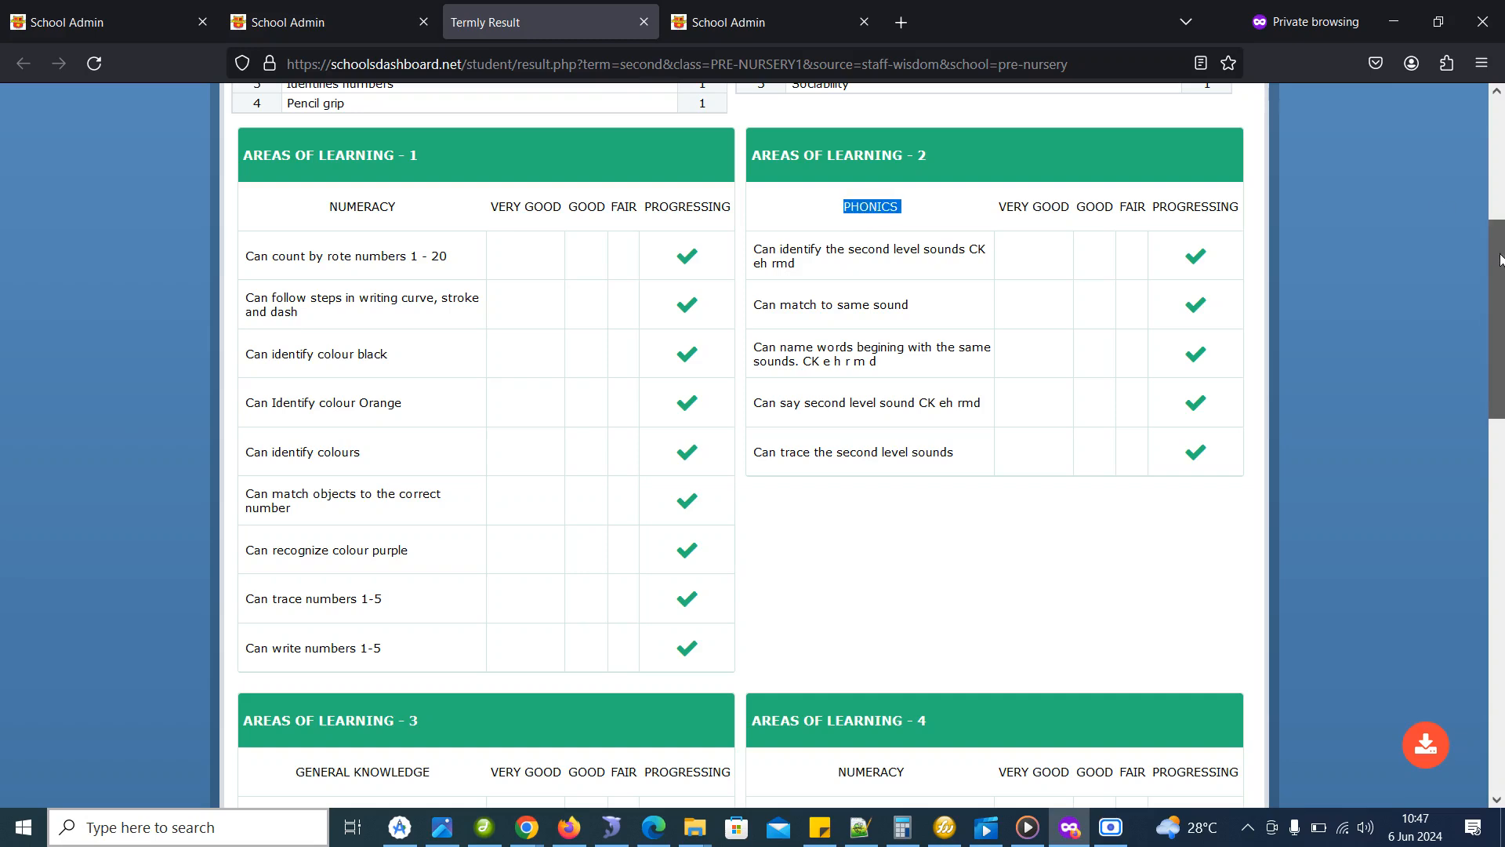
drag(1501, 258, 1501, 353)
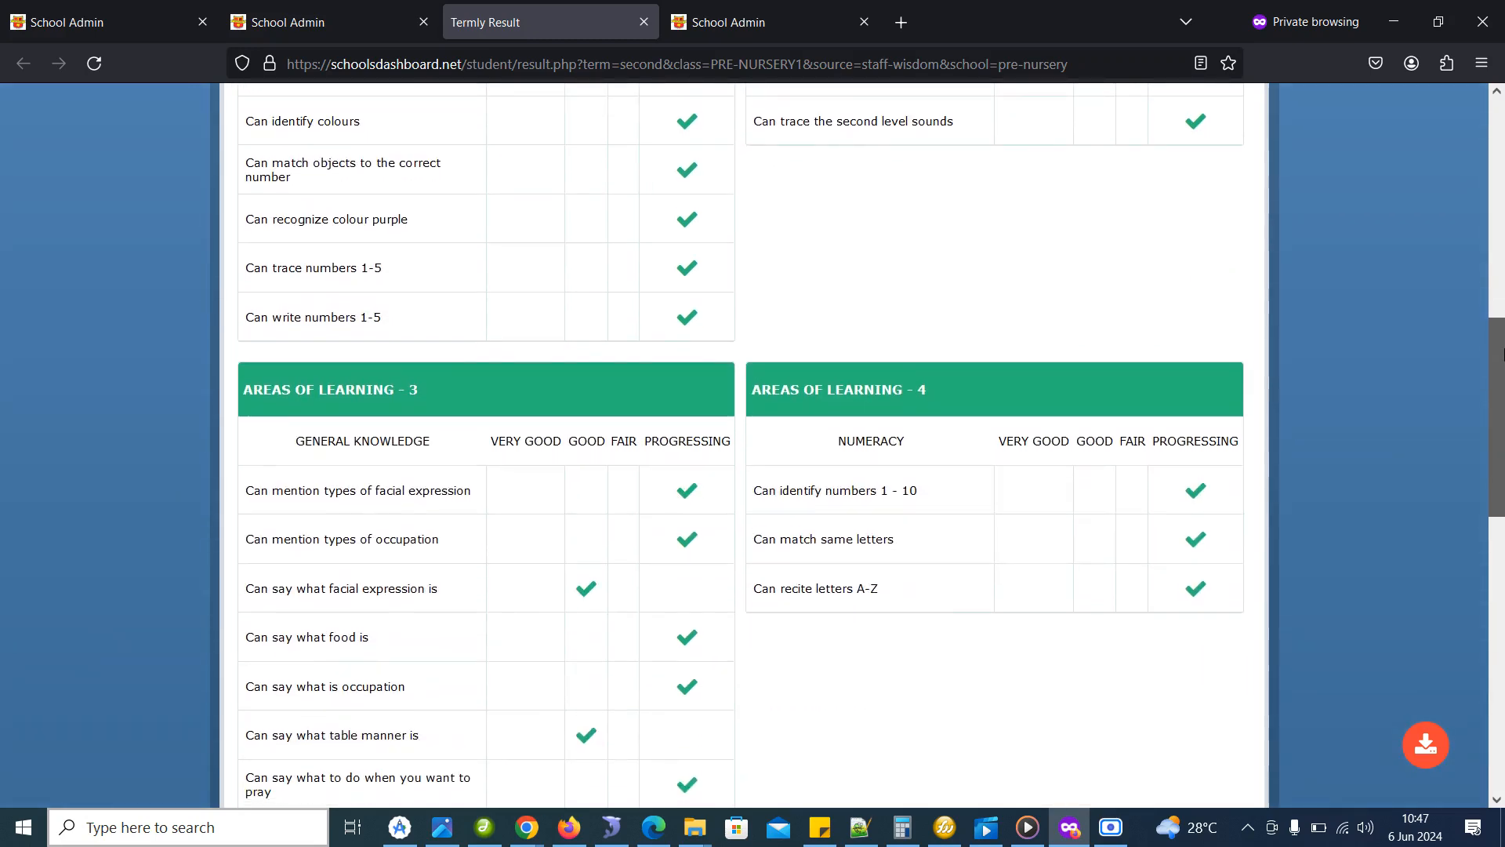
mouse_move(1502, 354)
mouse_down()
mouse_move(1488, 236)
mouse_move(1503, 370)
mouse_up()
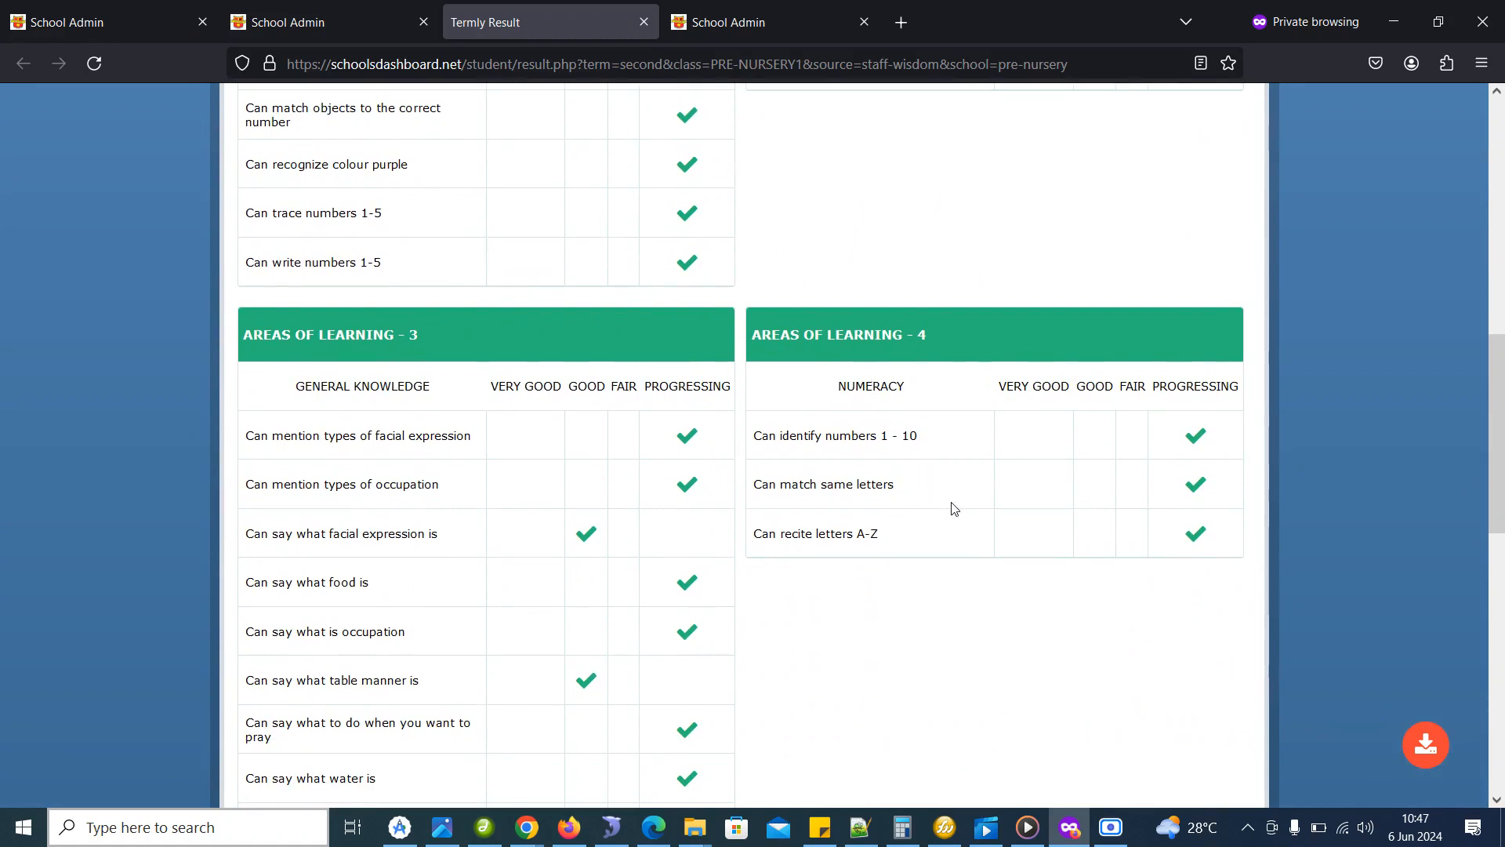
scroll(1465, 314, up, 8)
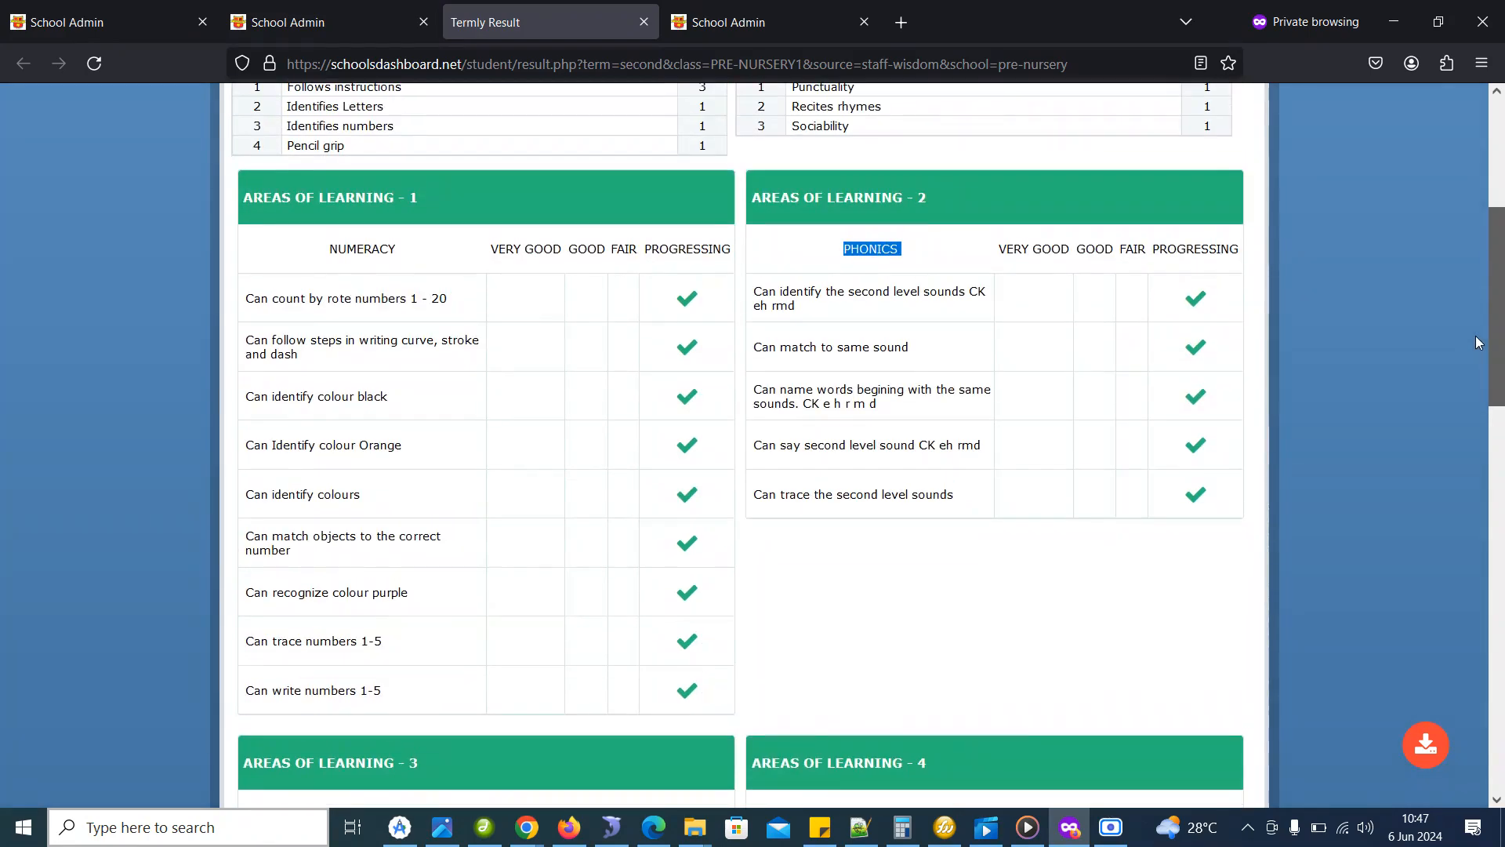
drag(1503, 313, 1452, 396)
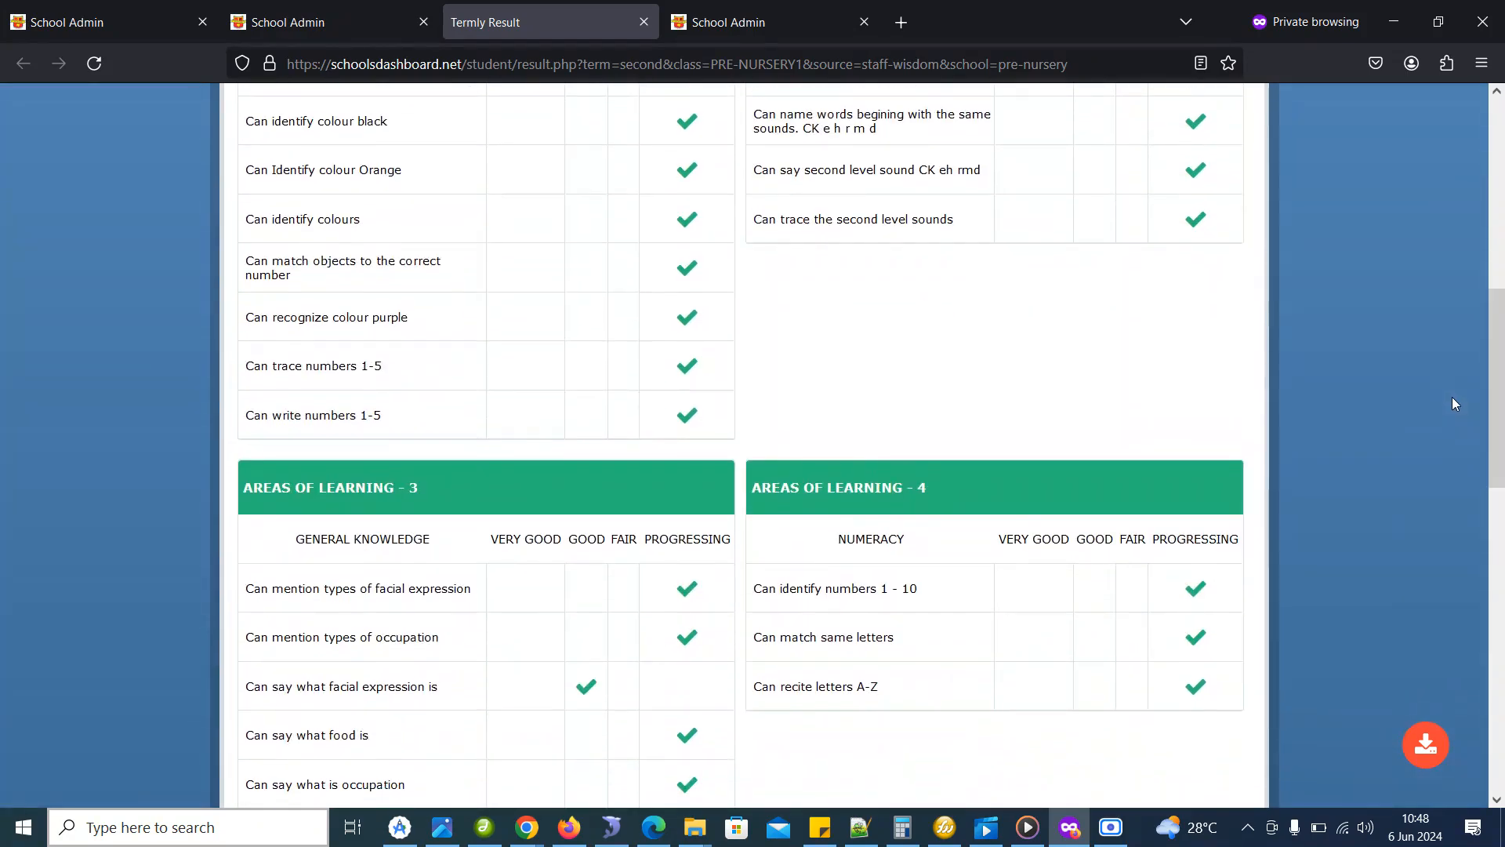
double_click(848, 535)
drag(1494, 440, 1457, 309)
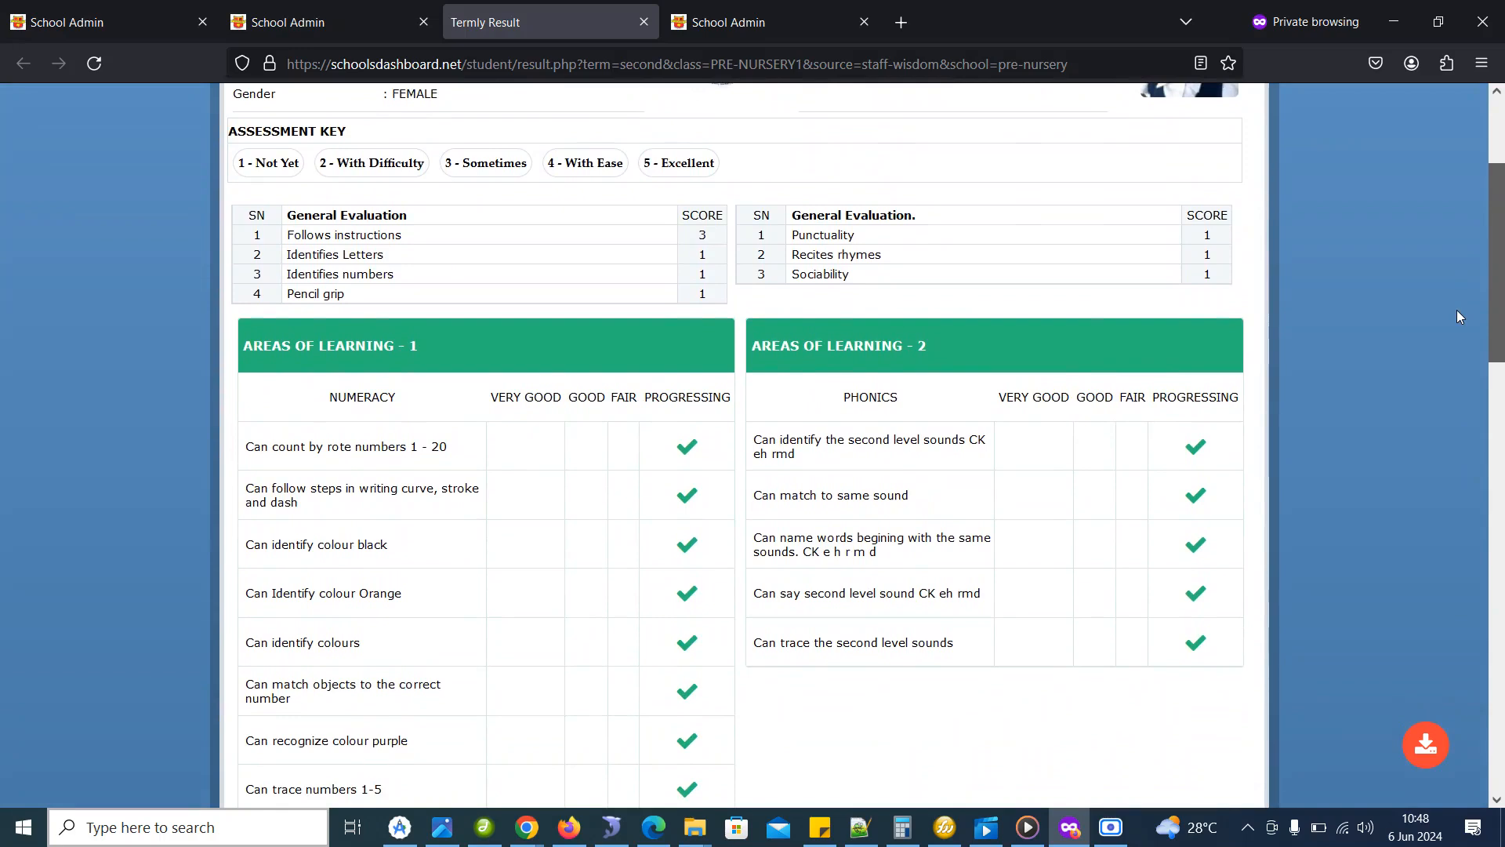
drag(1457, 311, 1381, 223)
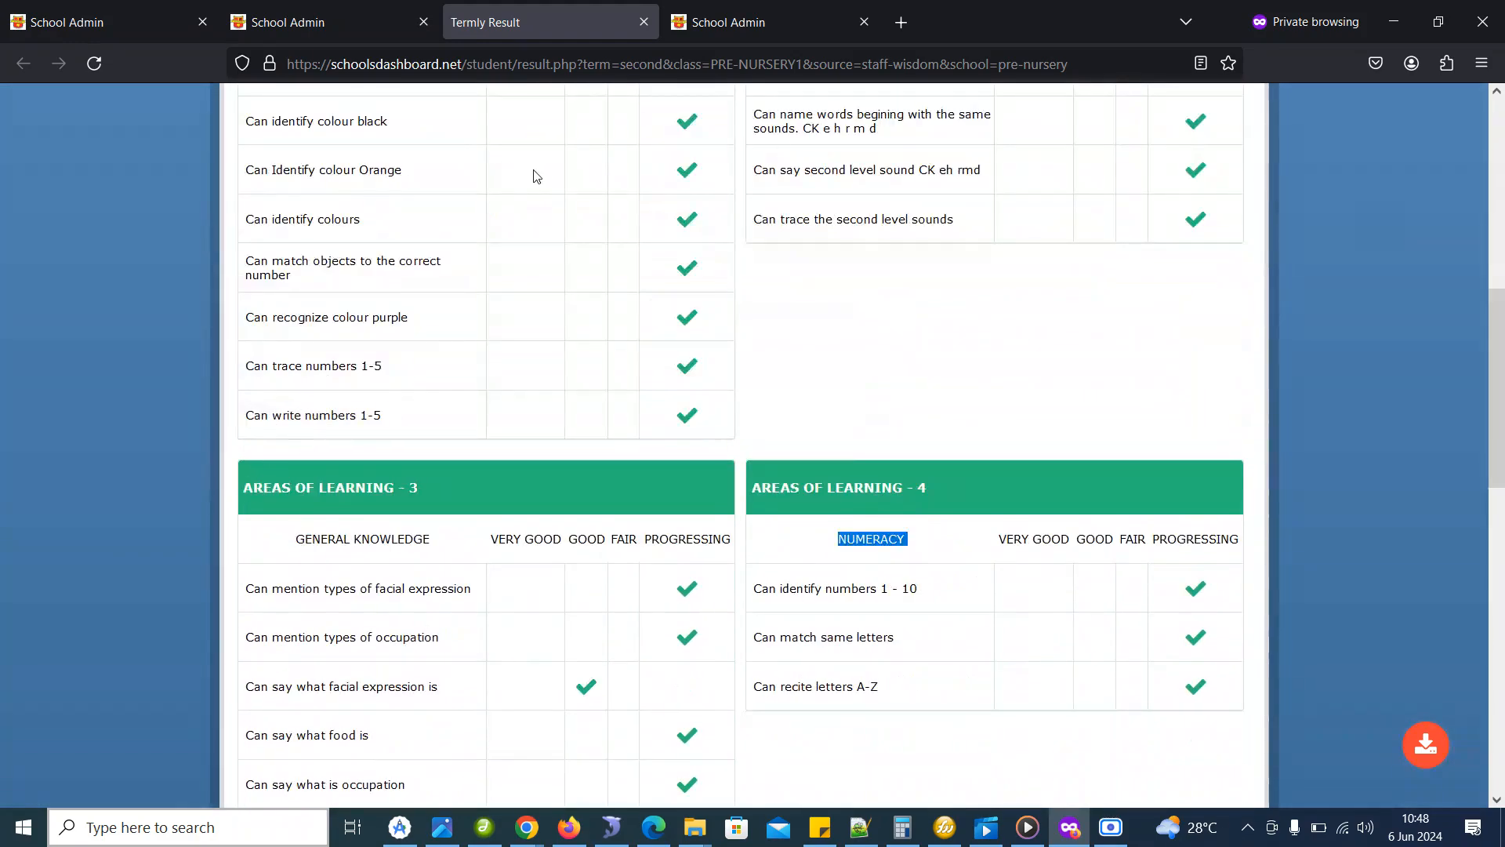
click(121, 21)
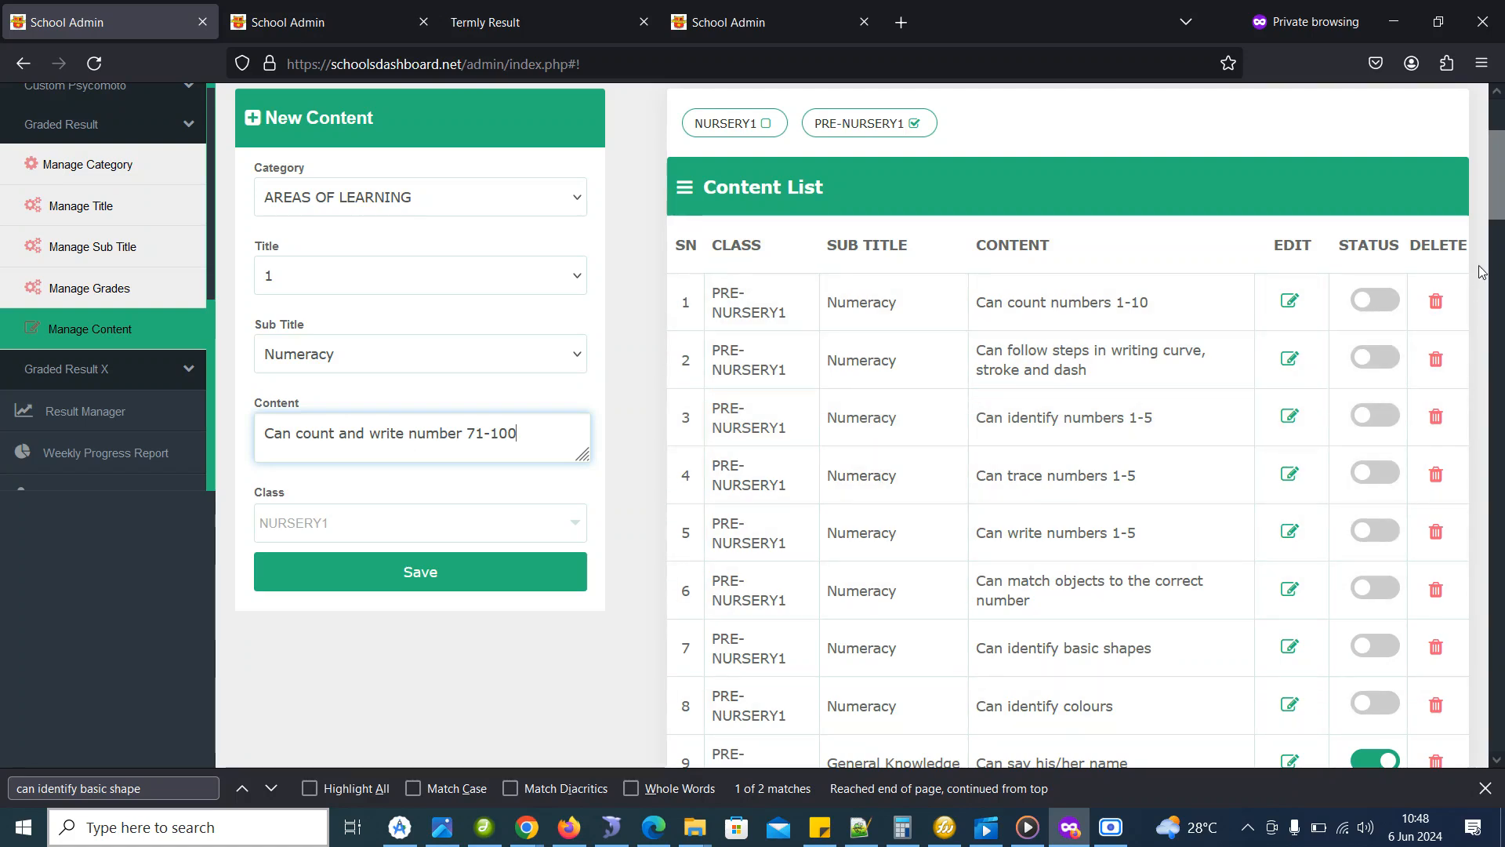
drag(1499, 170, 1466, 129)
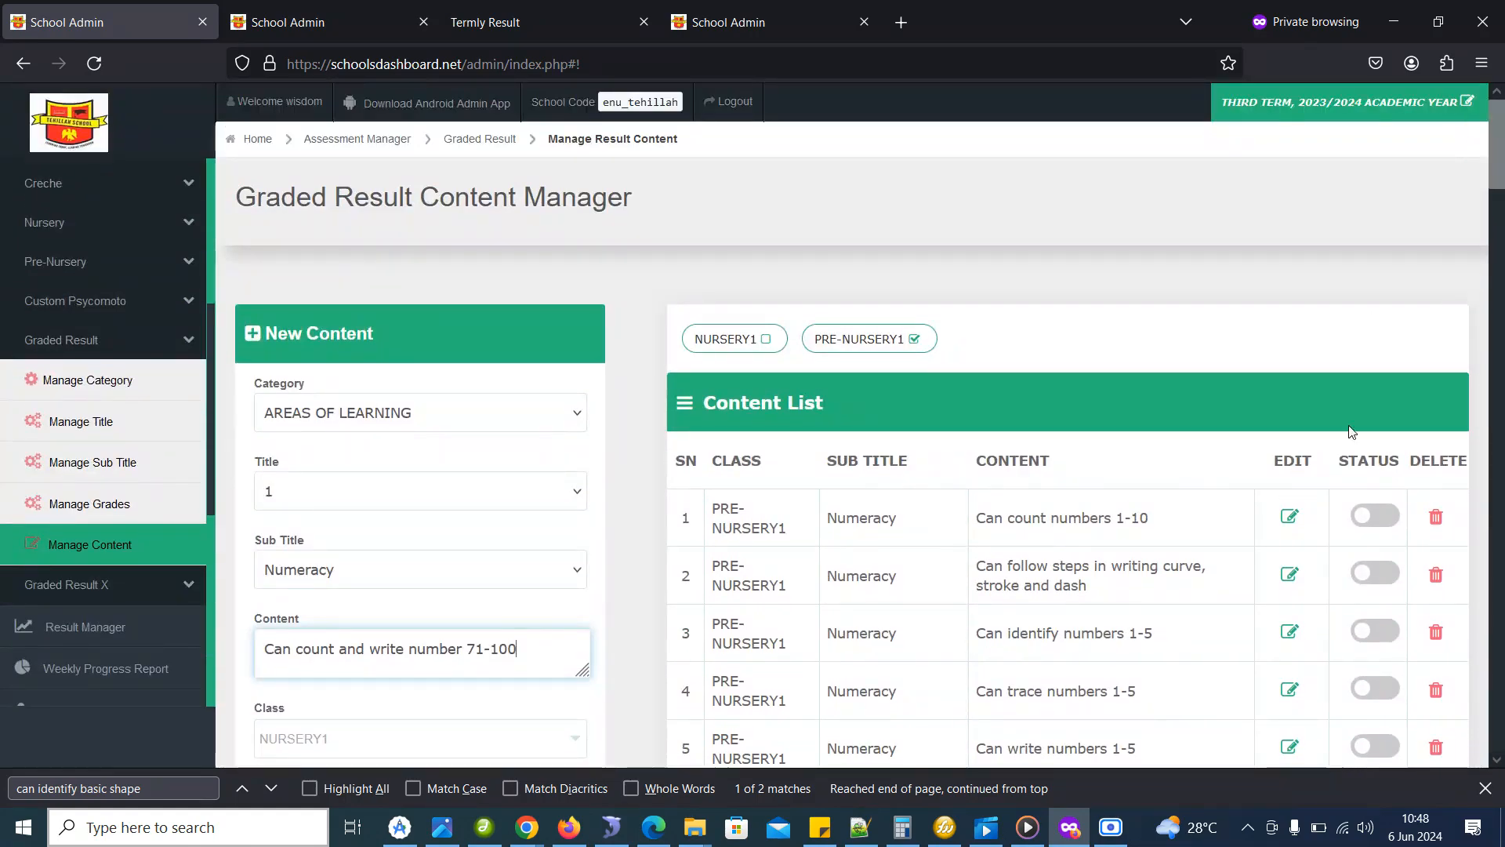
click(1111, 831)
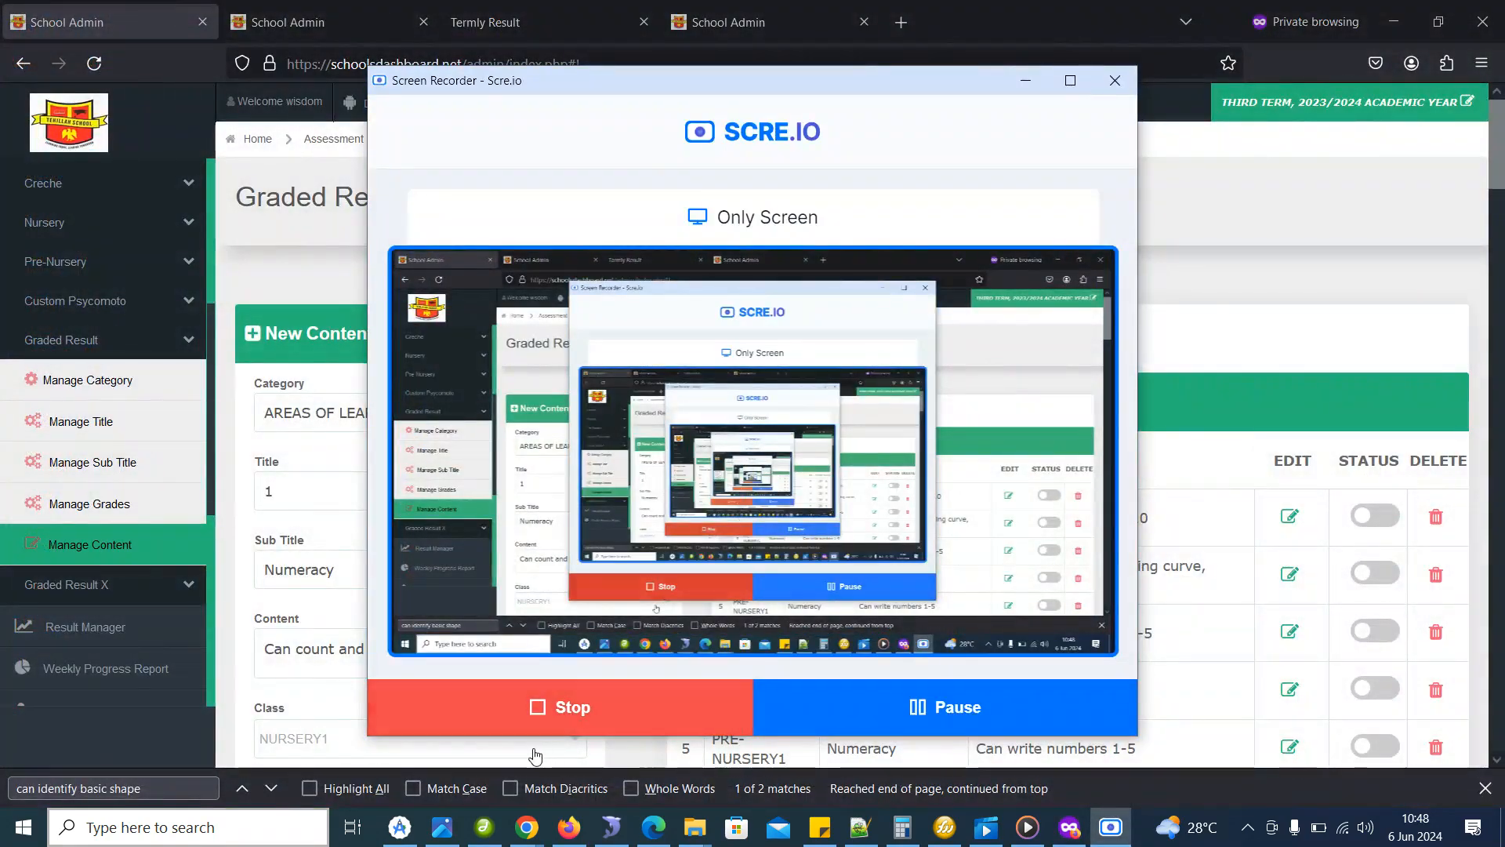